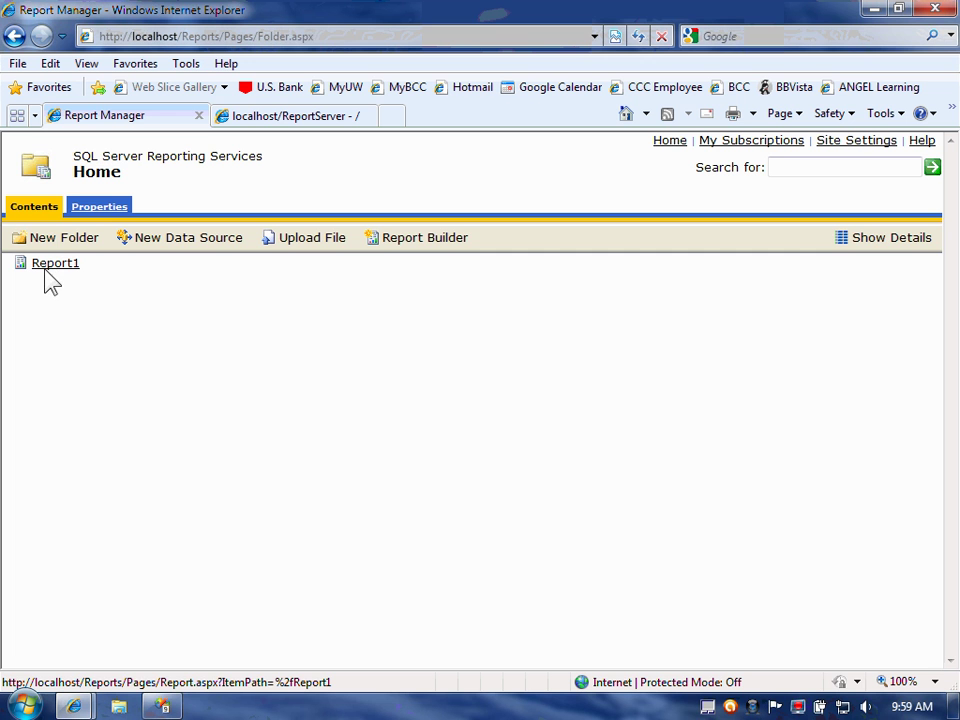
- Render Report1 to list the server's databases, from master through AdventureWorksDW
{"action": "left_click", "coordinate": [46, 267]}
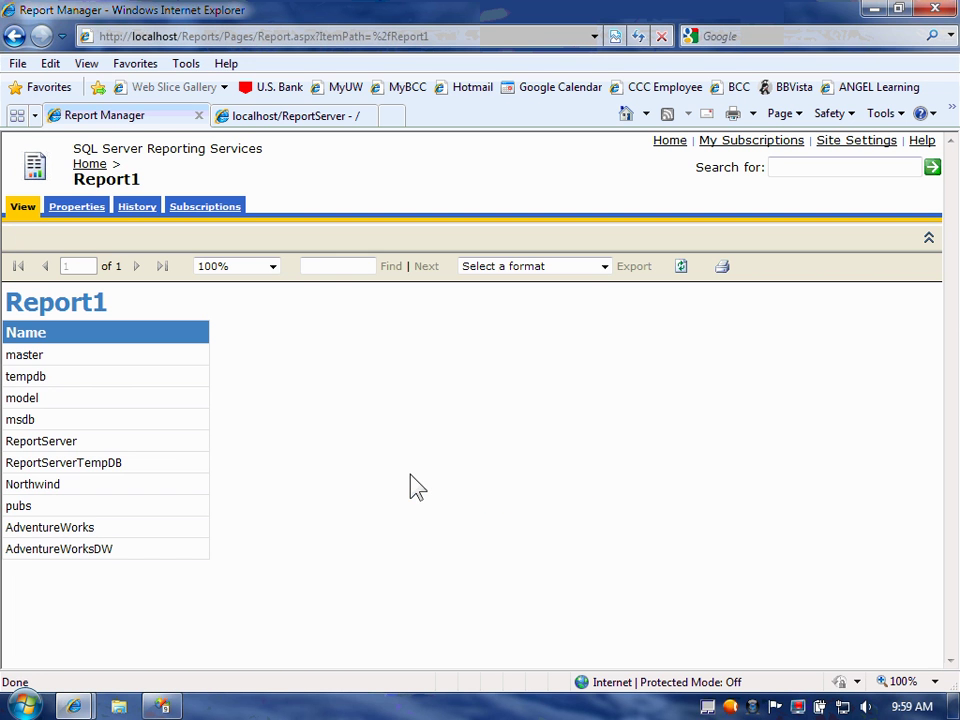
{"action": "mouse_move", "coordinate": [172, 703]}
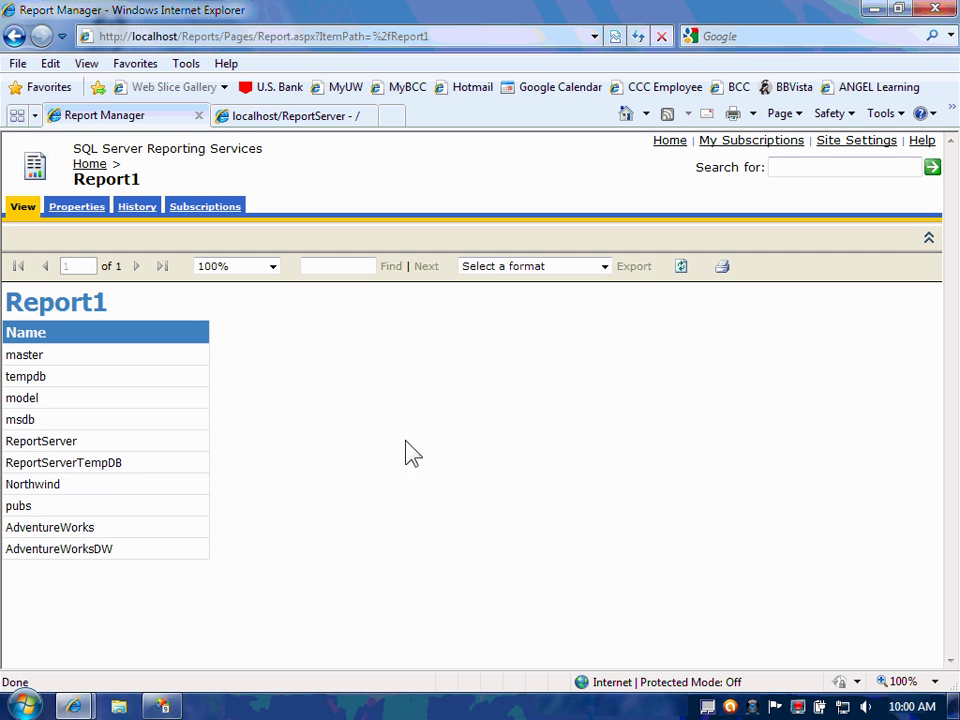
{"action": "left_click", "coordinate": [605, 266]}
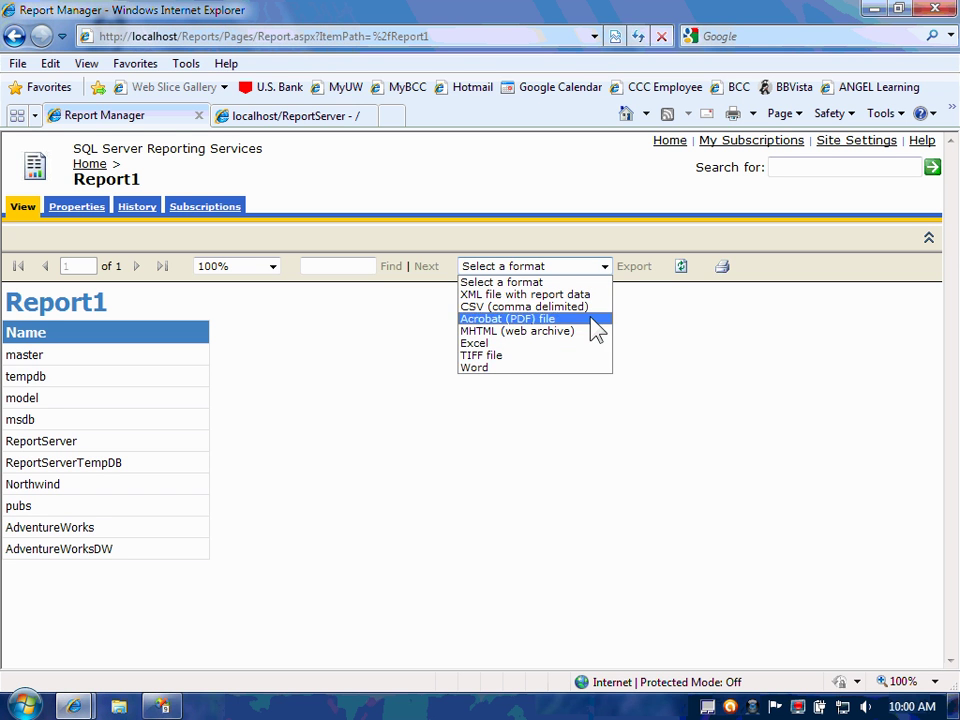
{"action": "left_click", "coordinate": [280, 340]}
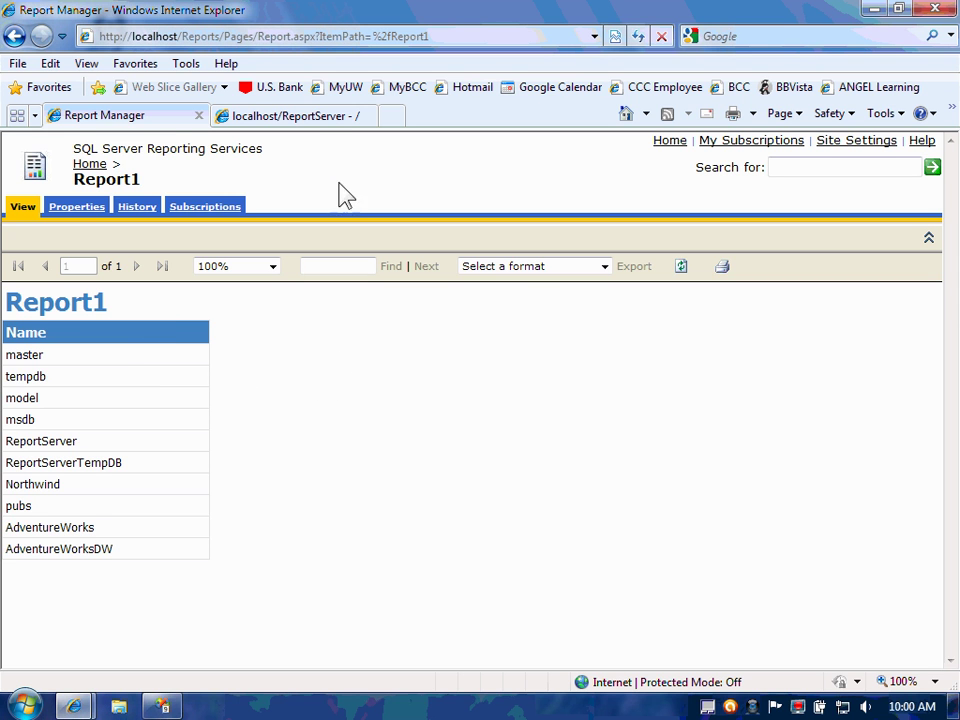
- Compare the ReportServer directory listing of Report1 with the rendered report in Report Manager
{"action": "left_click", "coordinate": [295, 118]}
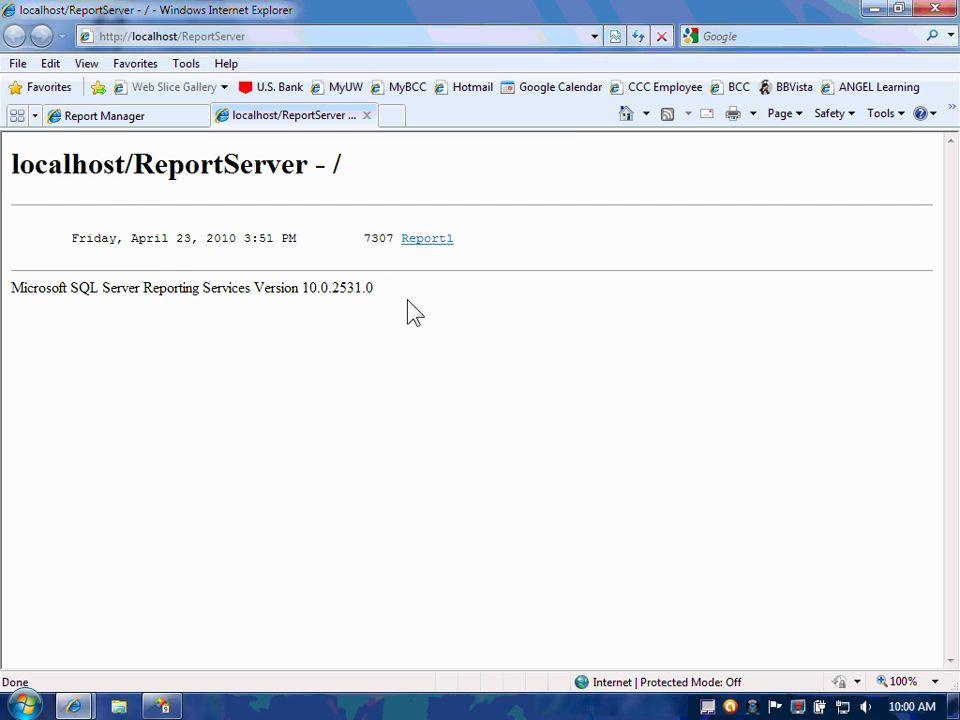
{"action": "left_click", "coordinate": [110, 116]}
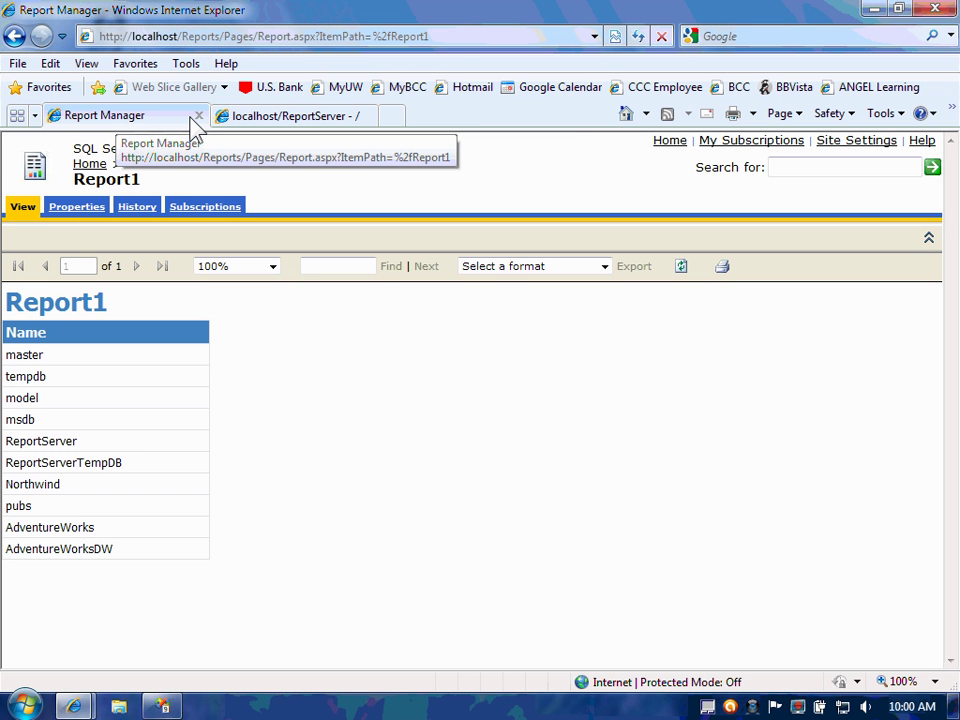
{"action": "left_click", "coordinate": [310, 122]}
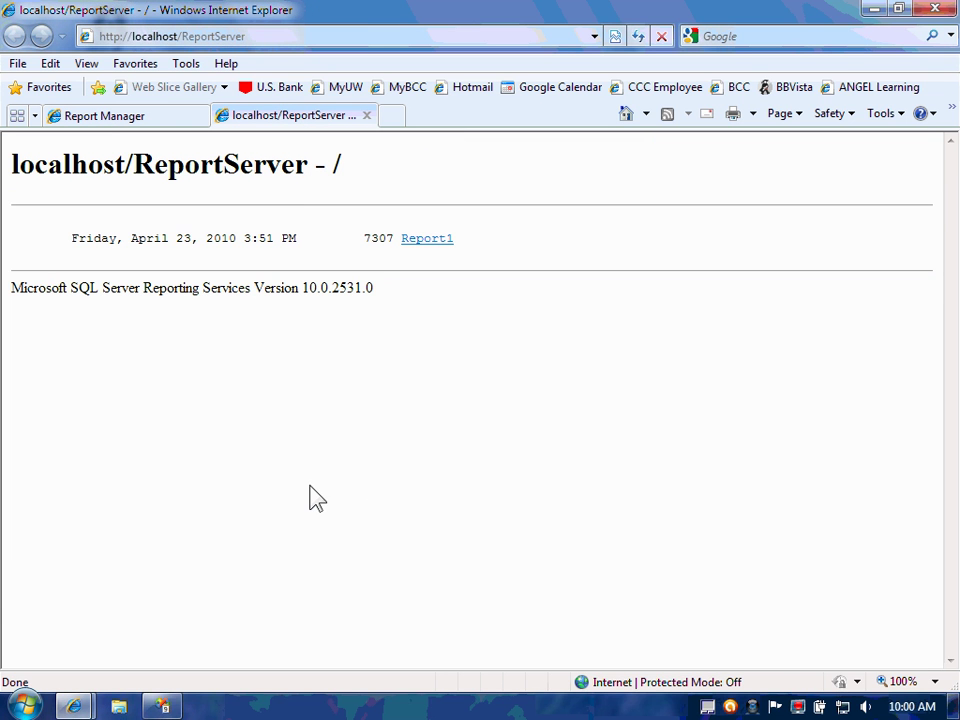
- Bring Visual Studio back to the front from the taskbar
{"action": "mouse_move", "coordinate": [86, 706]}
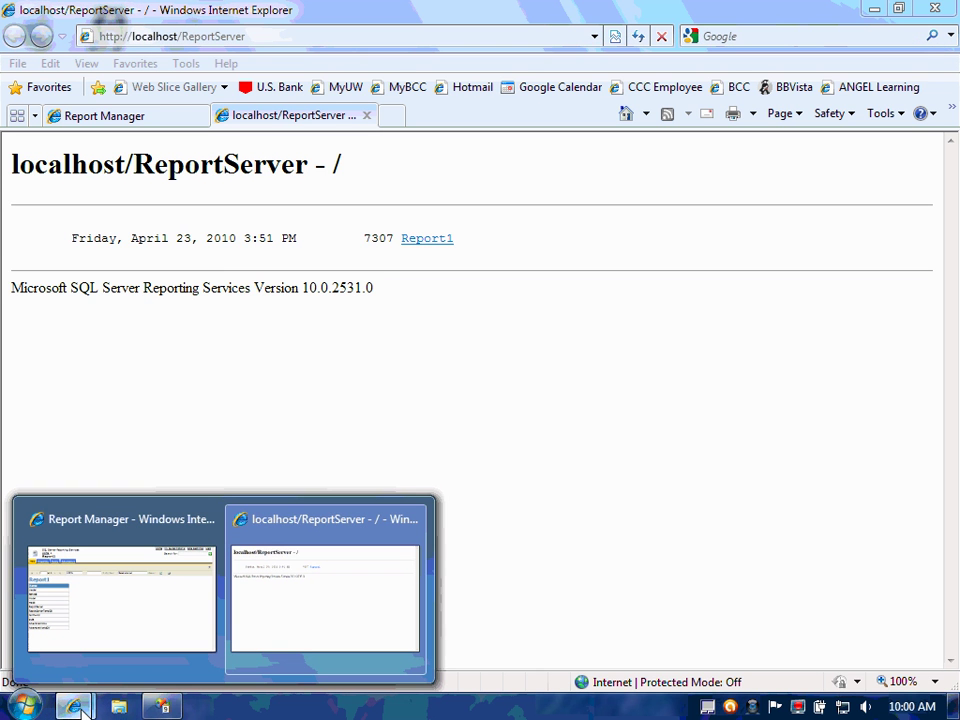
{"action": "left_click", "coordinate": [160, 706]}
{"action": "left_click", "coordinate": [118, 706]}
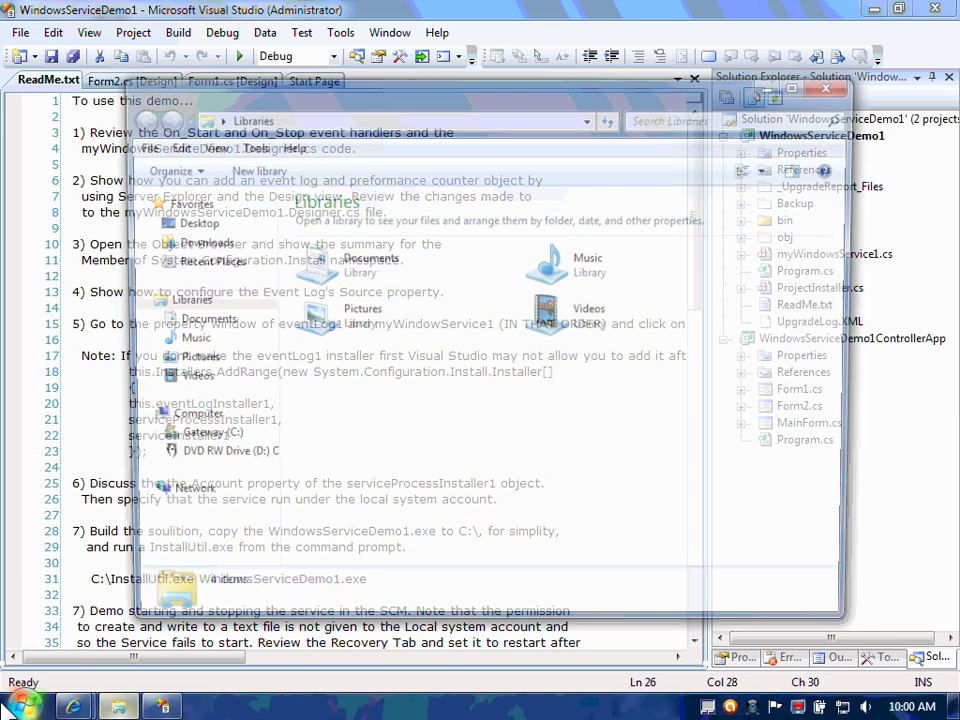
- Close the stray Explorer window and view the code of myWindowsService1.cs
{"action": "left_click", "coordinate": [845, 89]}
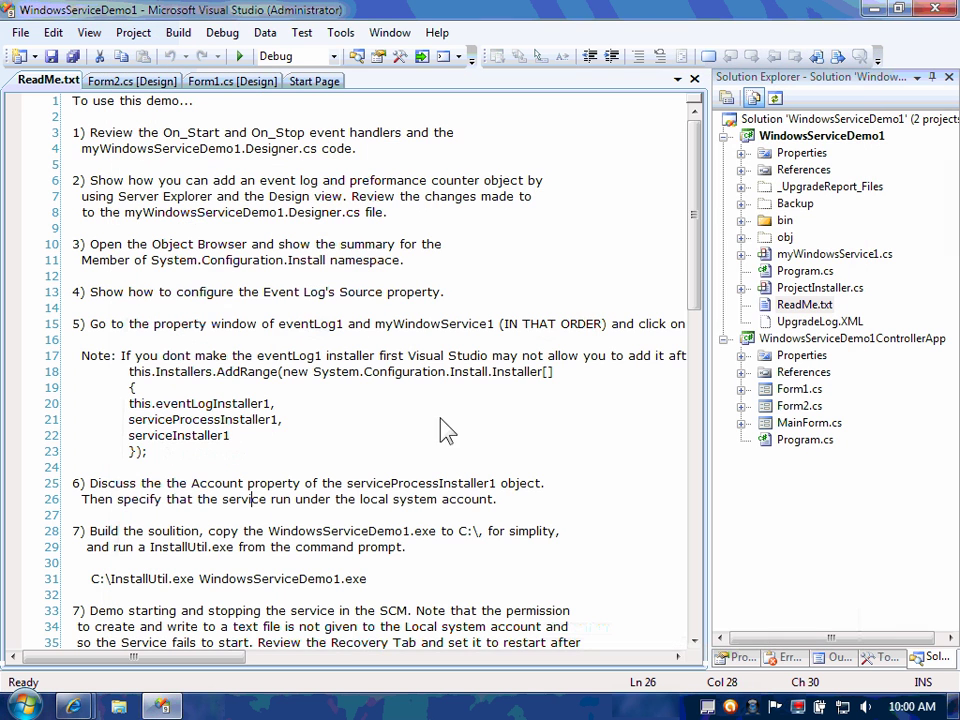
{"action": "double_click", "coordinate": [790, 256]}
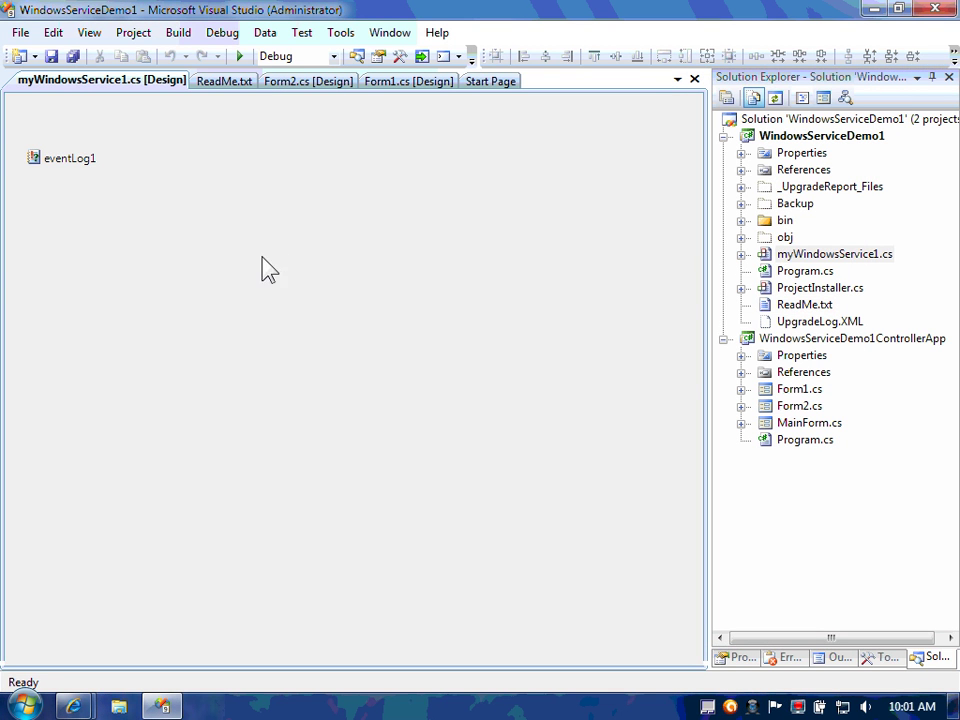
{"action": "right_click", "coordinate": [800, 256]}
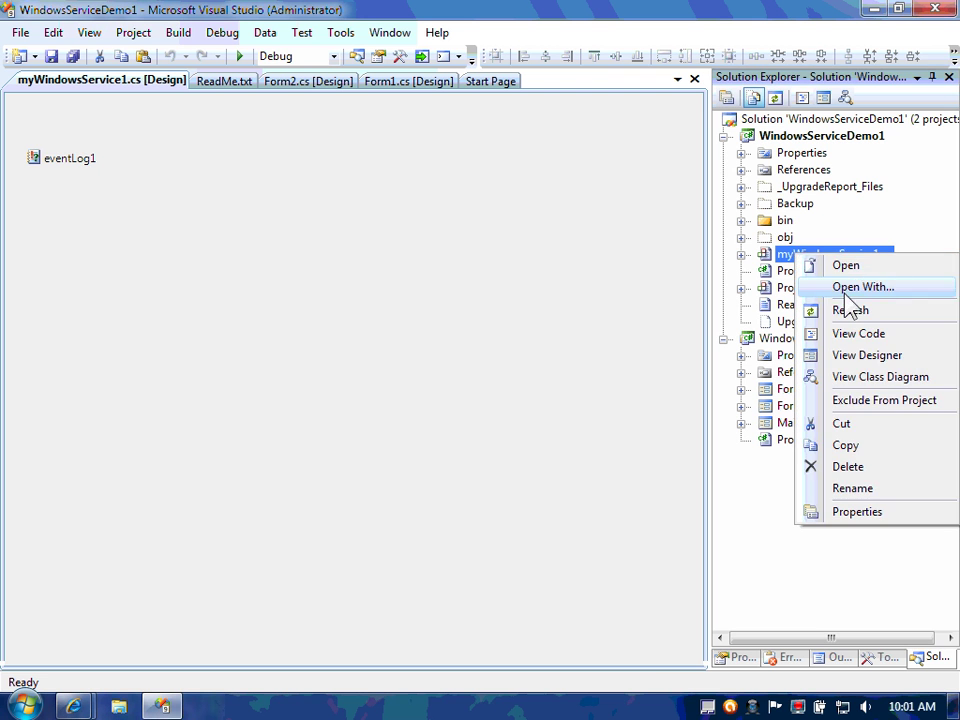
{"action": "left_click", "coordinate": [857, 334]}
{"action": "scroll", "coordinate": [250, 320], "scroll_direction": "down", "scroll_amount": 2}
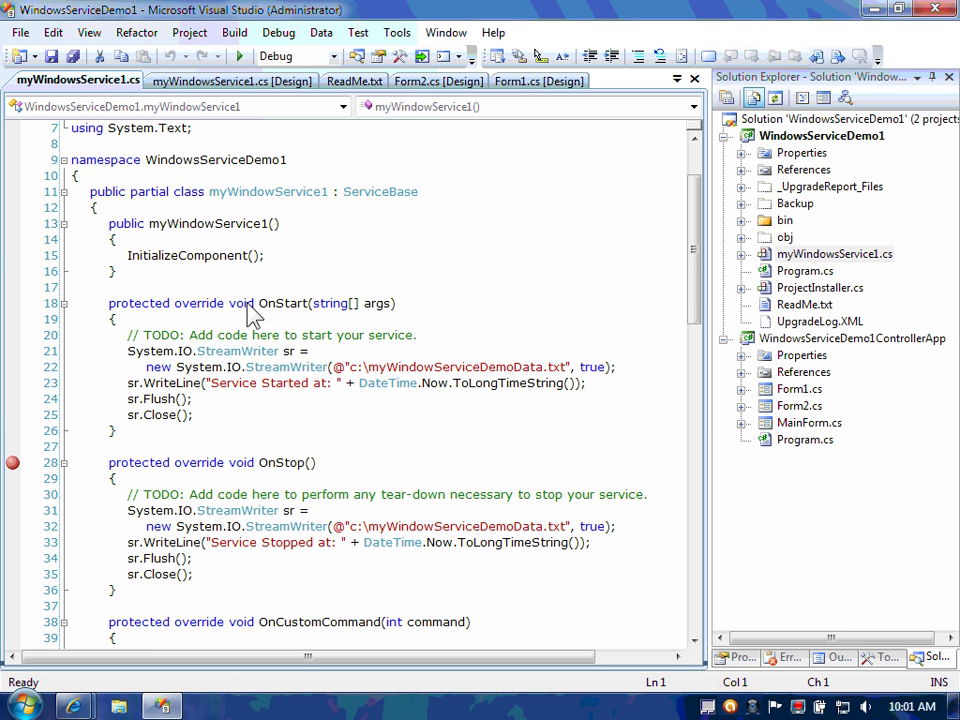
- Highlight the OnStart and OnStop handlers that write timestamps to a text file
{"action": "left_click_drag", "start_coordinate": [259, 303], "coordinate": [318, 310]}
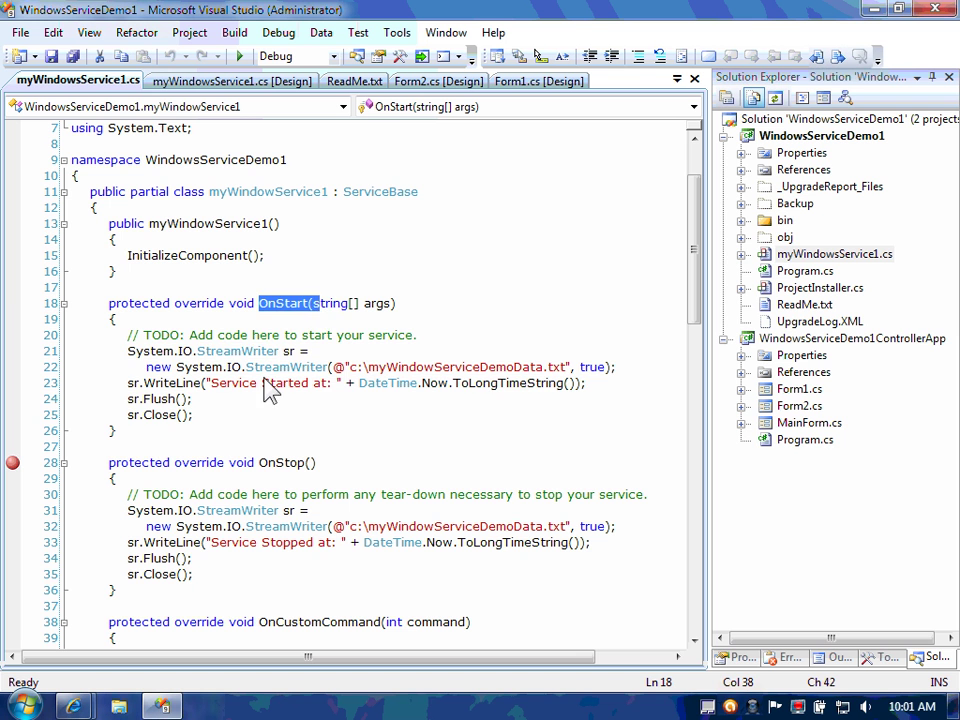
{"action": "left_click_drag", "start_coordinate": [222, 433], "coordinate": [6, 349]}
{"action": "scroll", "coordinate": [380, 470], "scroll_direction": "down", "scroll_amount": 3}
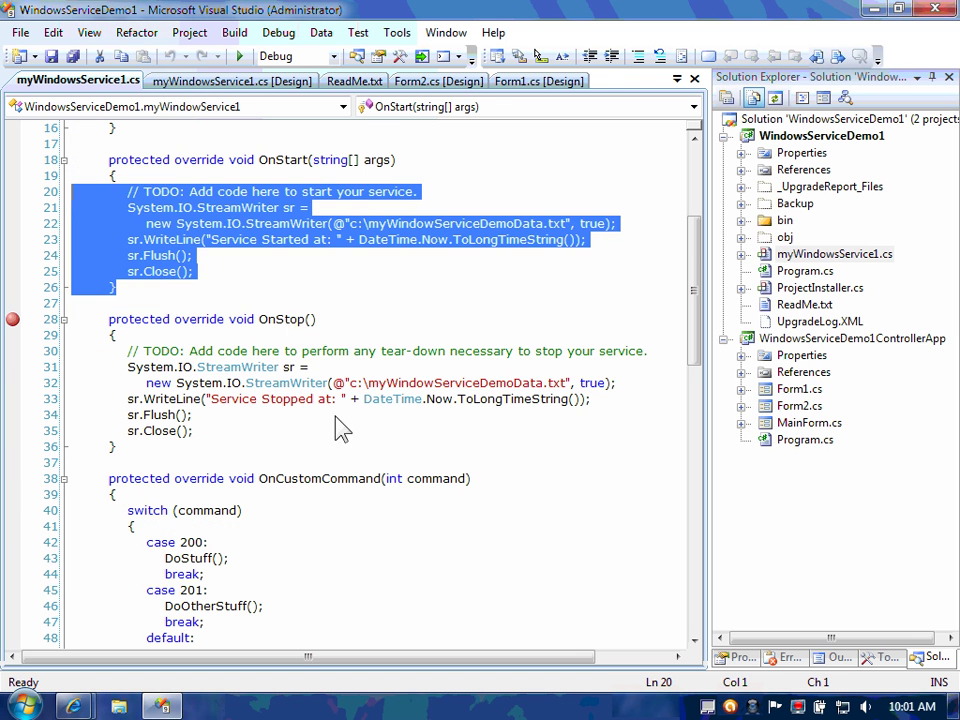
{"action": "left_click_drag", "start_coordinate": [262, 318], "coordinate": [317, 320]}
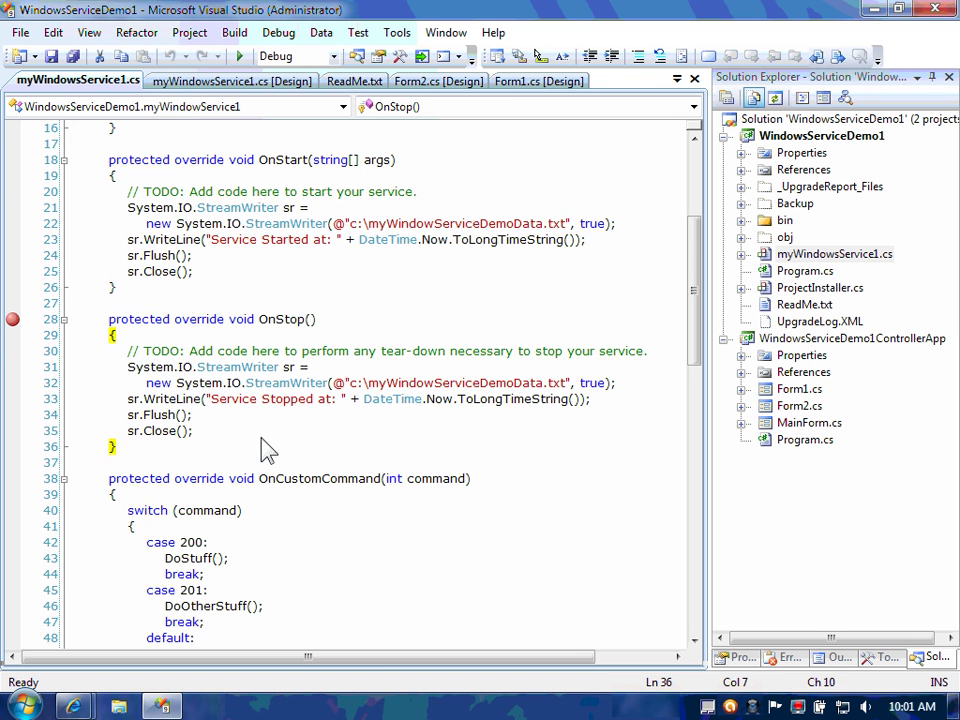
{"action": "left_click_drag", "start_coordinate": [261, 450], "coordinate": [8, 346]}
- Highlight the case 200 DoStuff and case 201 DoOtherStuff branches in OnCustomCommand
{"action": "scroll", "coordinate": [392, 443], "scroll_direction": "down", "scroll_amount": 4}
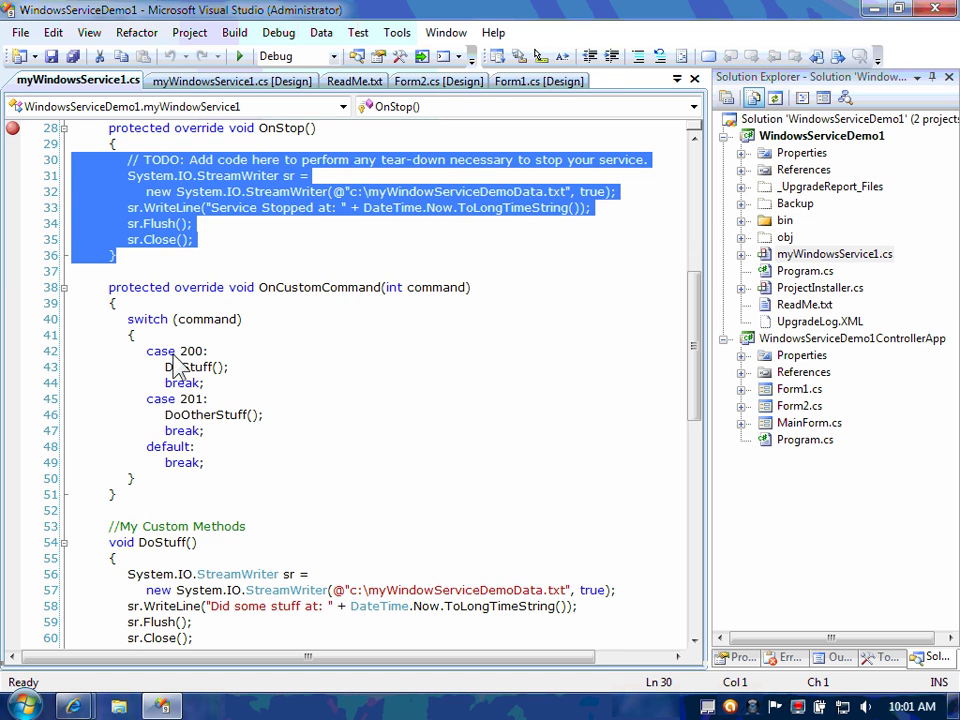
{"action": "left_click", "coordinate": [133, 335]}
{"action": "left_click_drag", "start_coordinate": [228, 367], "coordinate": [72, 351]}
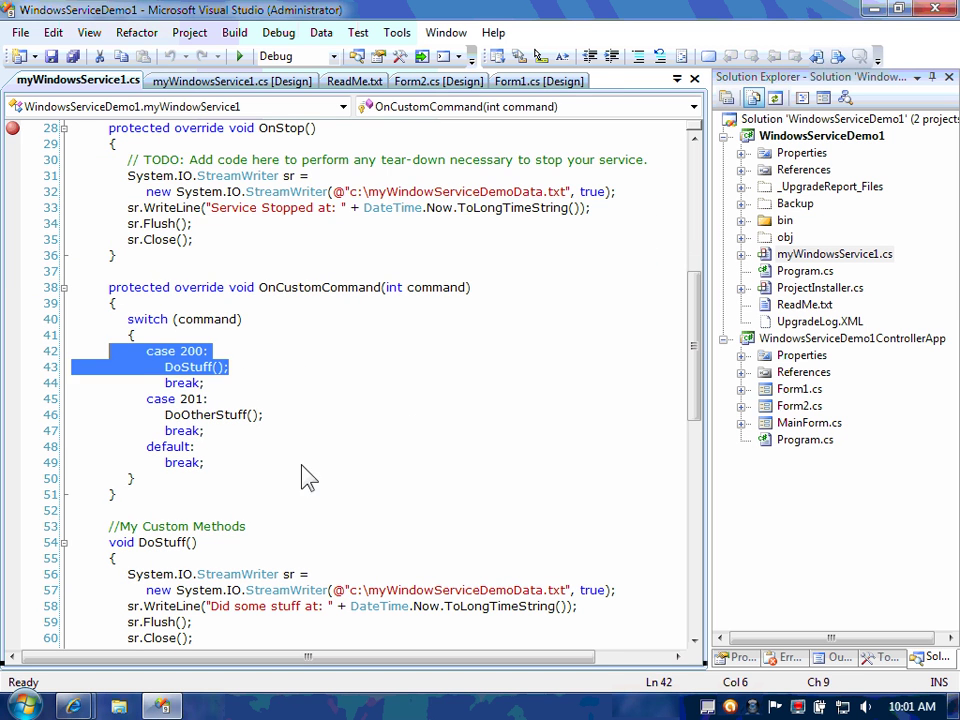
{"action": "left_click_drag", "start_coordinate": [263, 414], "coordinate": [82, 418]}
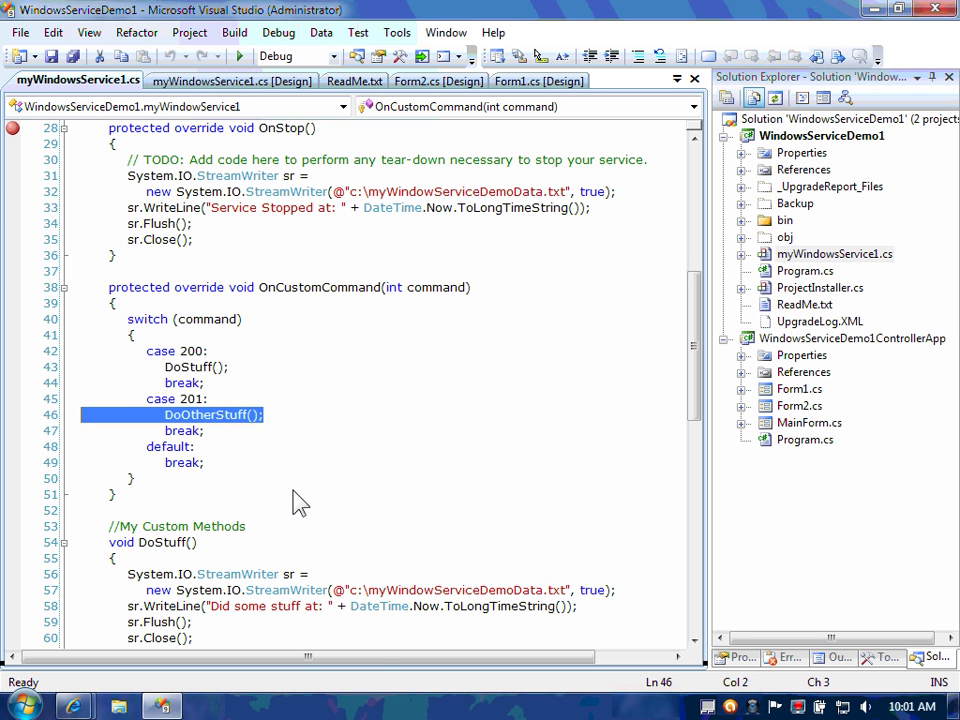
- Open the Services console from Control Panel's Administrative Tools folder
{"action": "left_click", "coordinate": [24, 706]}
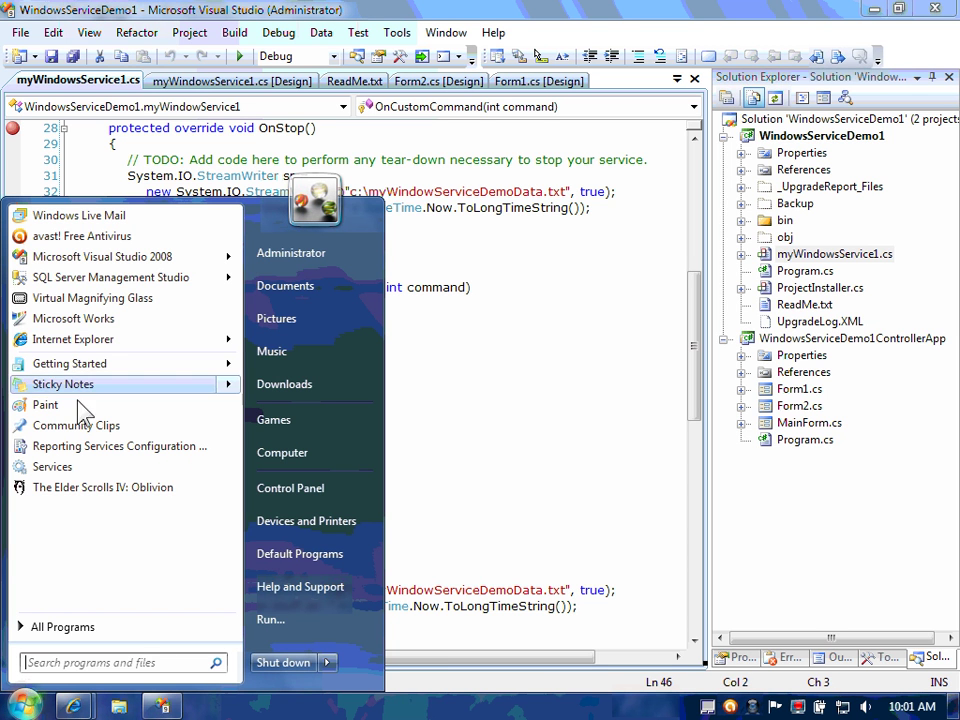
{"action": "left_click", "coordinate": [79, 633]}
{"action": "left_click", "coordinate": [305, 488]}
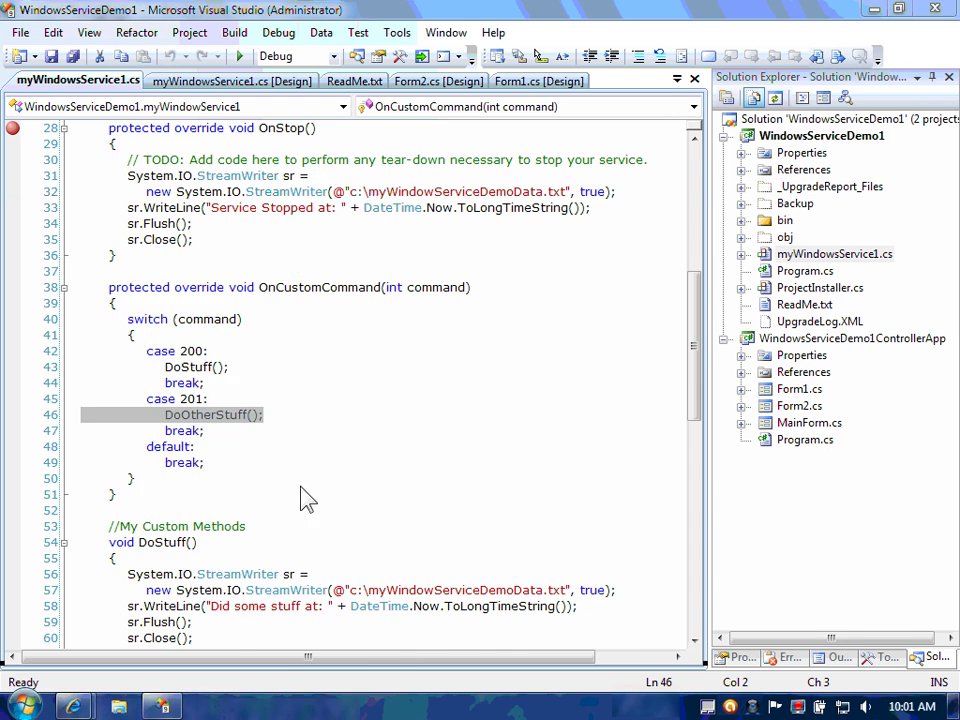
{"action": "left_click", "coordinate": [452, 263]}
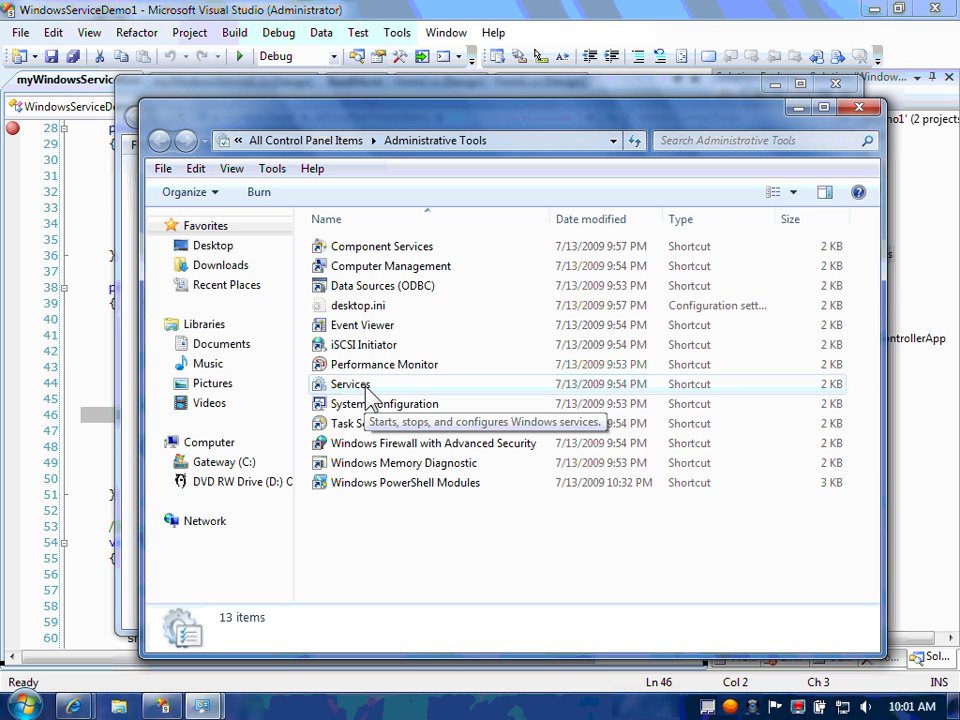
{"action": "left_click", "coordinate": [368, 390]}
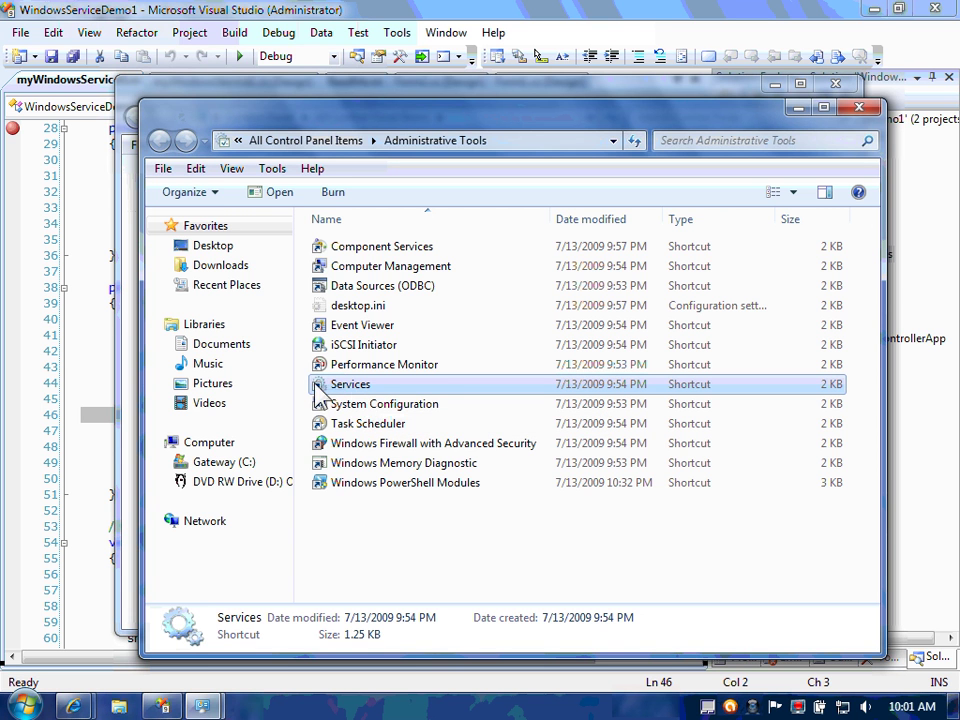
{"action": "double_click", "coordinate": [537, 380]}
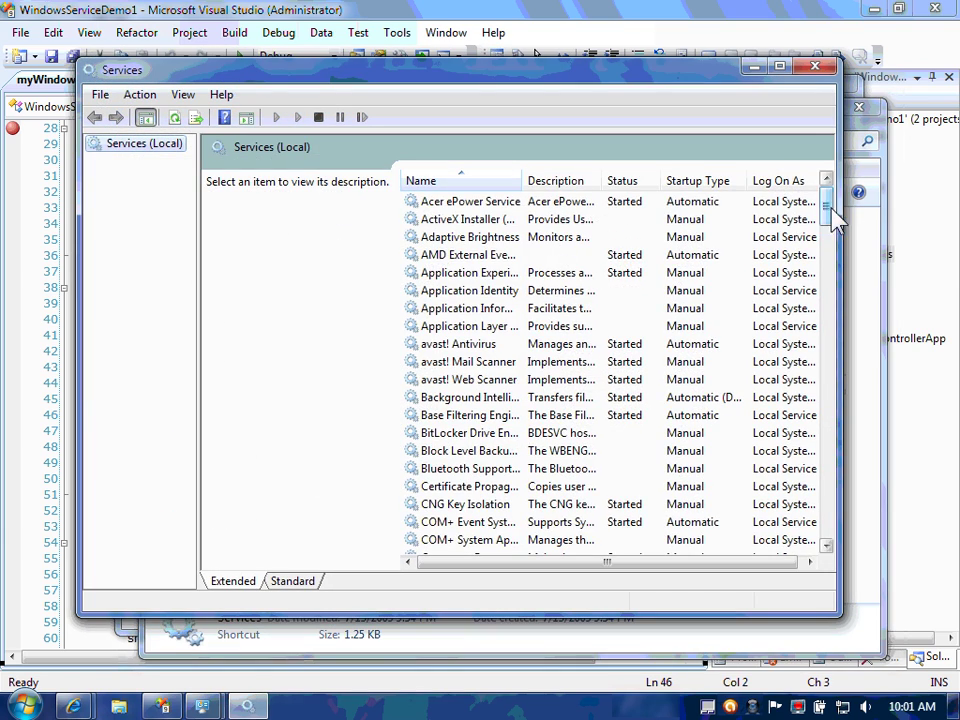
- Open the properties of the SQL Server Reporting Services (MSSQLSERVER) service
{"action": "left_click_drag", "start_coordinate": [828, 210], "coordinate": [828, 428]}
{"action": "left_click_drag", "start_coordinate": [523, 180], "coordinate": [587, 180]}
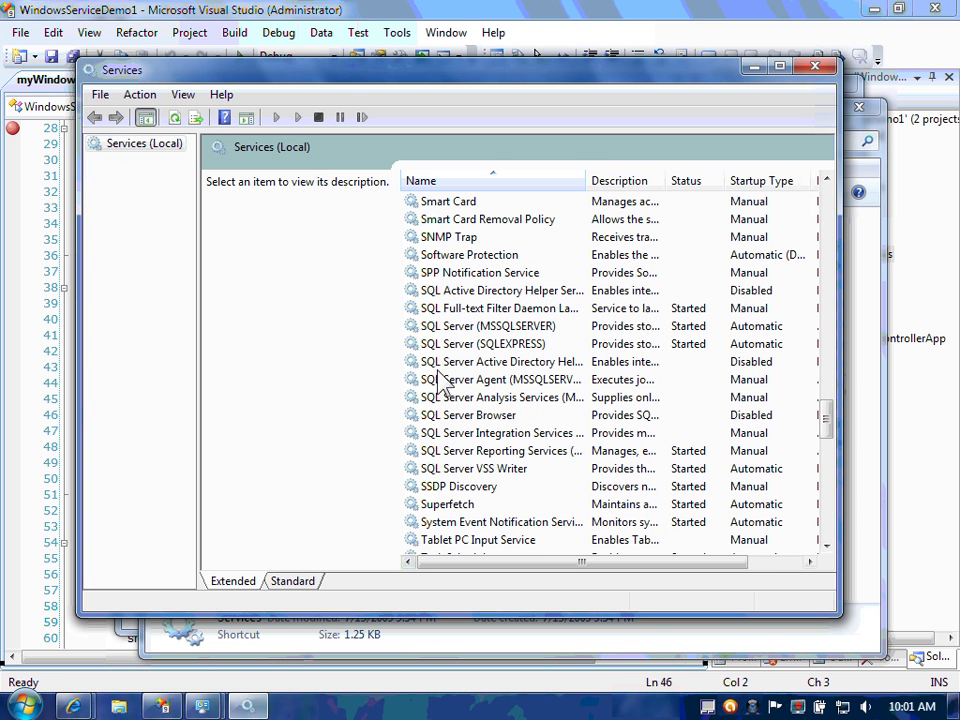
{"action": "left_click", "coordinate": [425, 455]}
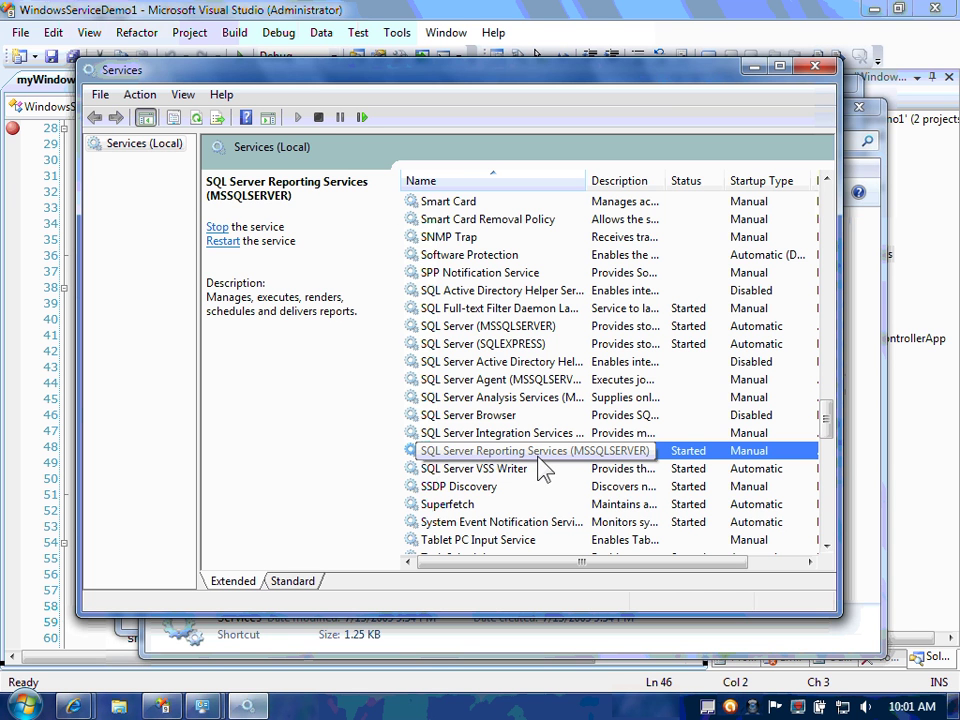
{"action": "double_click", "coordinate": [628, 451]}
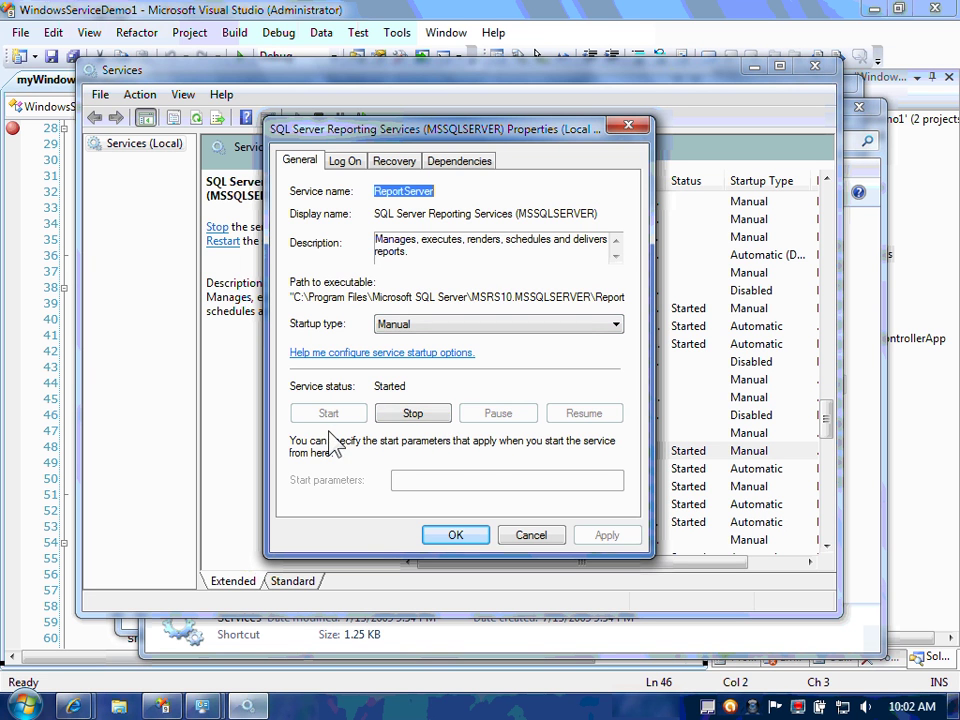
- Check the service's logon account, cancel without changes, and minimize Services
{"action": "left_click", "coordinate": [345, 161]}
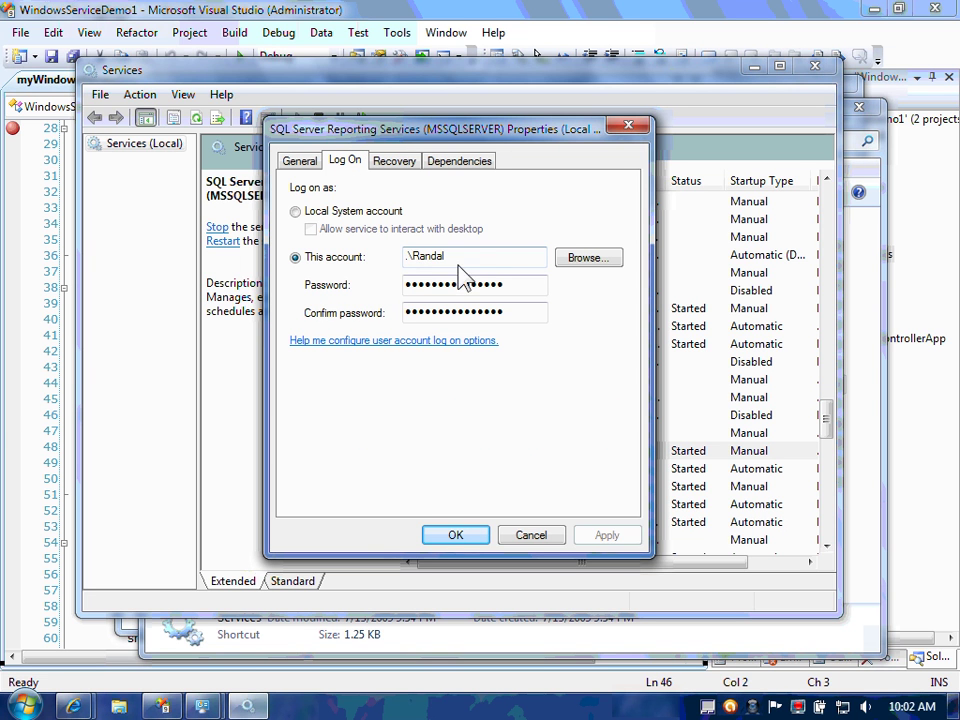
{"action": "left_click", "coordinate": [323, 257]}
{"action": "left_click", "coordinate": [480, 260]}
{"action": "left_click", "coordinate": [328, 260]}
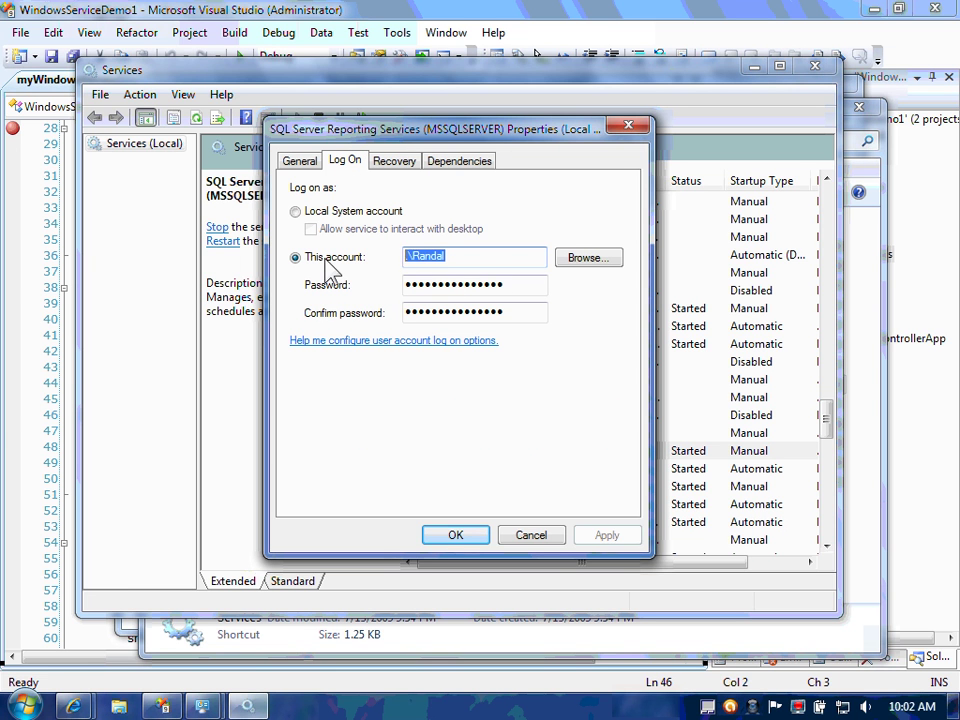
{"action": "left_click", "coordinate": [528, 536]}
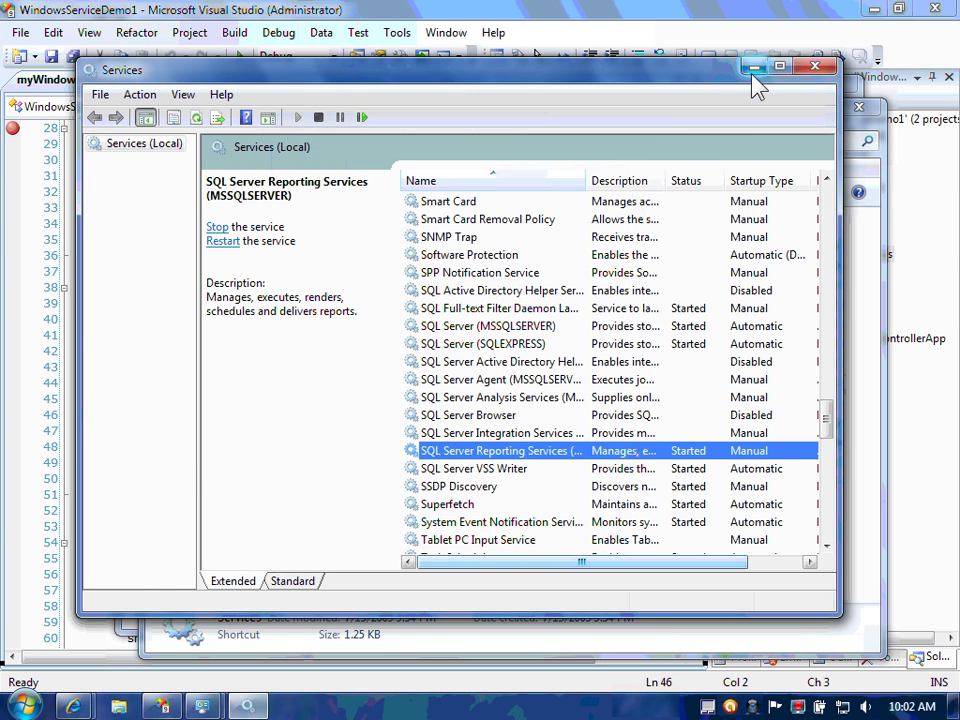
{"action": "left_click", "coordinate": [753, 68]}
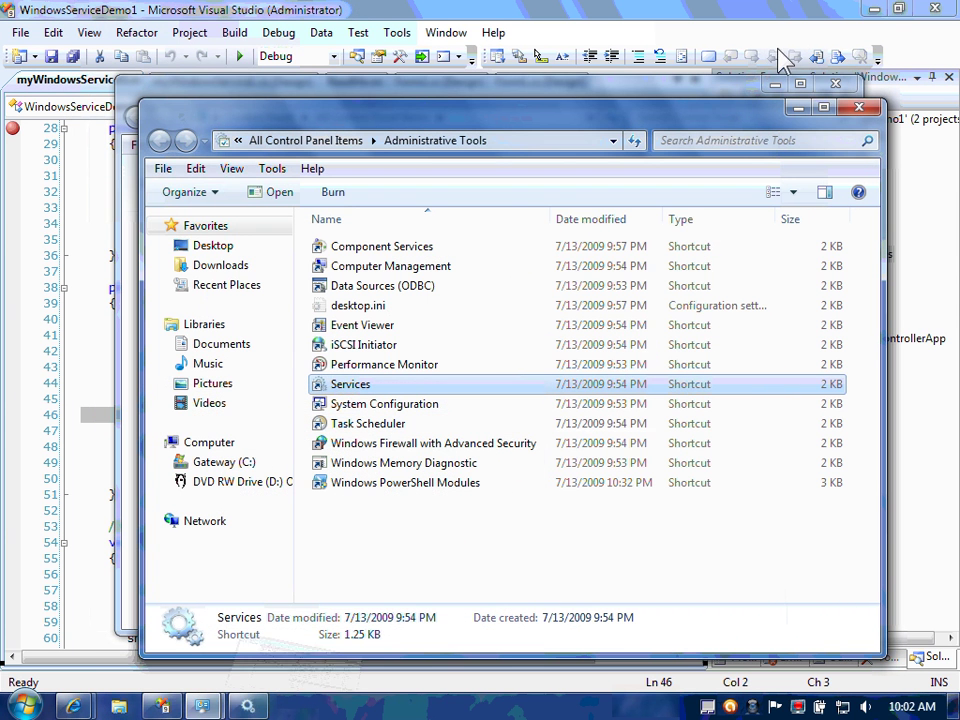
- Minimize Administrative Tools, Control Panel and Visual Studio to clear the desktop
{"action": "left_click", "coordinate": [798, 108]}
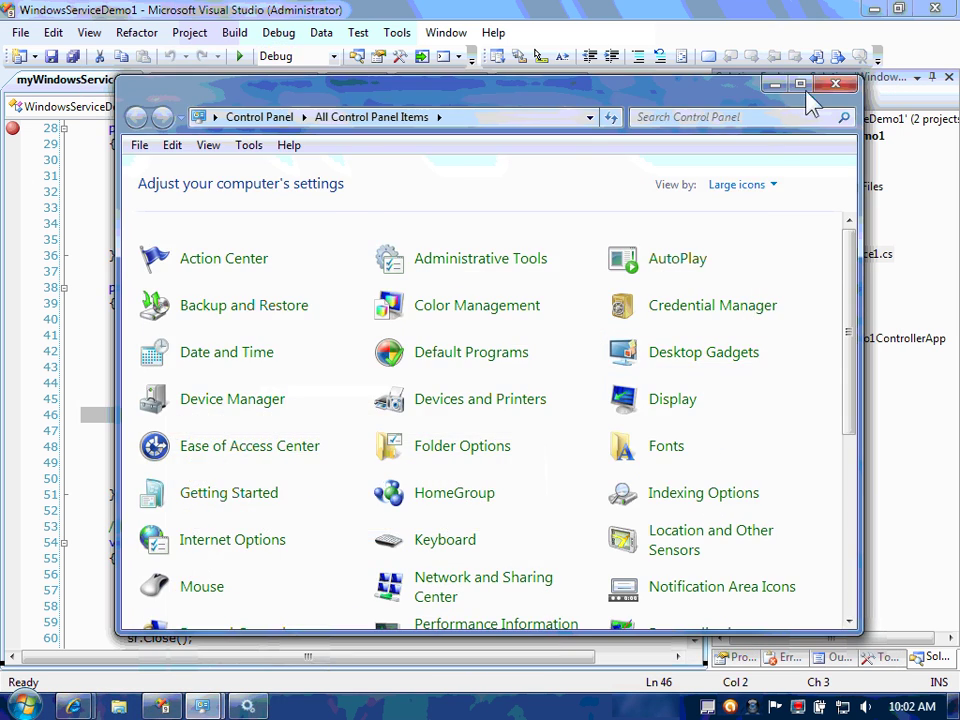
{"action": "left_click", "coordinate": [777, 88]}
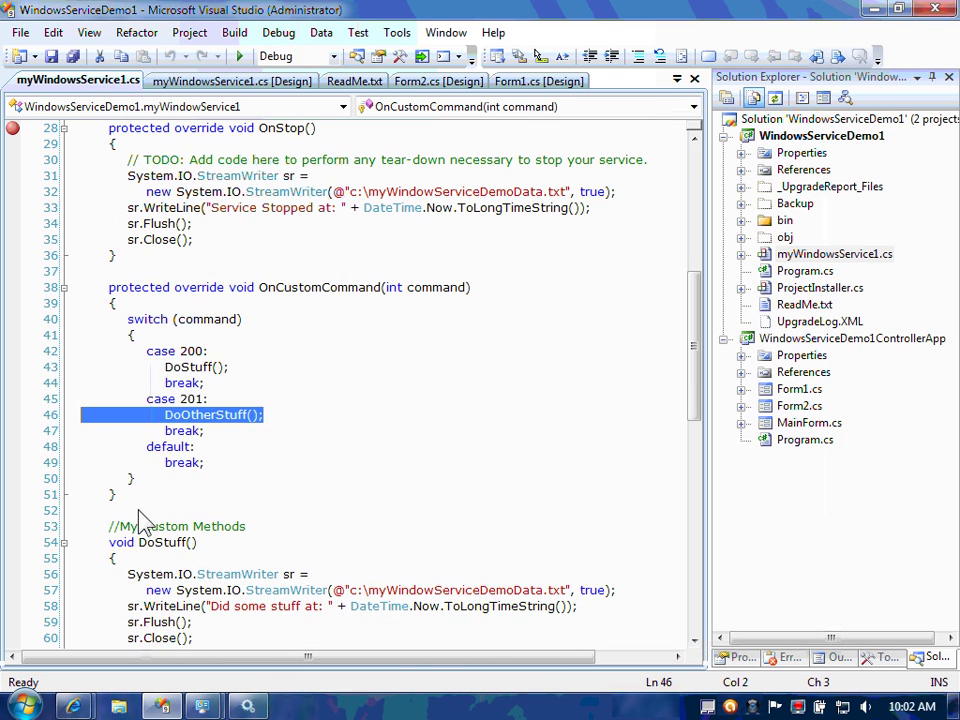
{"action": "left_click", "coordinate": [872, 12]}
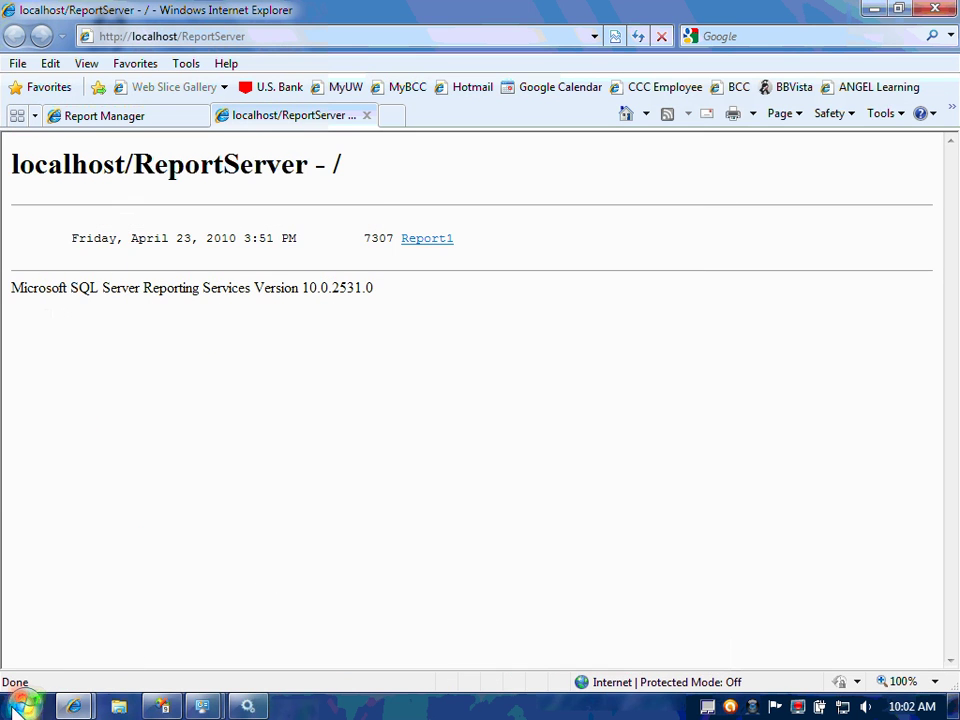
- Launch Reporting Services Configuration Manager from Microsoft SQL Server 2008 > Configuration Tools
{"action": "left_click", "coordinate": [22, 708]}
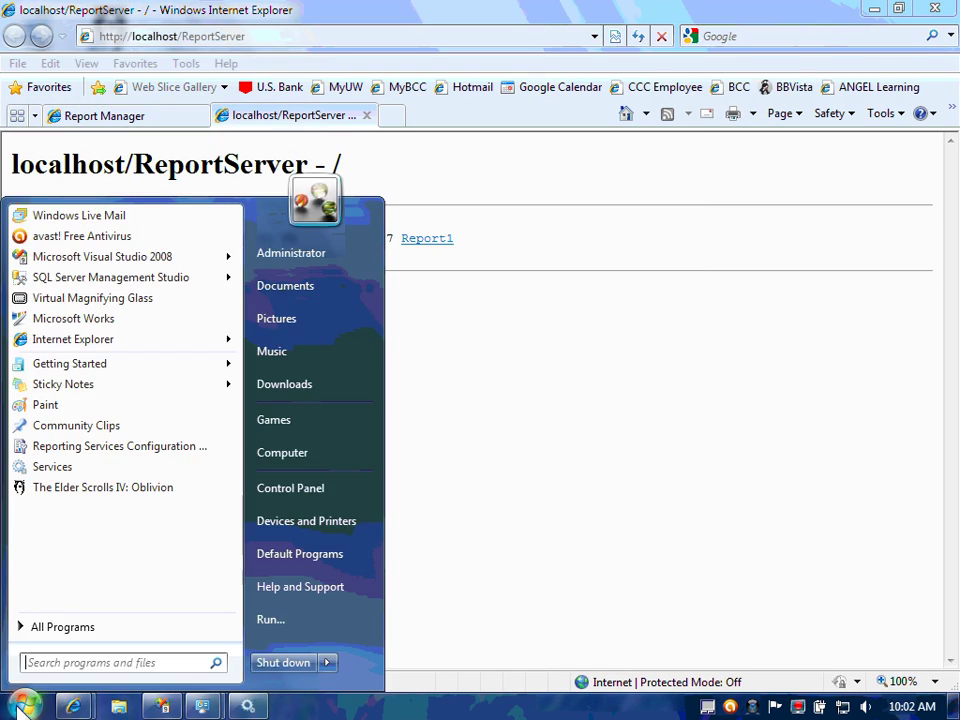
{"action": "left_click", "coordinate": [47, 630]}
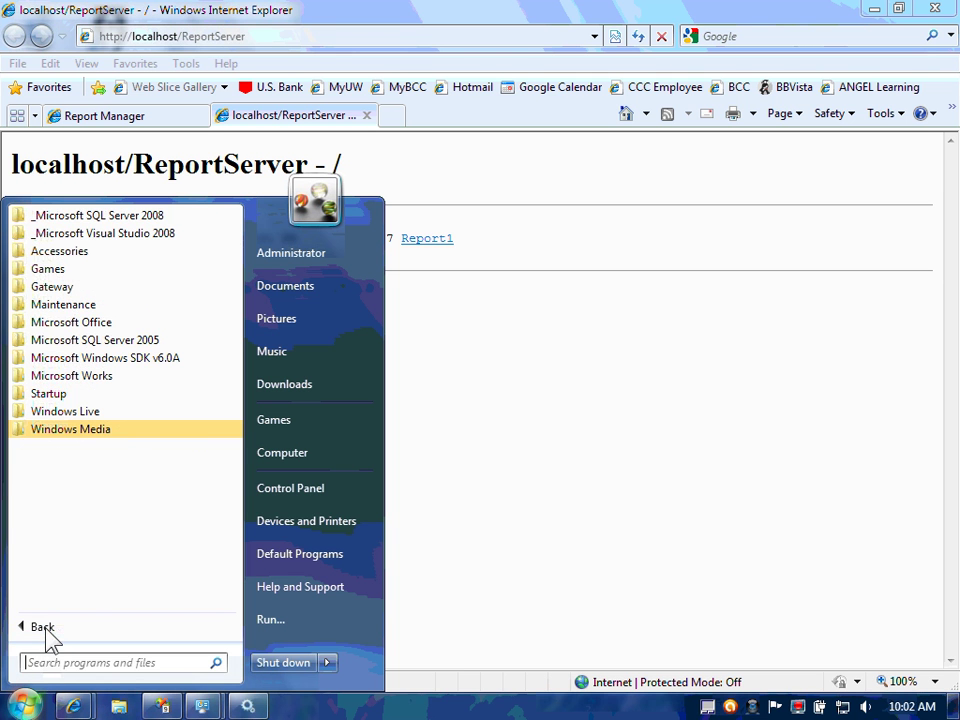
{"action": "left_click", "coordinate": [40, 218]}
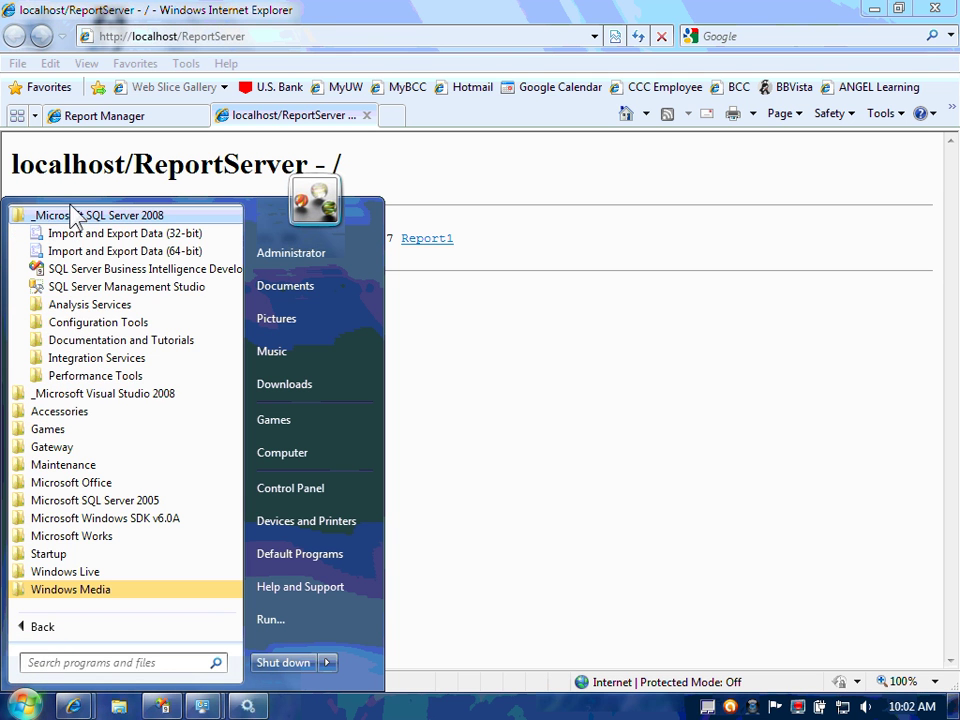
{"action": "left_click", "coordinate": [92, 326]}
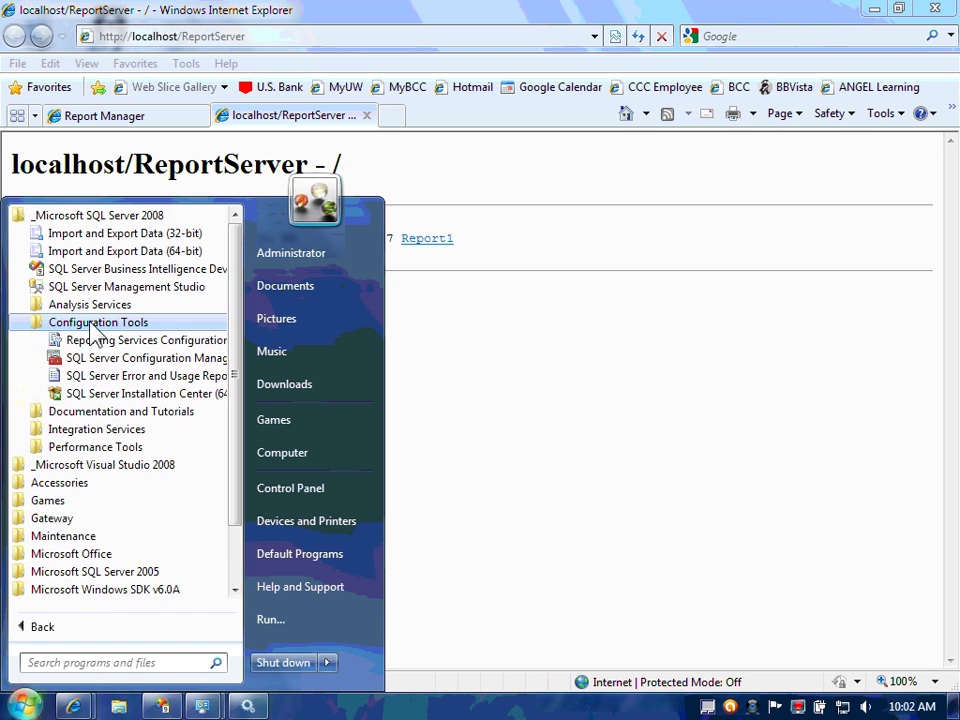
{"action": "left_click", "coordinate": [150, 347]}
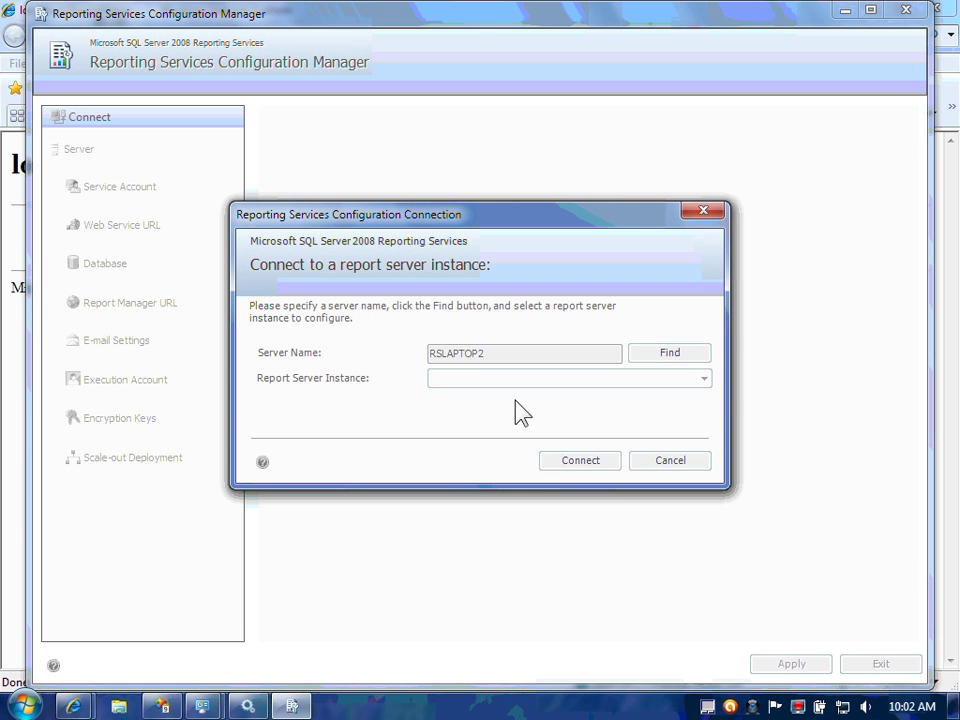
- Connect to MSSQLSERVER and review Service Account, Web Service URL, Database and Report Manager URL pages
{"action": "left_click", "coordinate": [585, 461]}
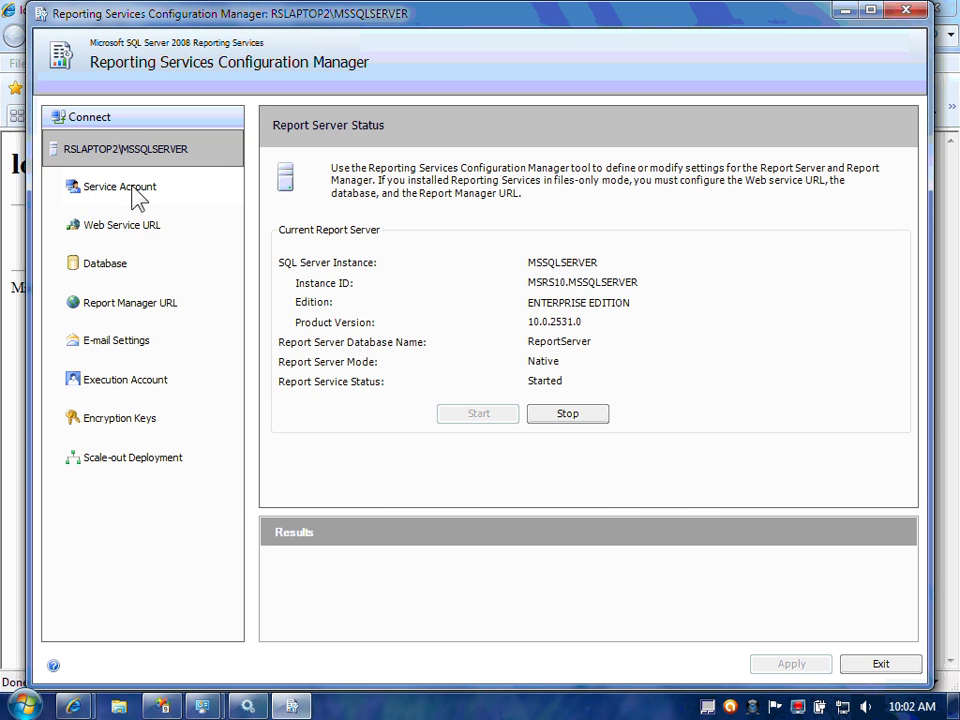
{"action": "left_click", "coordinate": [88, 190]}
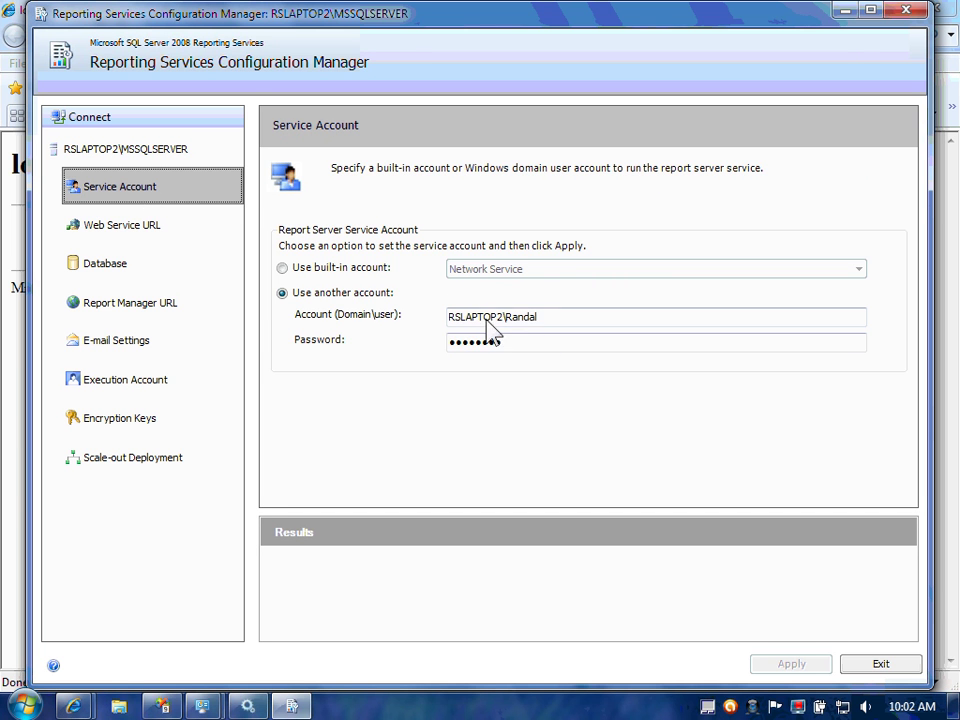
{"action": "left_click", "coordinate": [99, 234]}
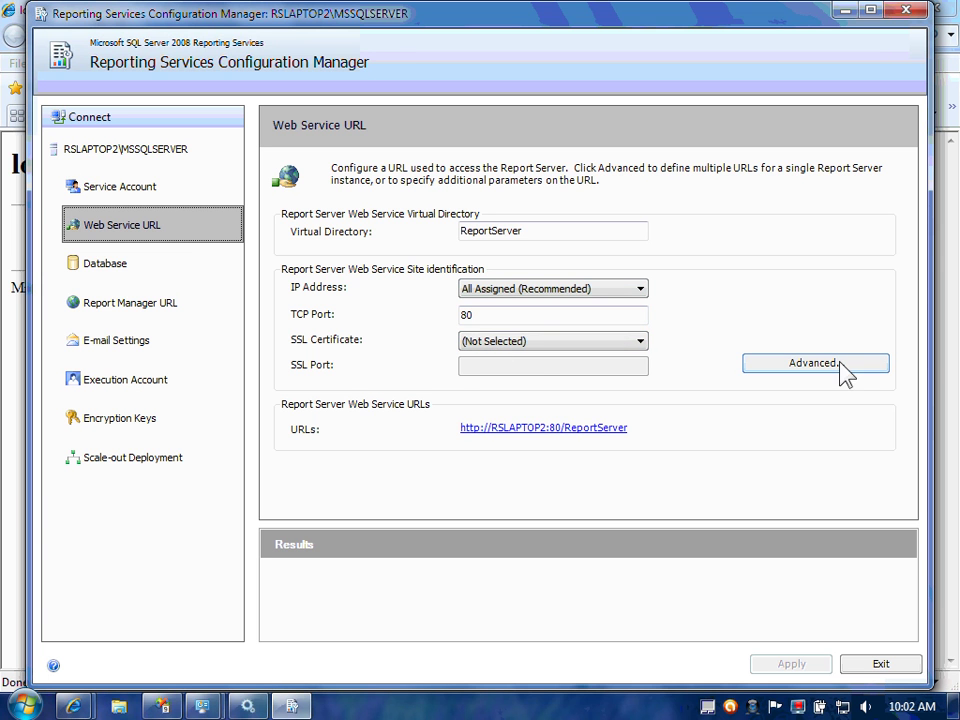
{"action": "left_click", "coordinate": [122, 278]}
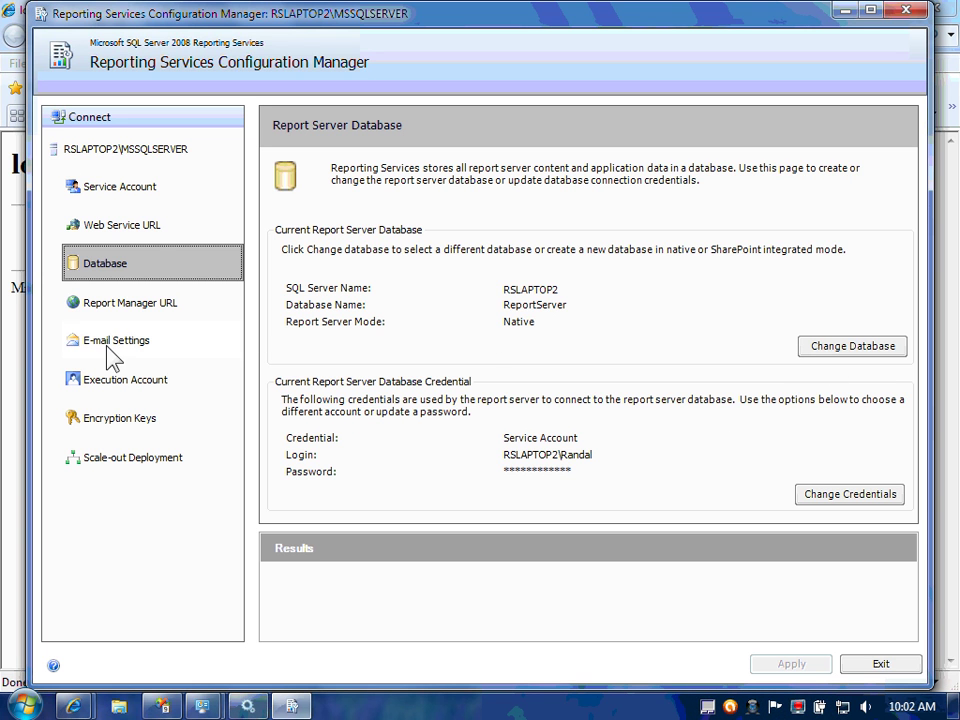
{"action": "left_click", "coordinate": [108, 312]}
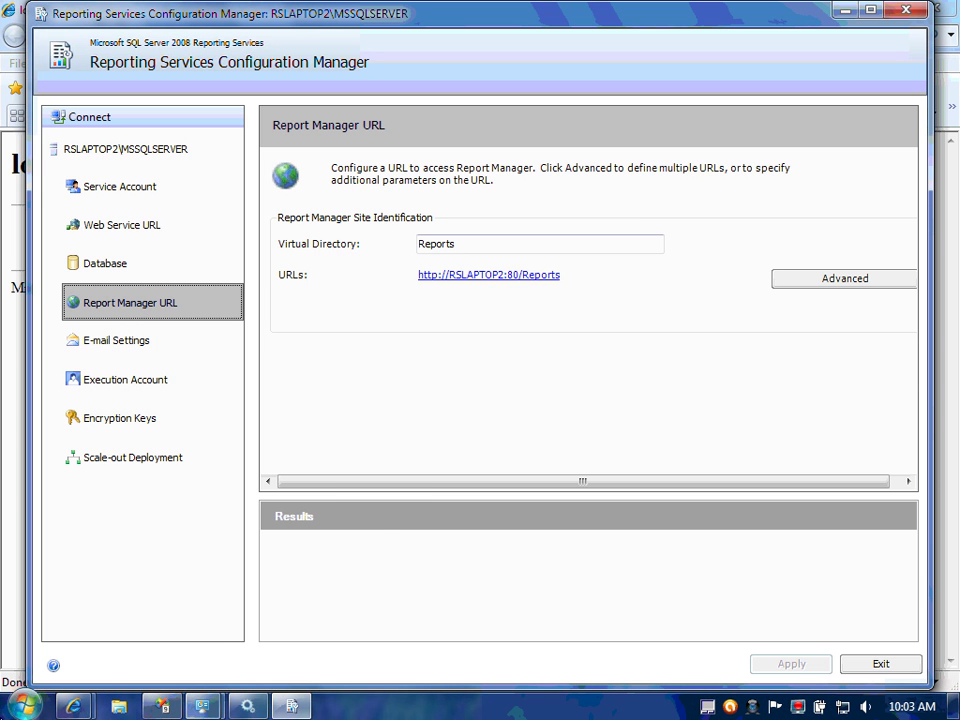
{"action": "left_click", "coordinate": [22, 706]}
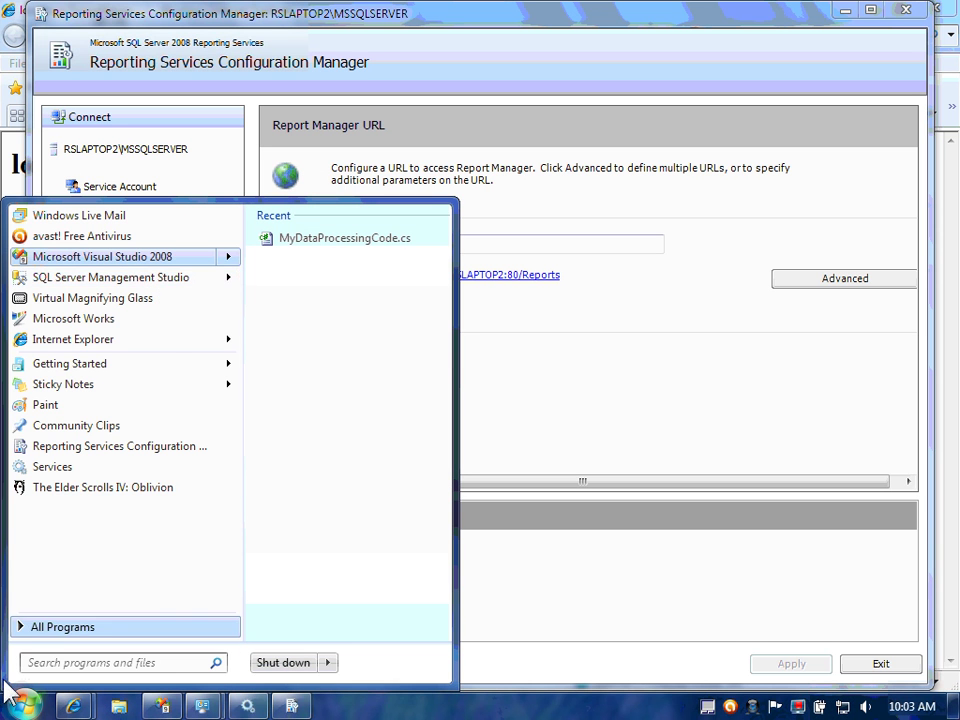
- Start SQL Server Management Studio from the Microsoft SQL Server 2008 program group
{"action": "left_click", "coordinate": [47, 630]}
{"action": "left_click", "coordinate": [70, 216]}
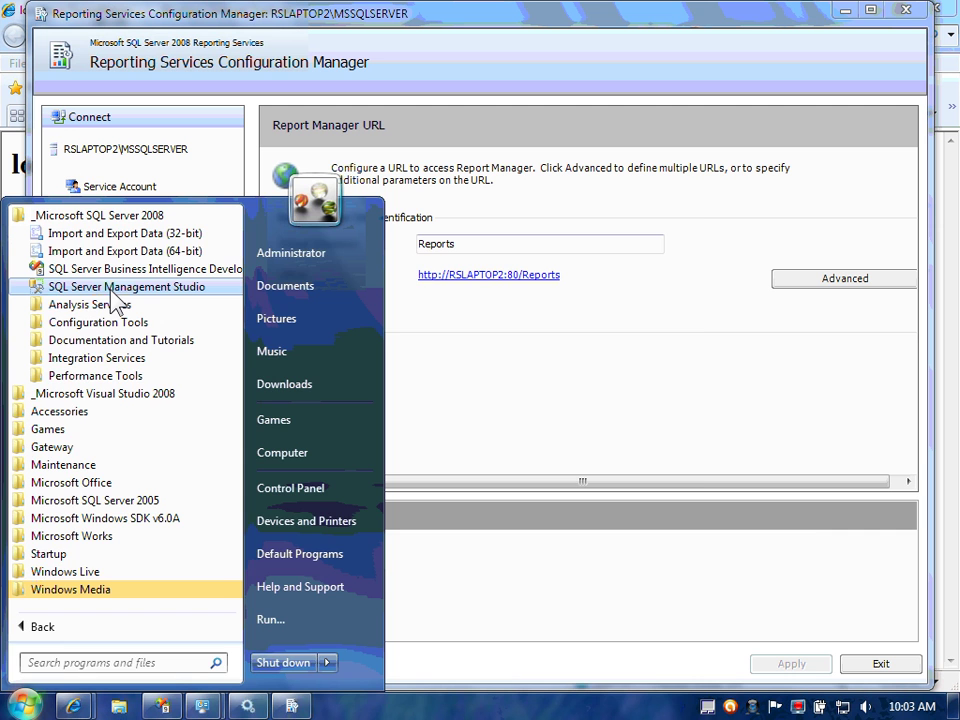
{"action": "left_click", "coordinate": [118, 288]}
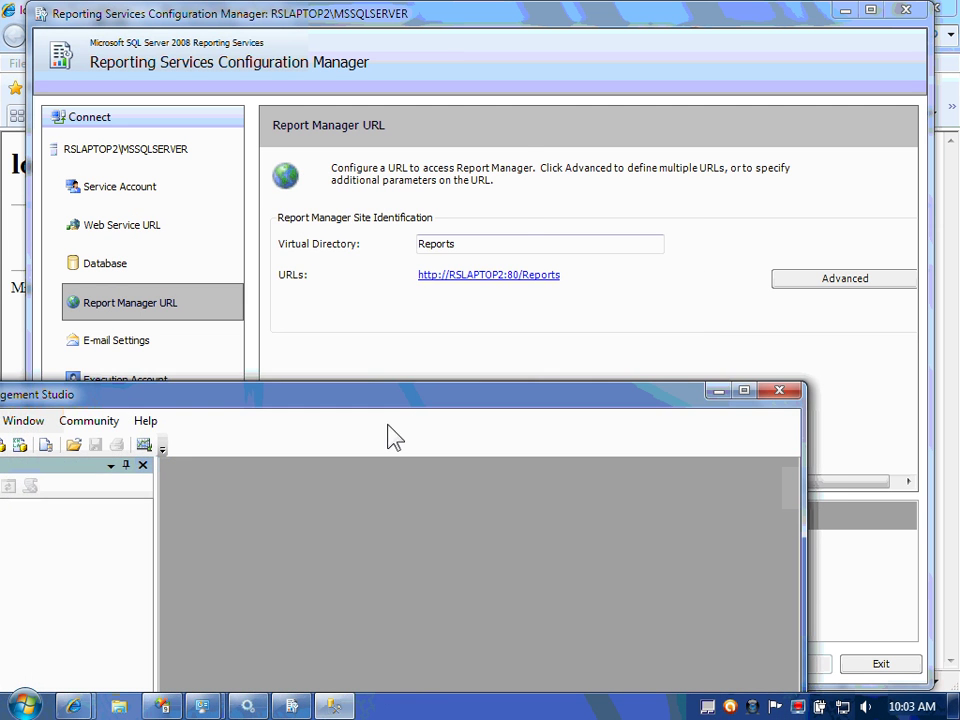
- Connect to the local server and expand Databases > ReportServer > Tables to select dbo.Catalog
{"action": "left_click", "coordinate": [225, 387]}
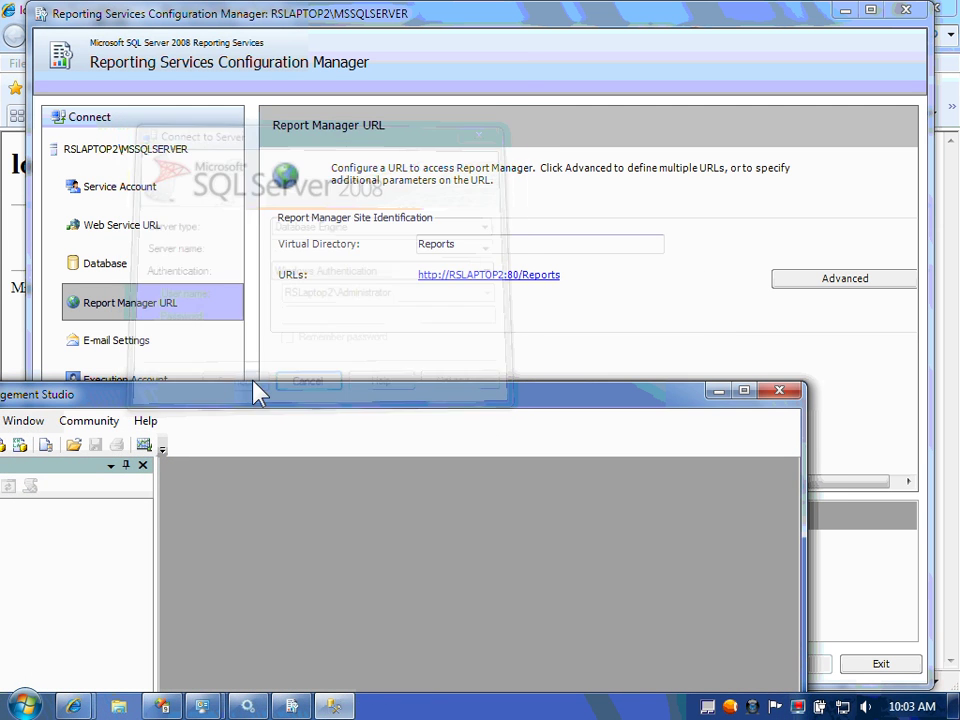
{"action": "left_click_drag", "start_coordinate": [250, 408], "coordinate": [432, 52]}
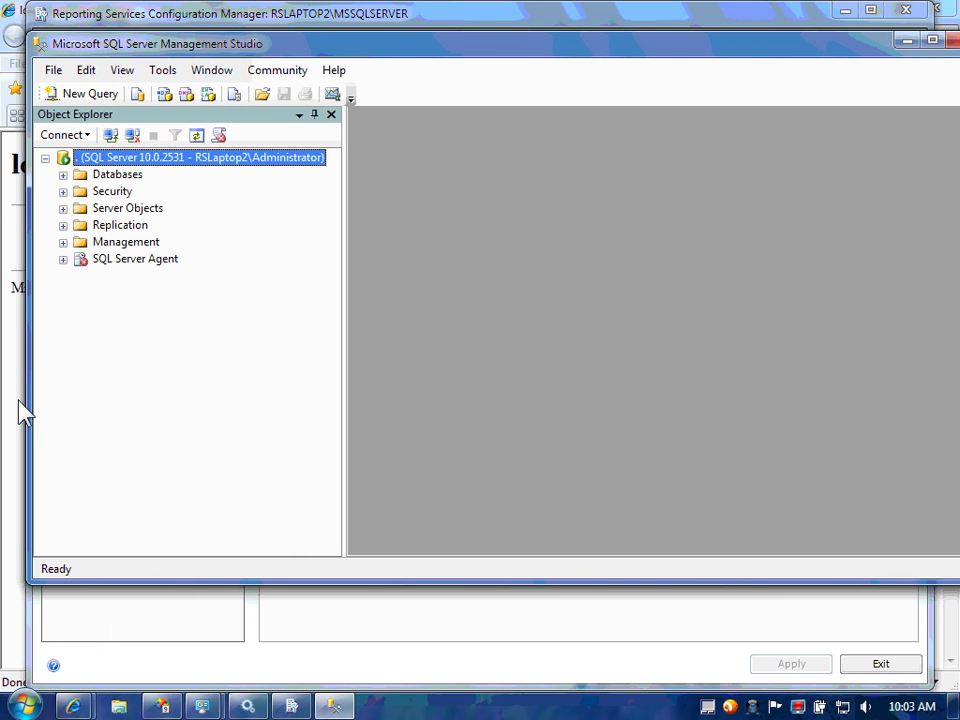
{"action": "left_click", "coordinate": [62, 174]}
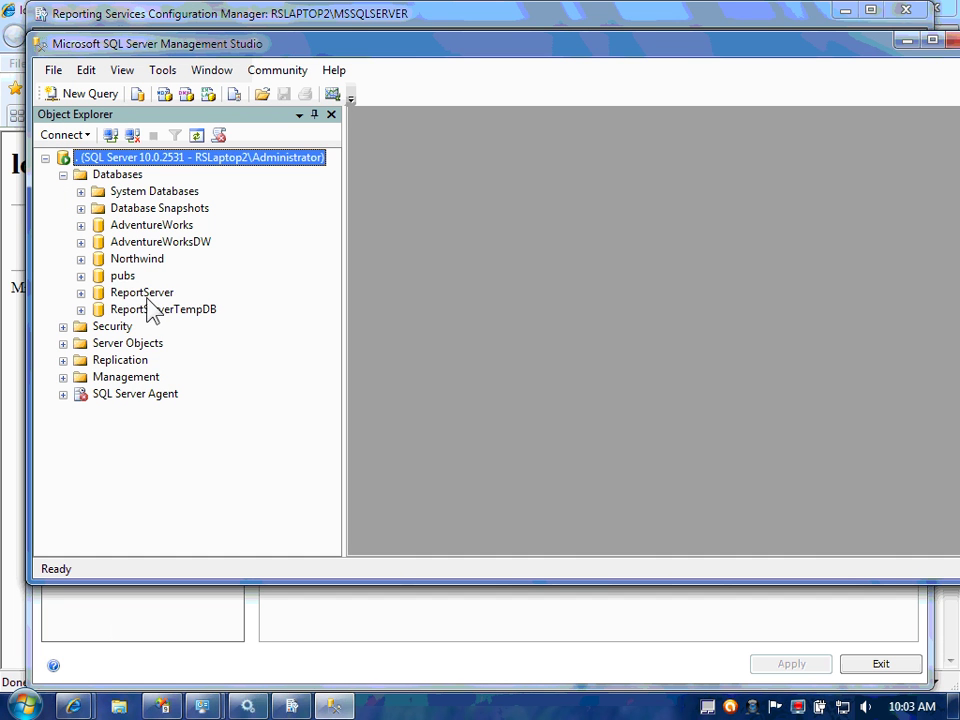
{"action": "left_click", "coordinate": [142, 294]}
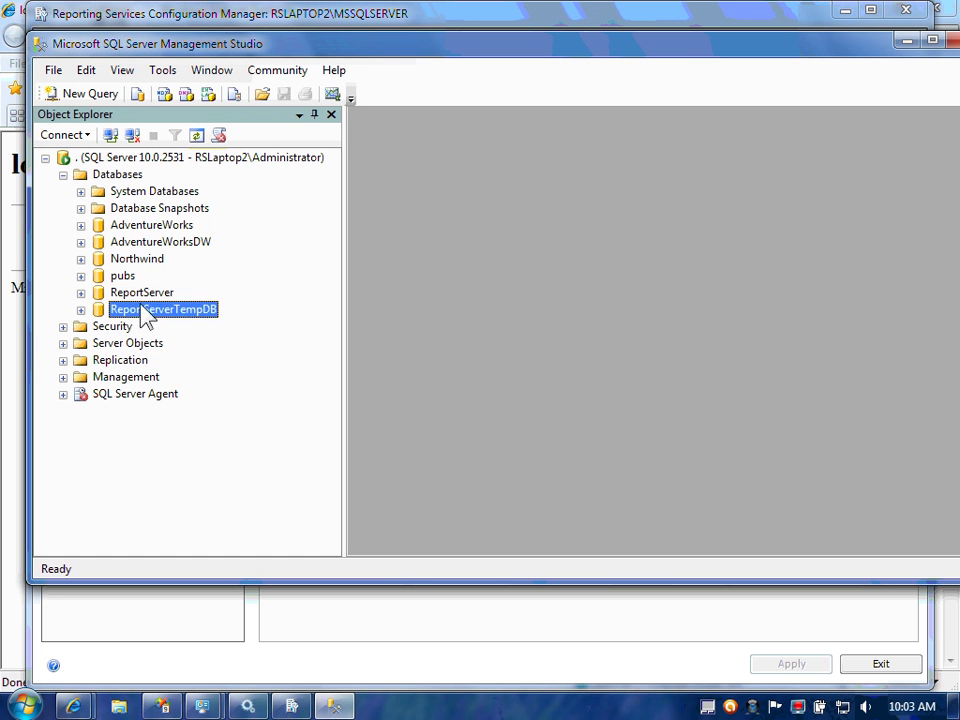
{"action": "left_click", "coordinate": [81, 292]}
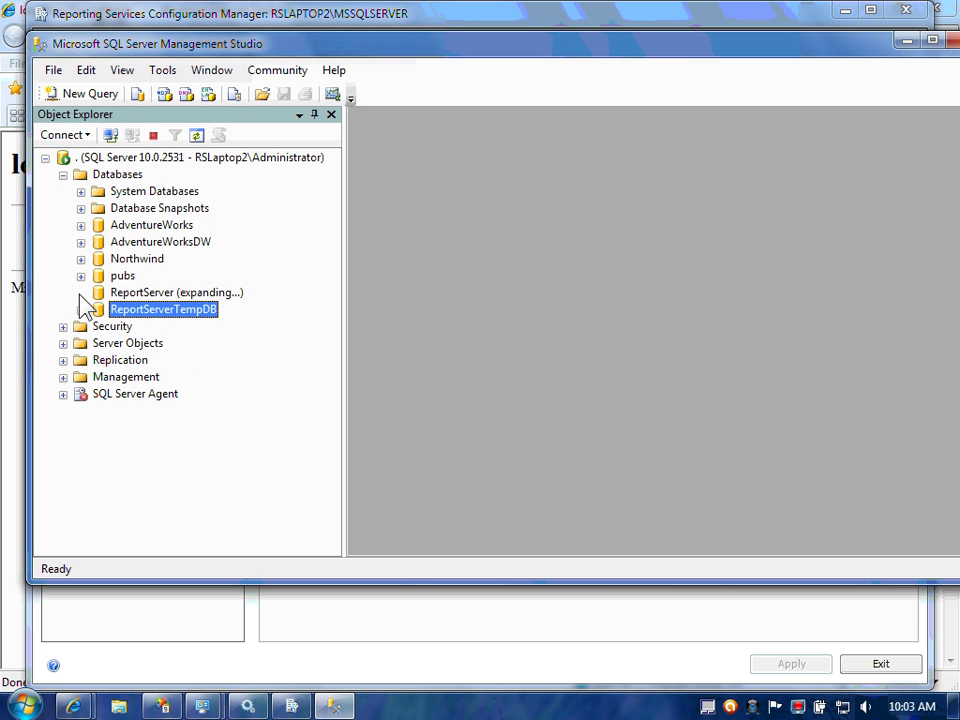
{"action": "left_click", "coordinate": [98, 326]}
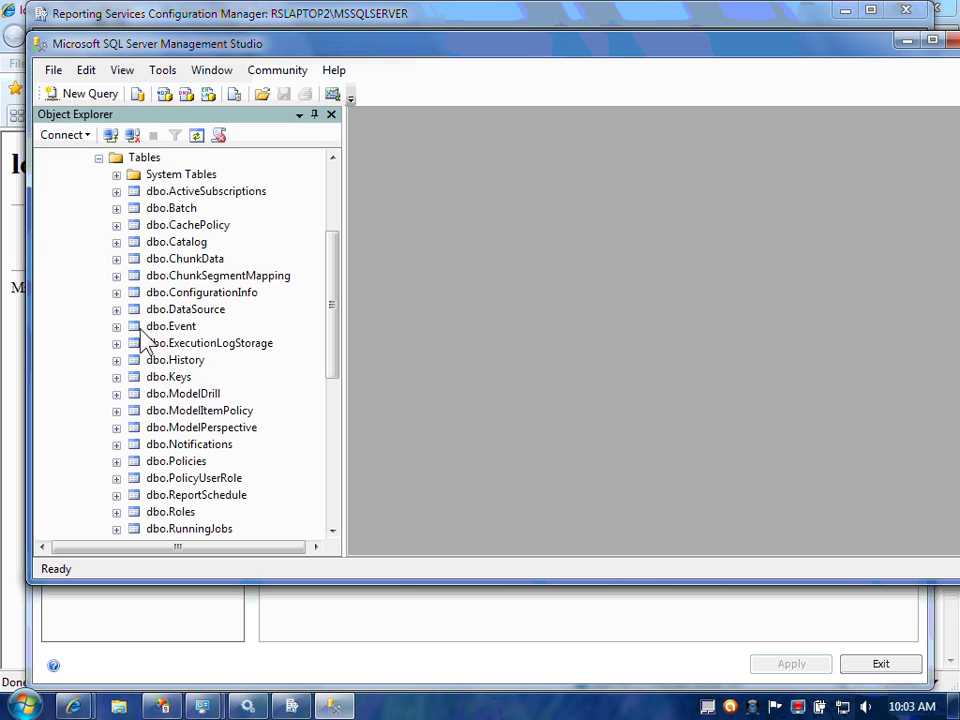
{"action": "left_click", "coordinate": [186, 242]}
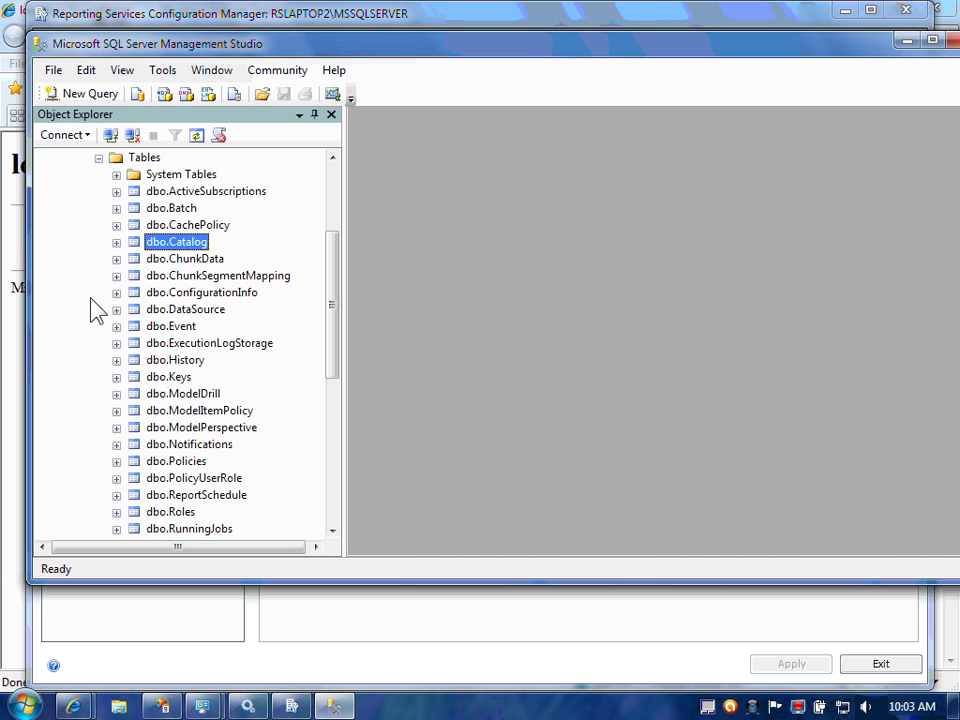
- Query the top 1000 rows of dbo.Catalog and select the Report1 row in the results
{"action": "right_click", "coordinate": [142, 244]}
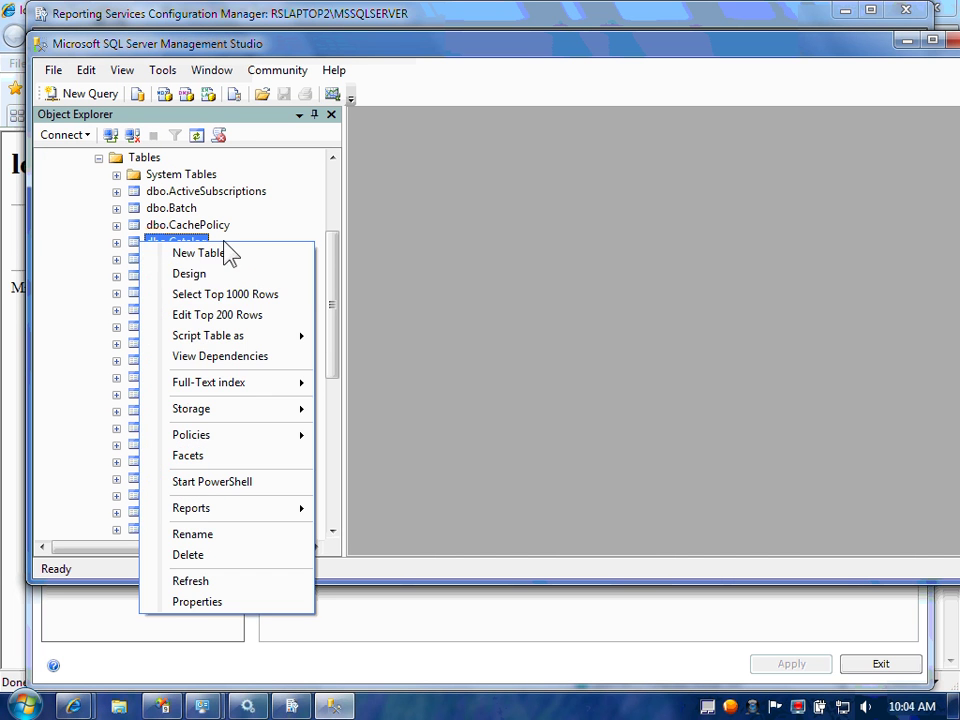
{"action": "left_click", "coordinate": [227, 298]}
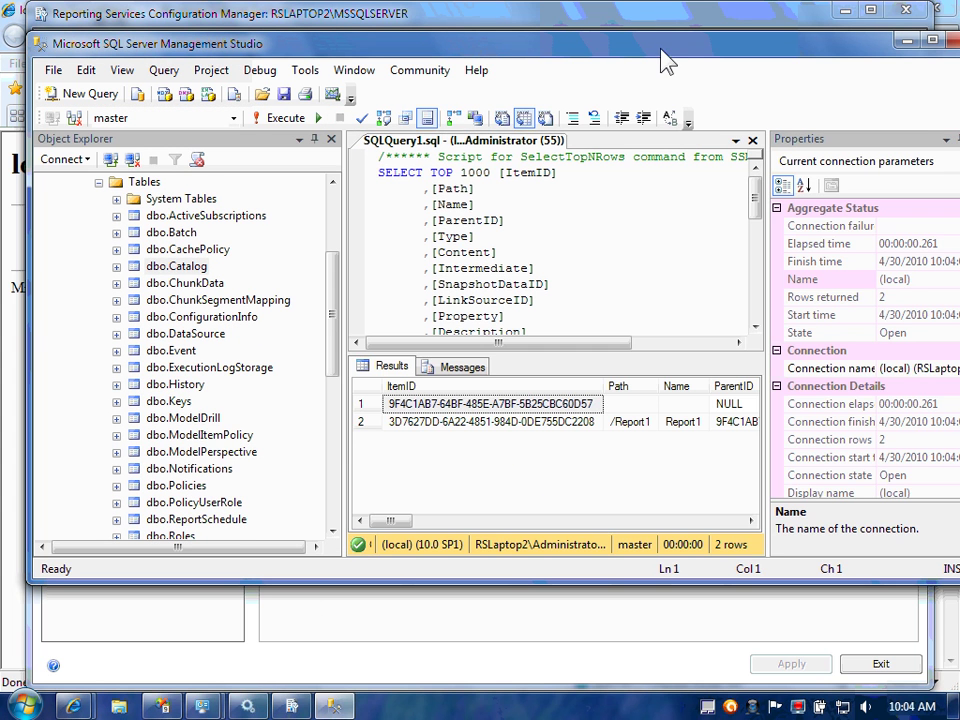
{"action": "double_click", "coordinate": [659, 44]}
{"action": "left_click", "coordinate": [612, 462]}
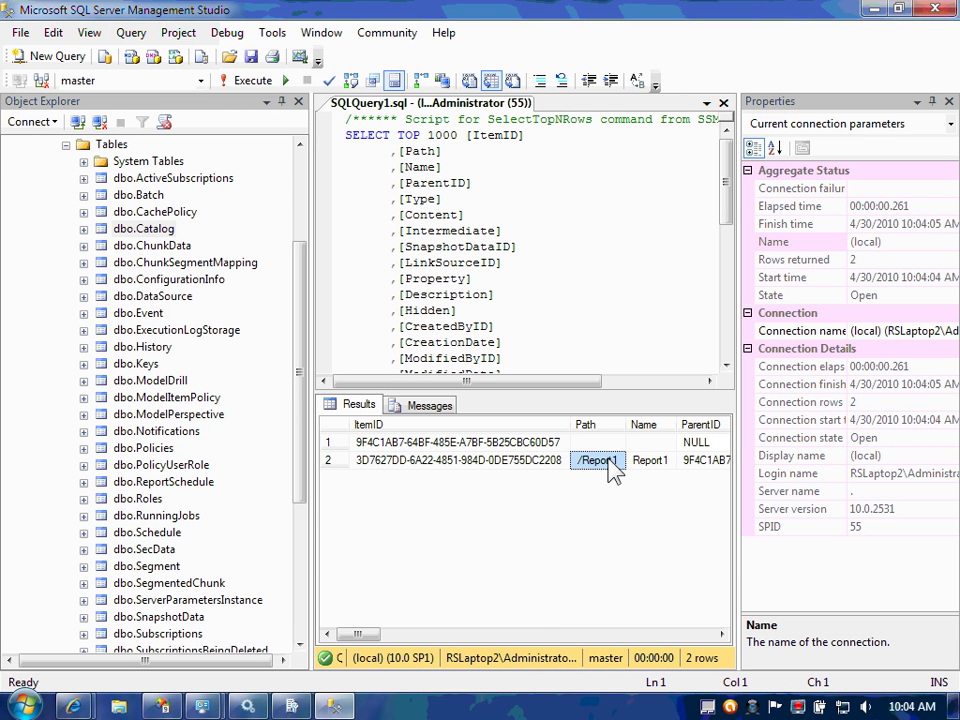
{"action": "left_click", "coordinate": [645, 461]}
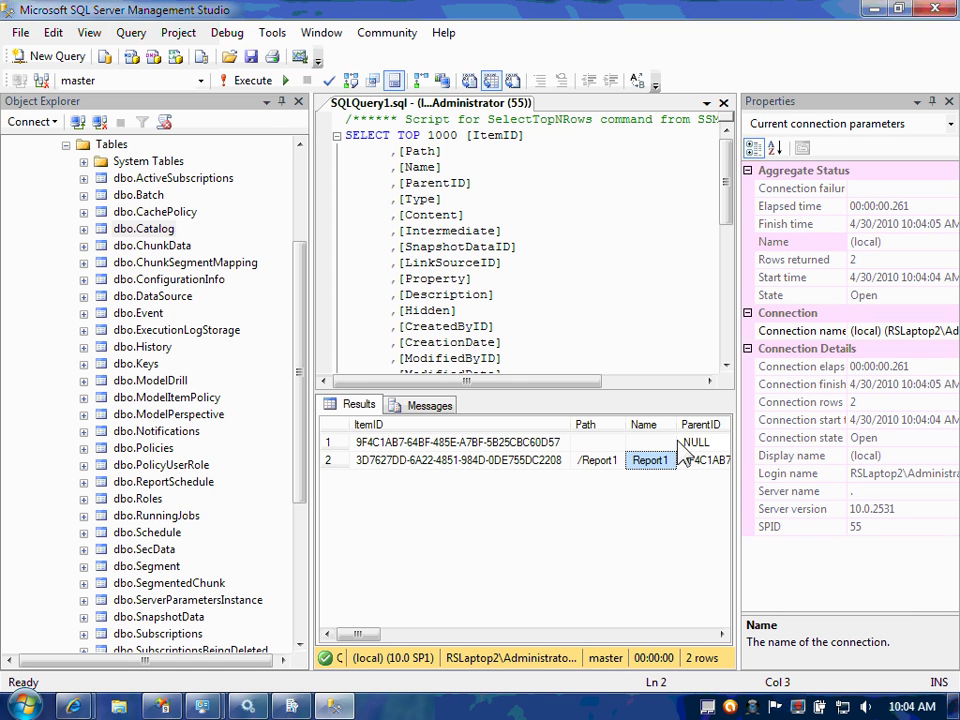
{"action": "left_click", "coordinate": [327, 462]}
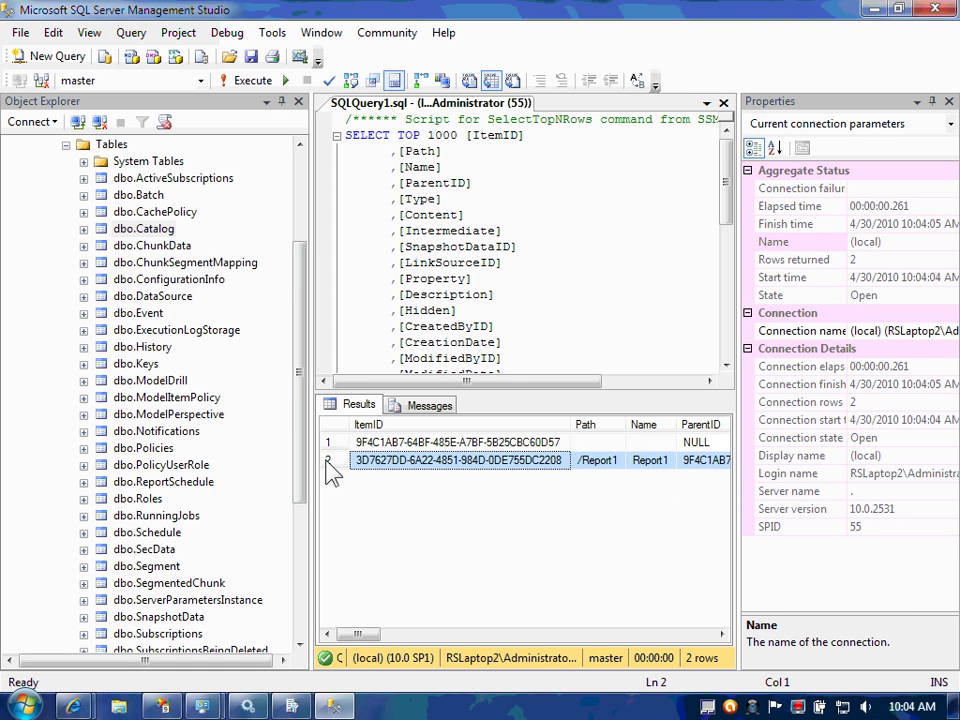
- Delete Report1 from Report Manager's Home folder so it is empty, then return to Management Studio
{"action": "mouse_move", "coordinate": [73, 706]}
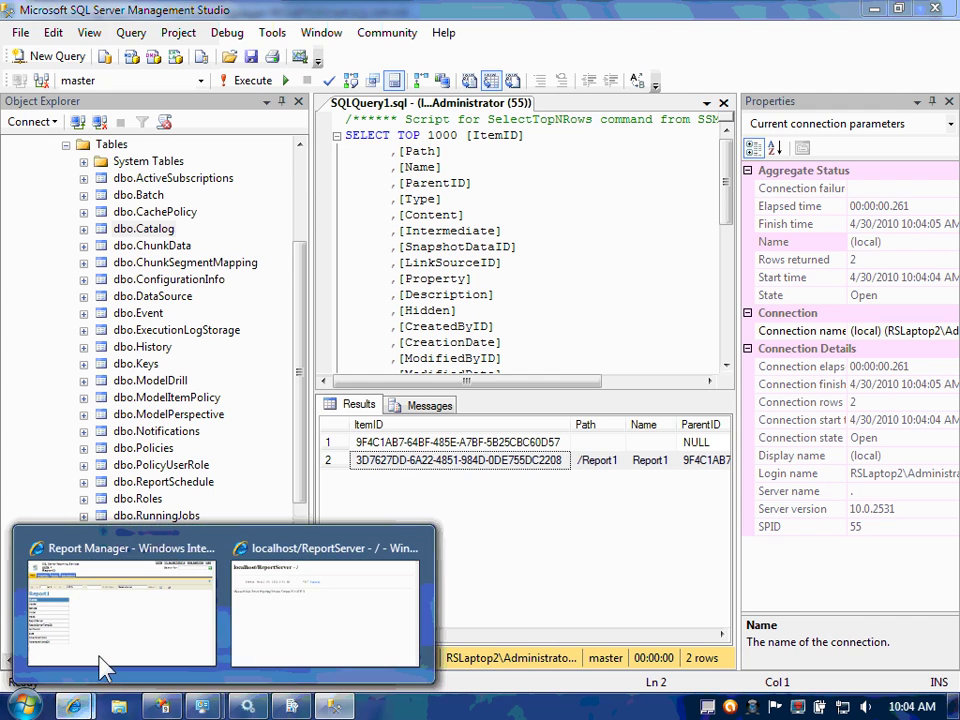
{"action": "left_click", "coordinate": [107, 626]}
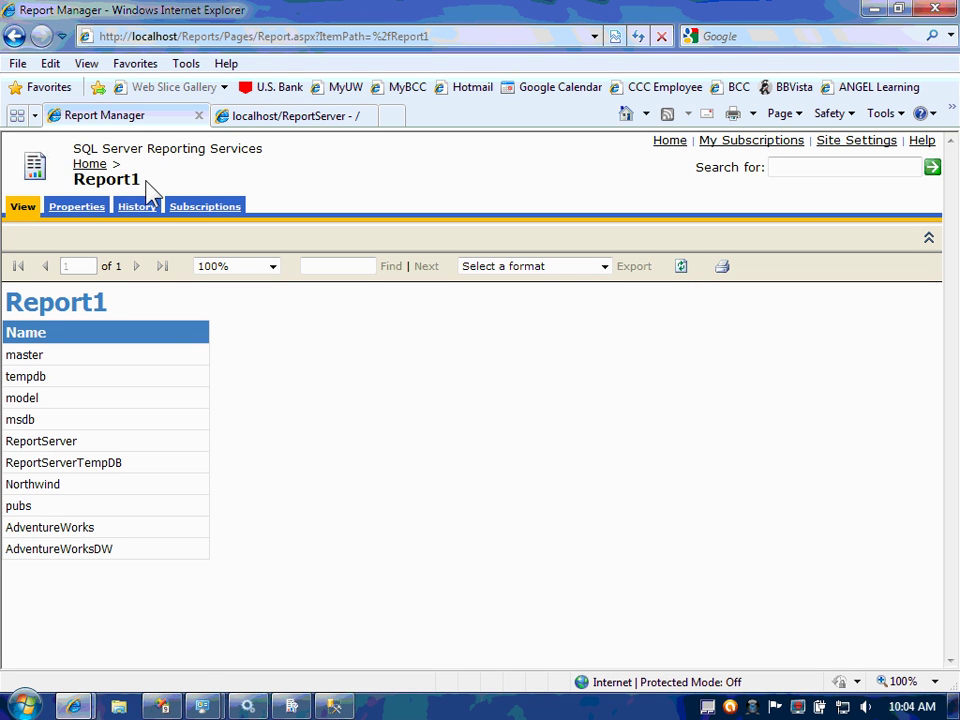
{"action": "left_click_drag", "start_coordinate": [148, 190], "coordinate": [70, 188]}
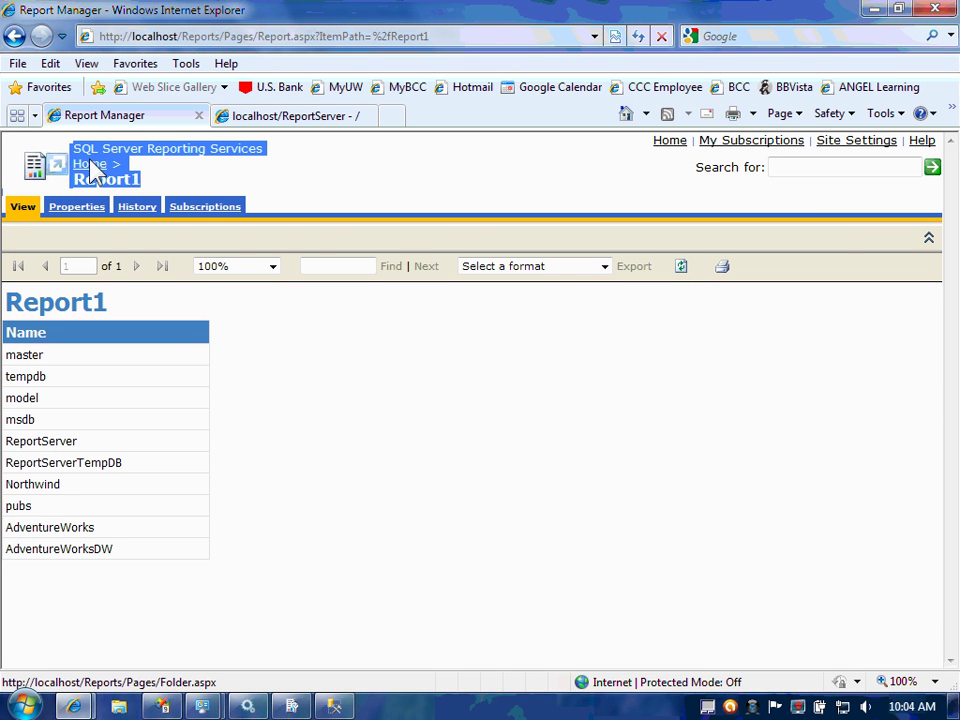
{"action": "left_click", "coordinate": [90, 166]}
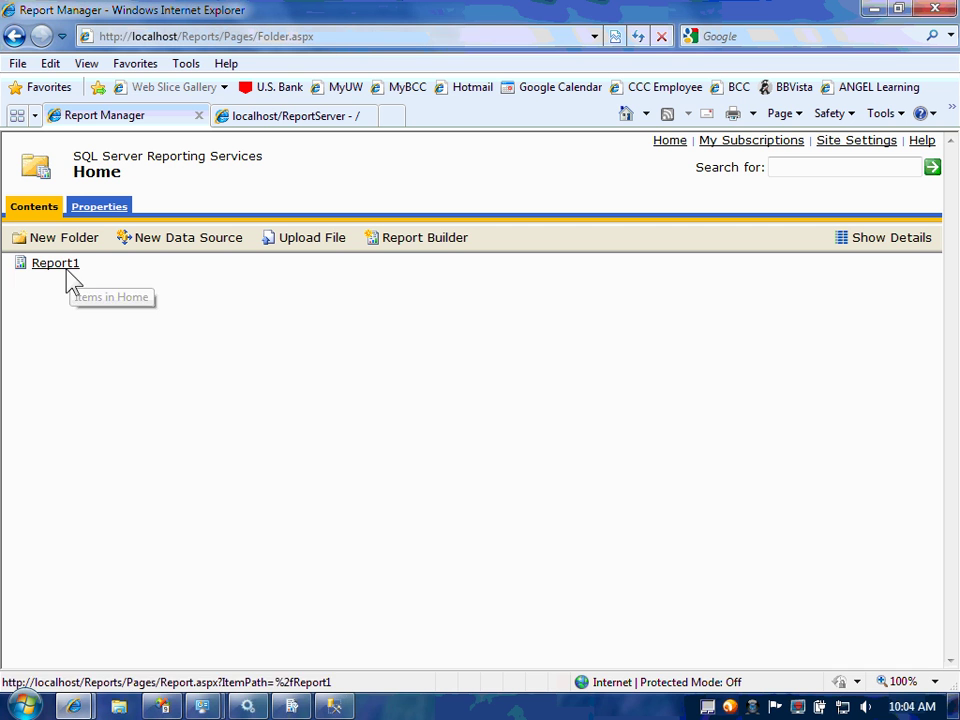
{"action": "left_click", "coordinate": [881, 249]}
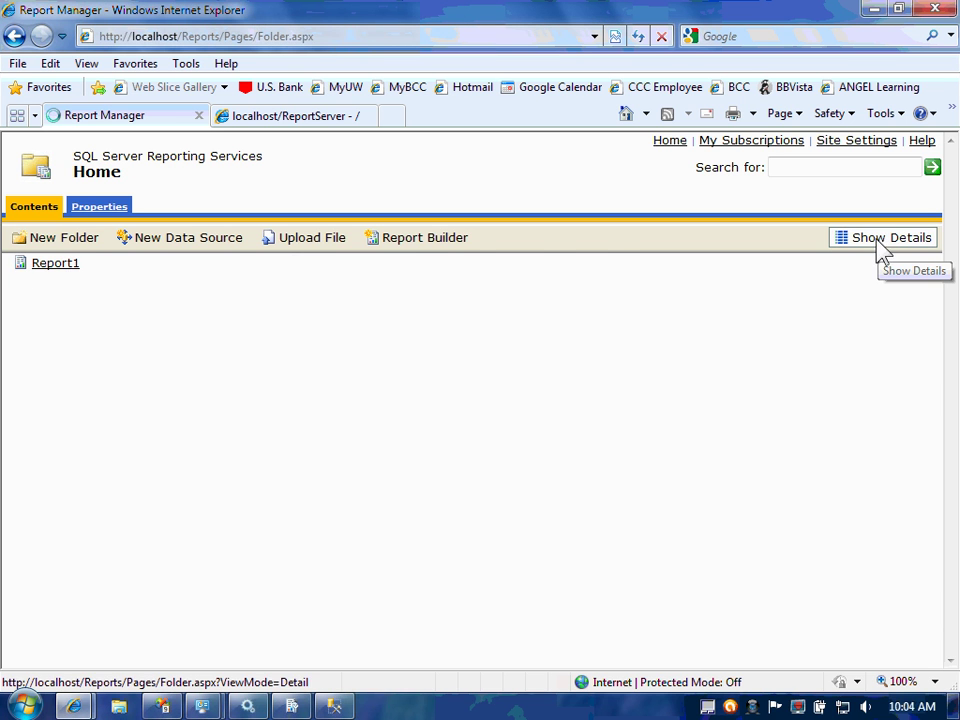
{"action": "left_click", "coordinate": [13, 283]}
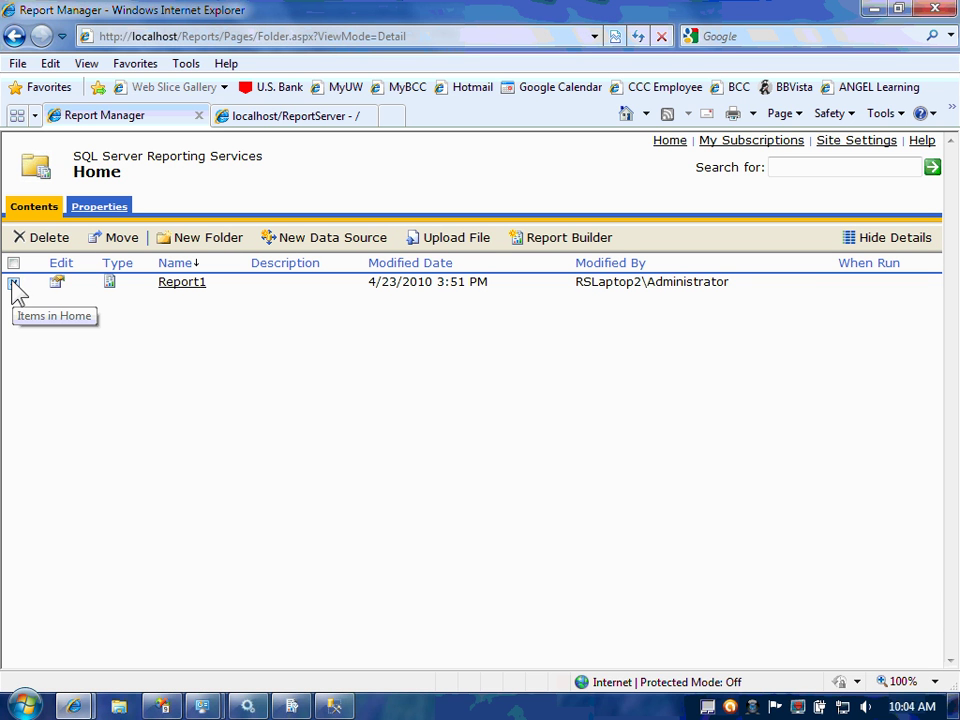
{"action": "left_click", "coordinate": [13, 283]}
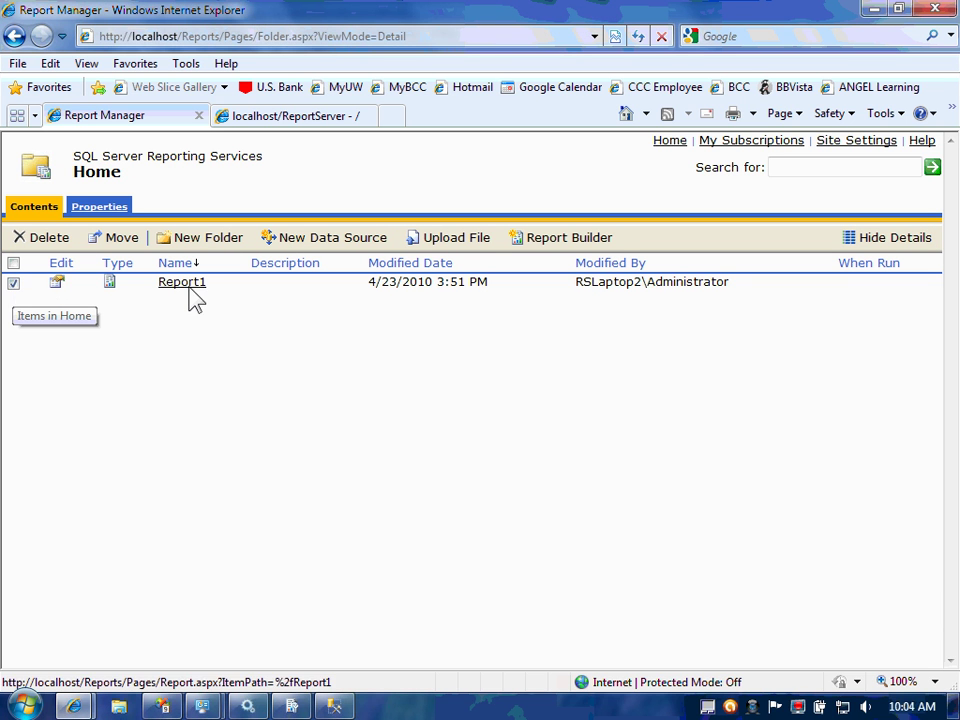
{"action": "left_click", "coordinate": [45, 238]}
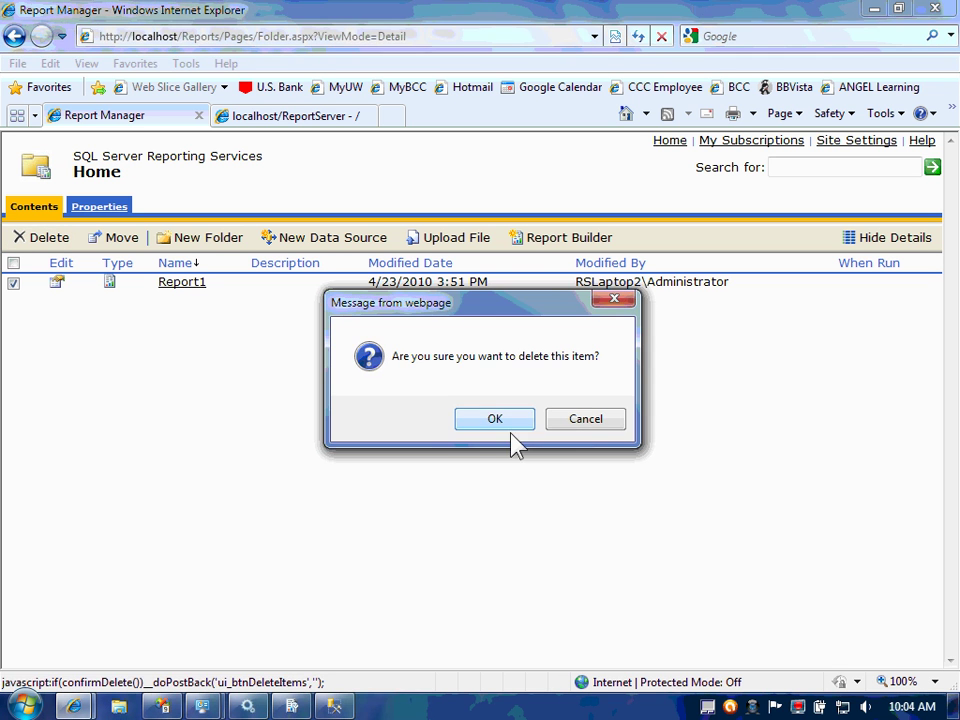
{"action": "left_click", "coordinate": [489, 419]}
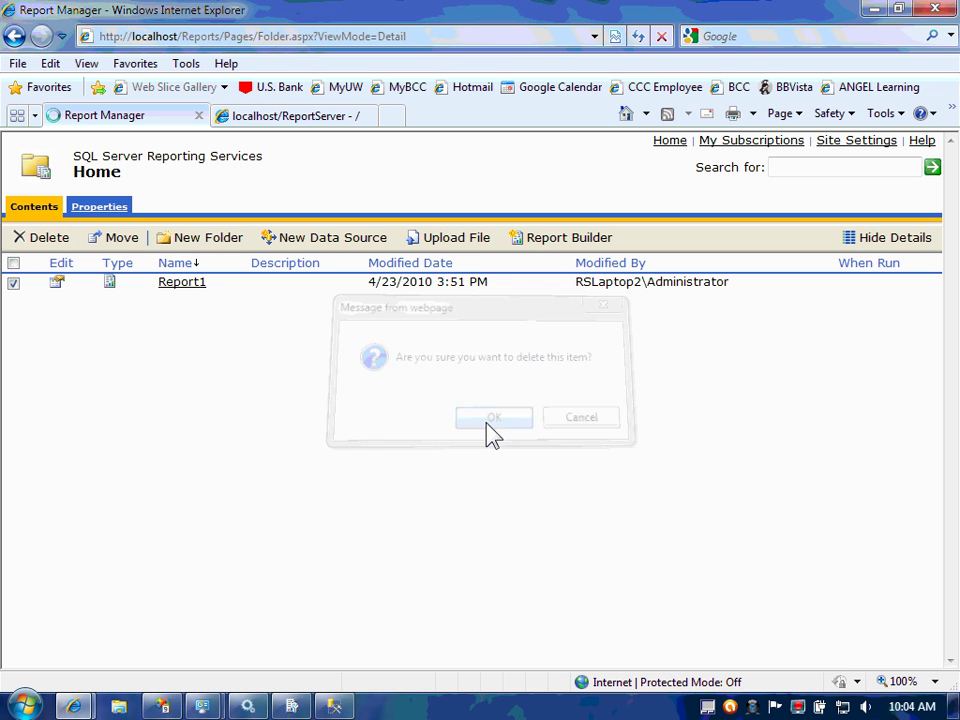
{"action": "left_click", "coordinate": [335, 708]}
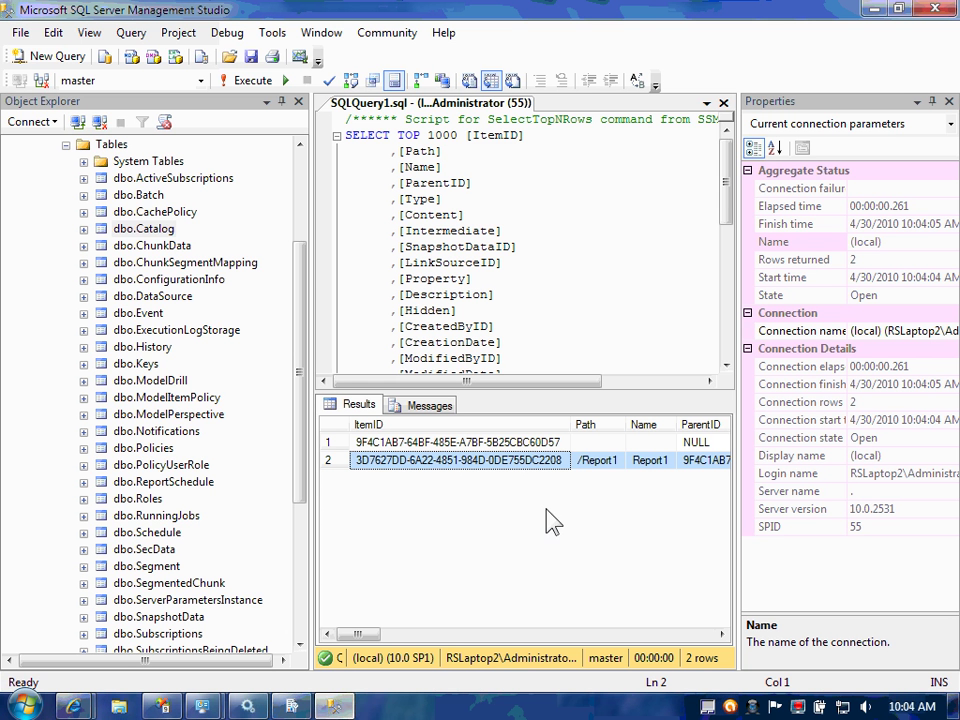
- Rerun the dbo.Catalog query to confirm only the root row remains, and collapse ReportServer
{"action": "left_click", "coordinate": [243, 81]}
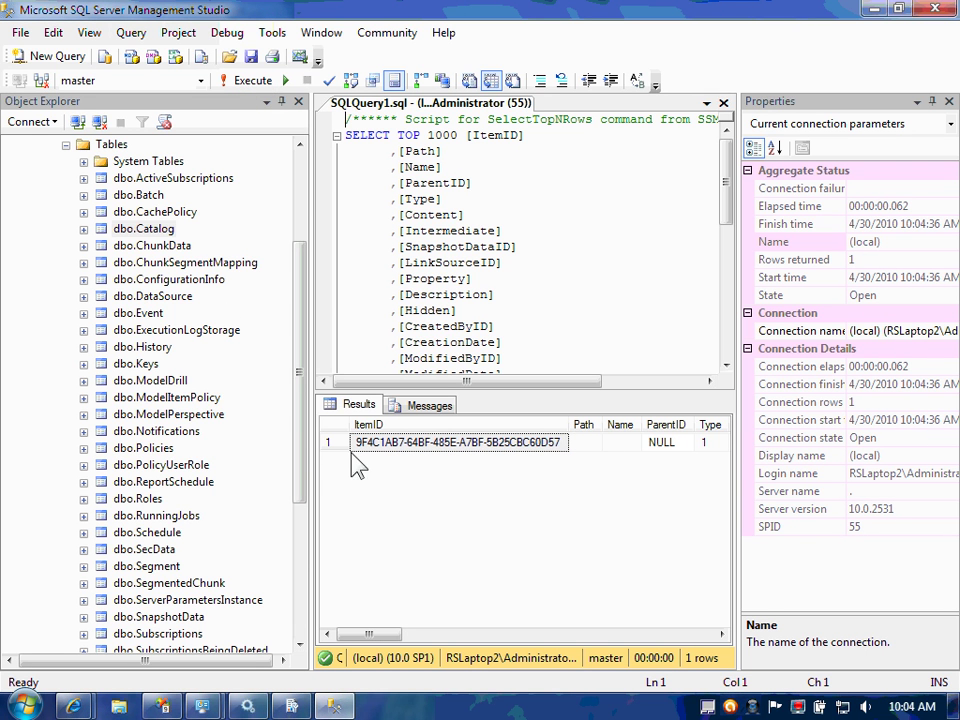
{"action": "left_click_drag", "start_coordinate": [304, 436], "coordinate": [304, 290]}
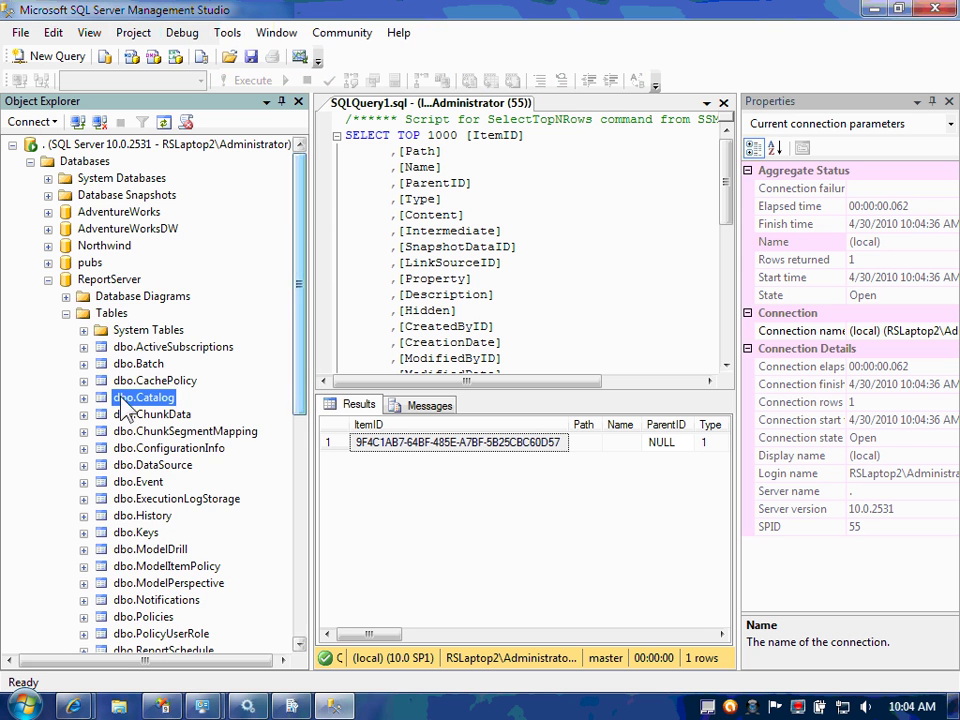
{"action": "left_click", "coordinate": [48, 280]}
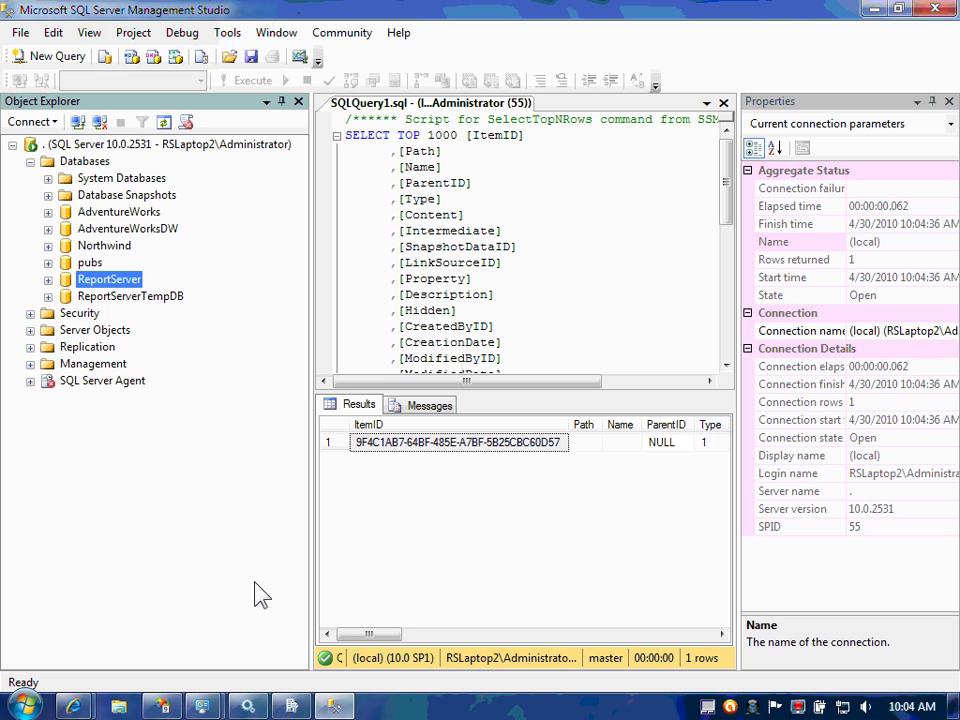
{"action": "key", "text": "alt+Tab"}
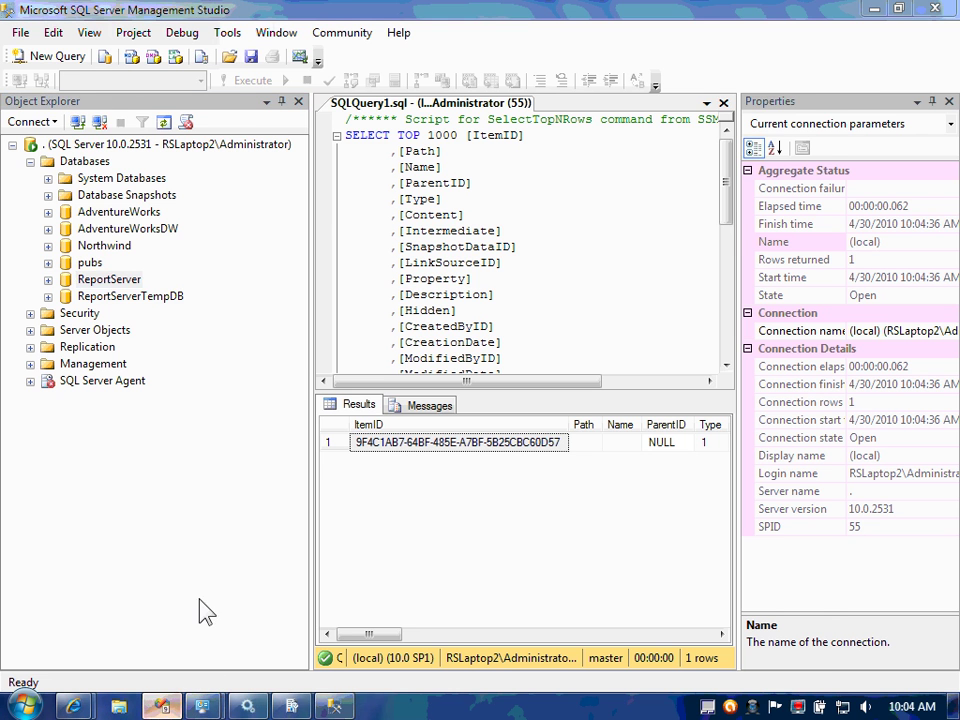
- Create a new Business Intelligence Report Server Project named Report Project2
{"action": "left_click", "coordinate": [18, 34]}
{"action": "mouse_move", "coordinate": [150, 55]}
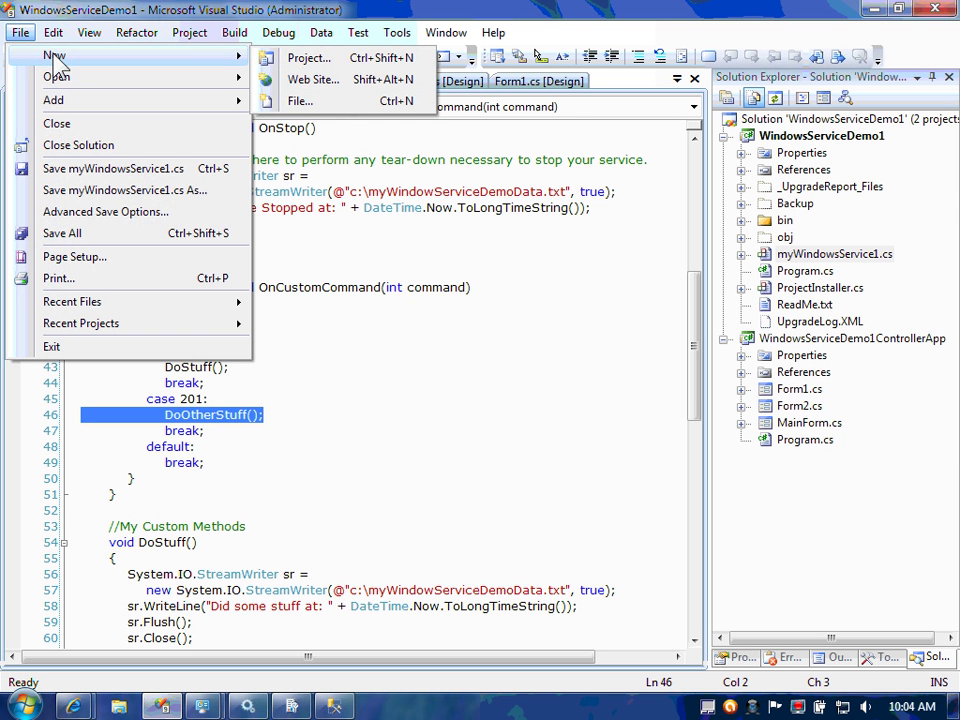
{"action": "left_click", "coordinate": [316, 60]}
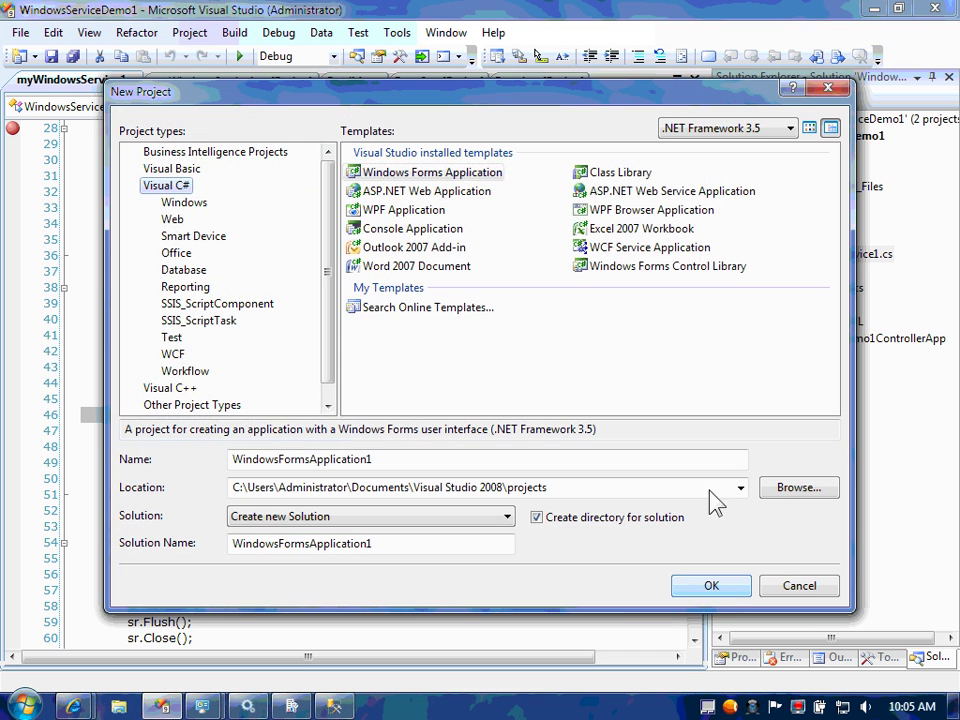
{"action": "left_click", "coordinate": [215, 152]}
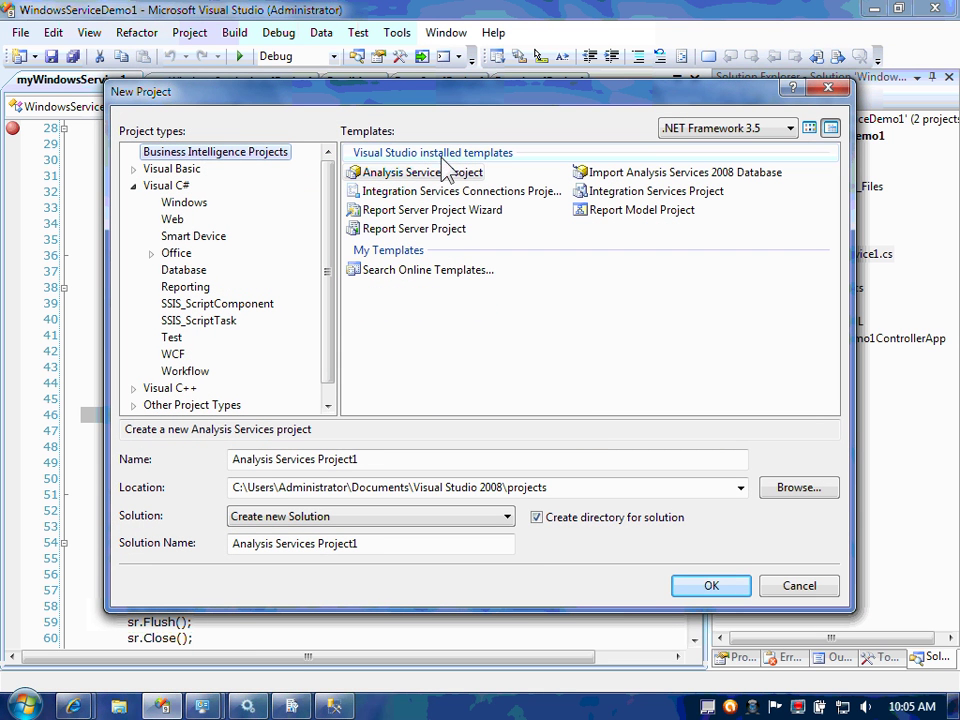
{"action": "left_click", "coordinate": [400, 234]}
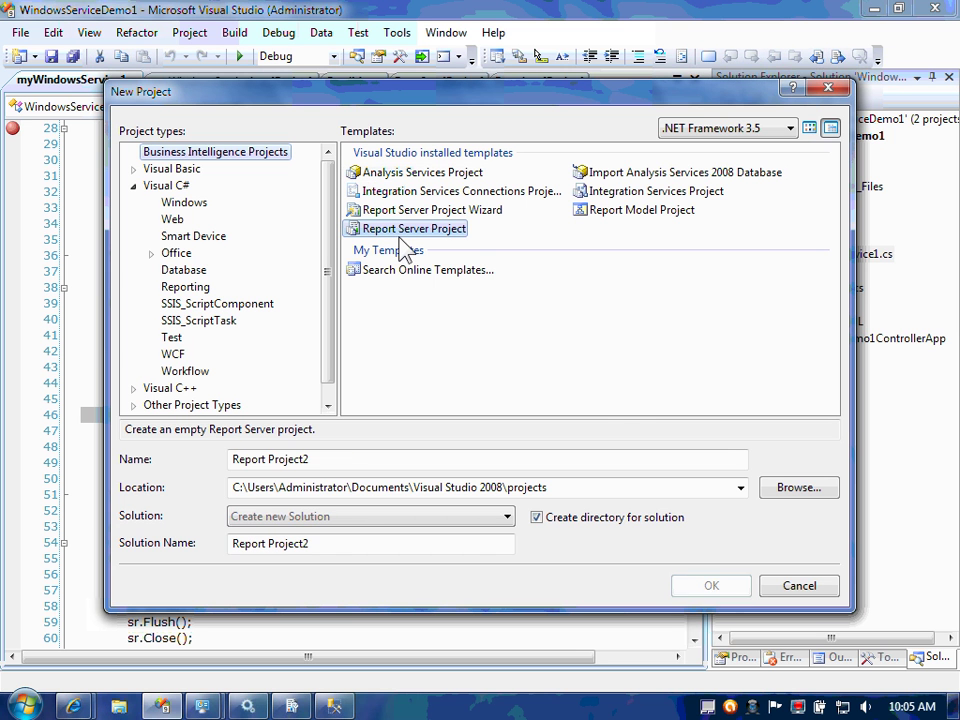
{"action": "left_click", "coordinate": [706, 587]}
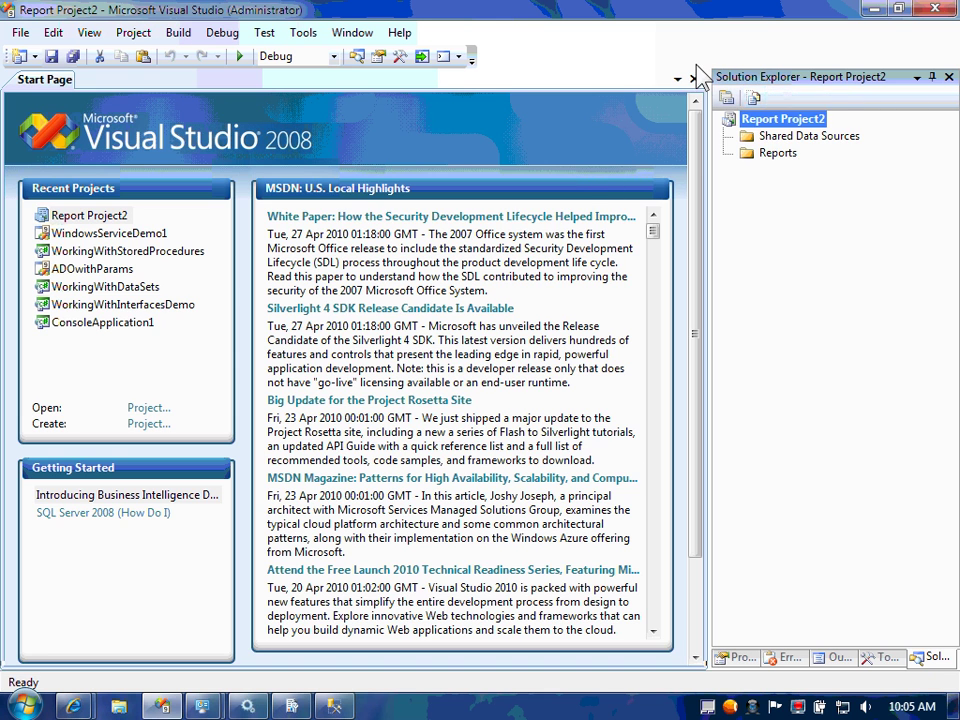
- Close the Start Page and start the Add New Report wizard from the Reports folder
{"action": "left_click", "coordinate": [694, 78]}
{"action": "right_click", "coordinate": [775, 155]}
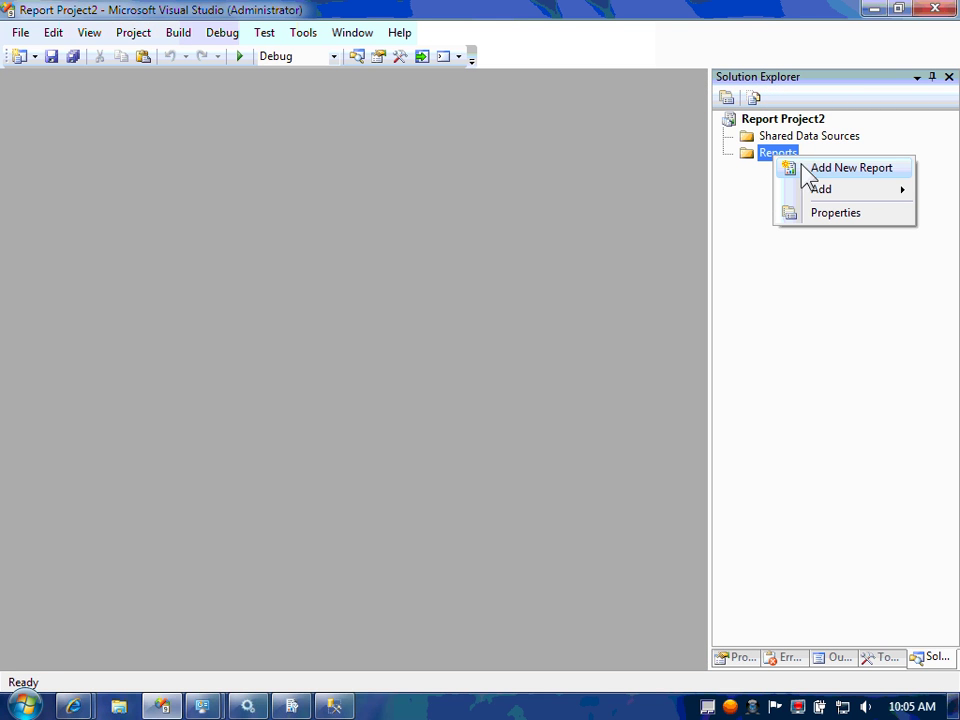
{"action": "left_click", "coordinate": [822, 170]}
{"action": "left_click", "coordinate": [553, 612]}
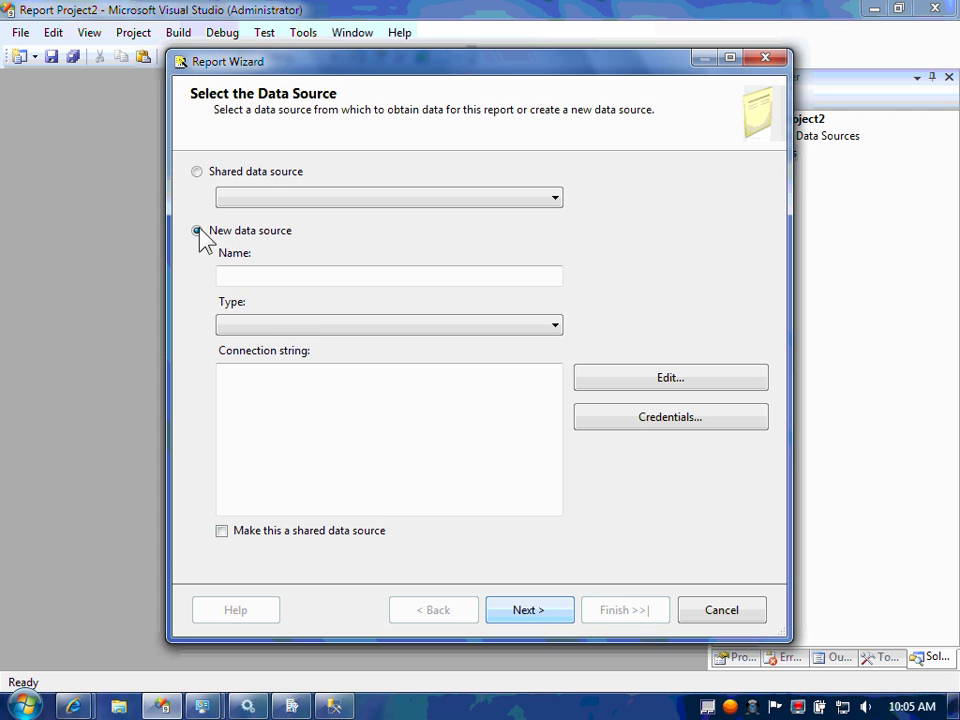
- Create a new data source connecting to Northwind on server '.', then proceed to query design
{"action": "left_click", "coordinate": [630, 387]}
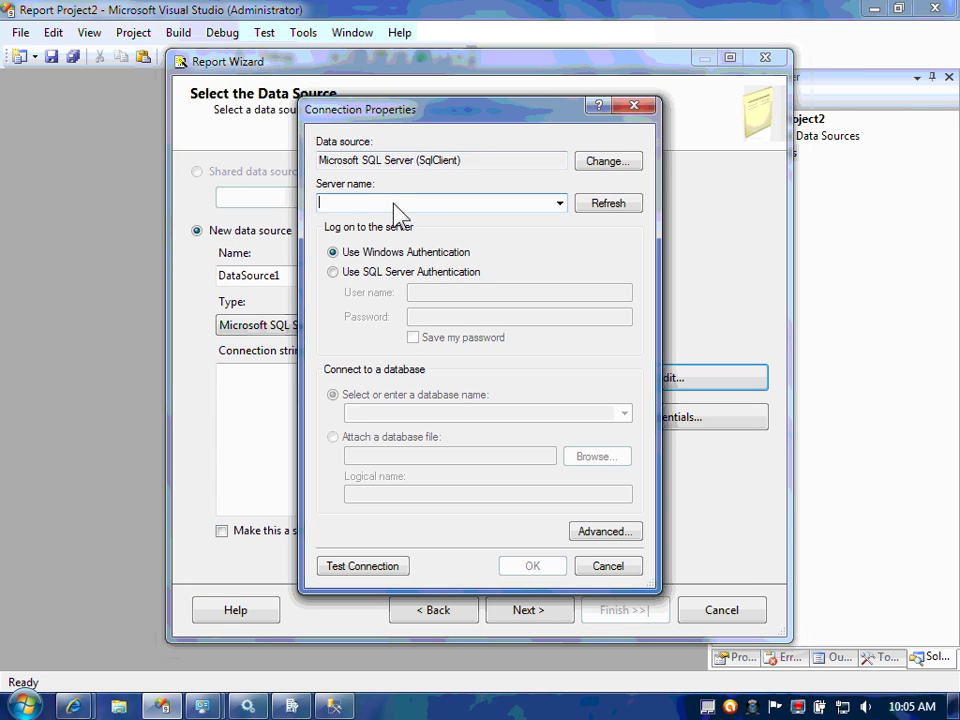
{"action": "type", "text": "."}
{"action": "left_click", "coordinate": [624, 413]}
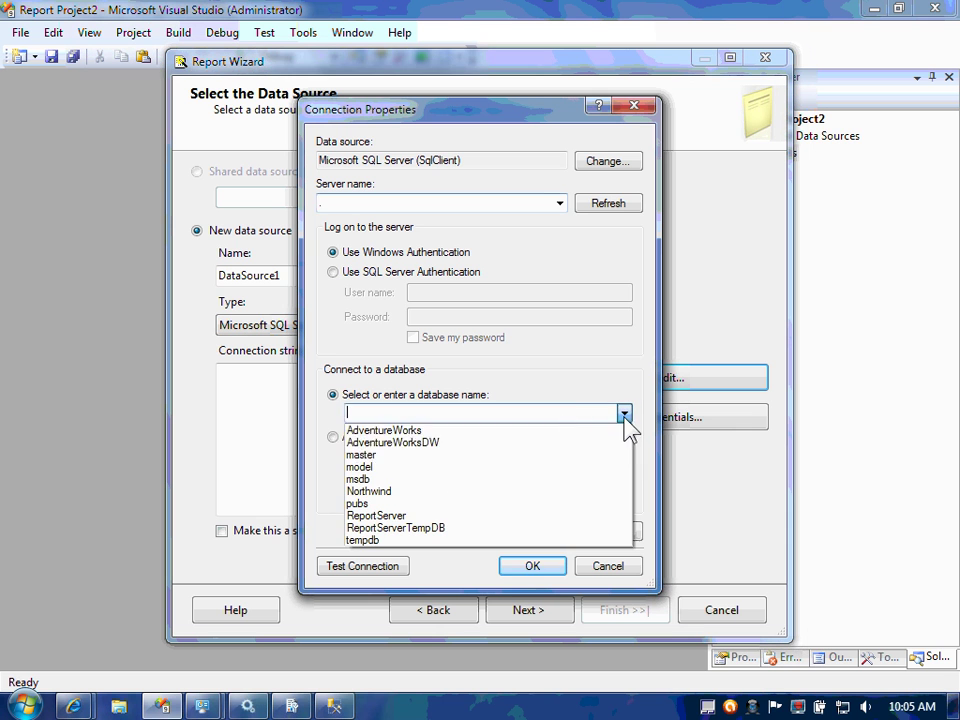
{"action": "left_click", "coordinate": [398, 491]}
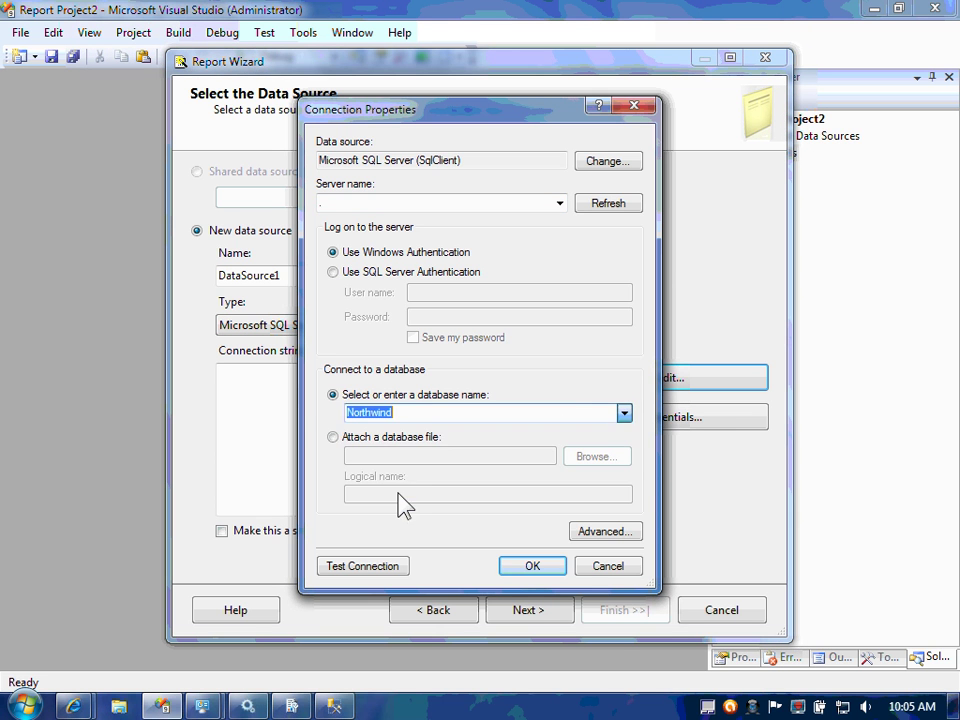
{"action": "left_click", "coordinate": [540, 572]}
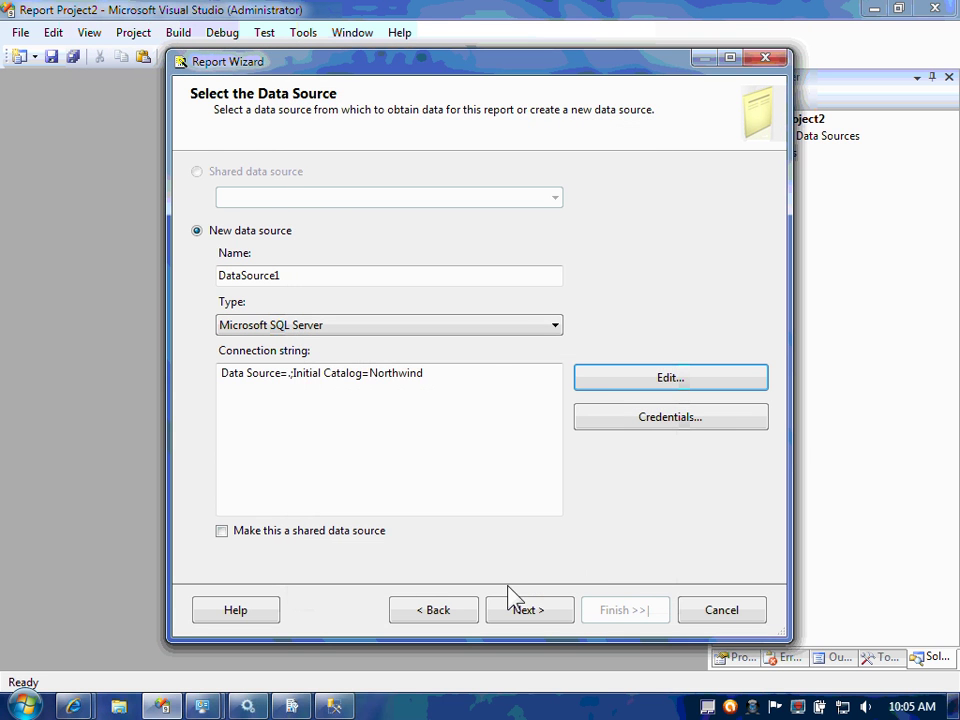
{"action": "left_click", "coordinate": [543, 615]}
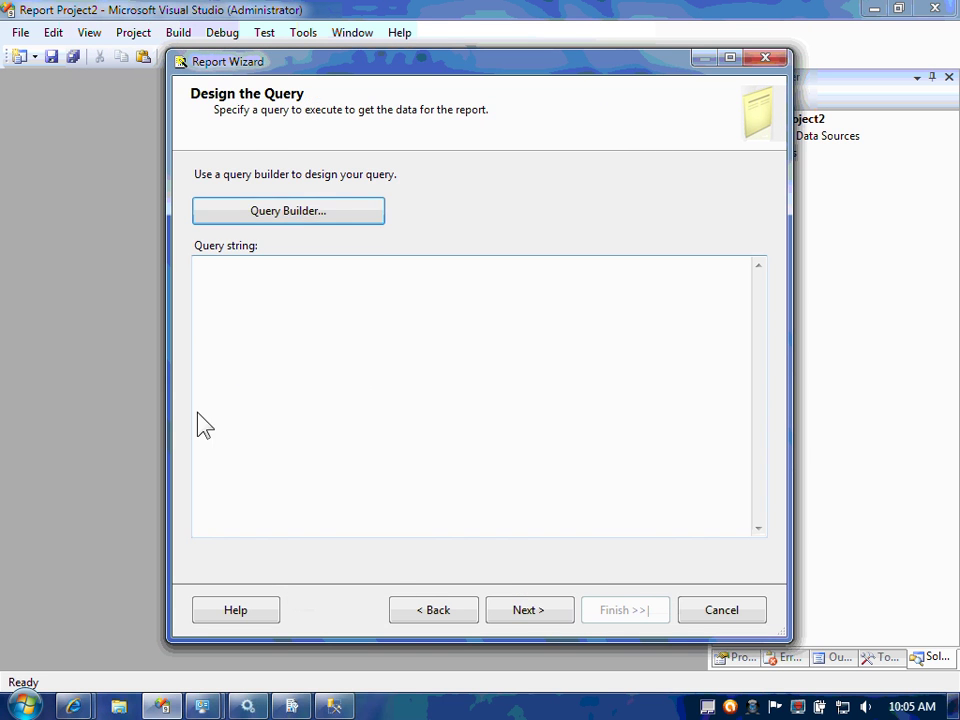
- Open the graphical Query Designer and add the Customers table to the diagram
{"action": "left_click", "coordinate": [304, 214]}
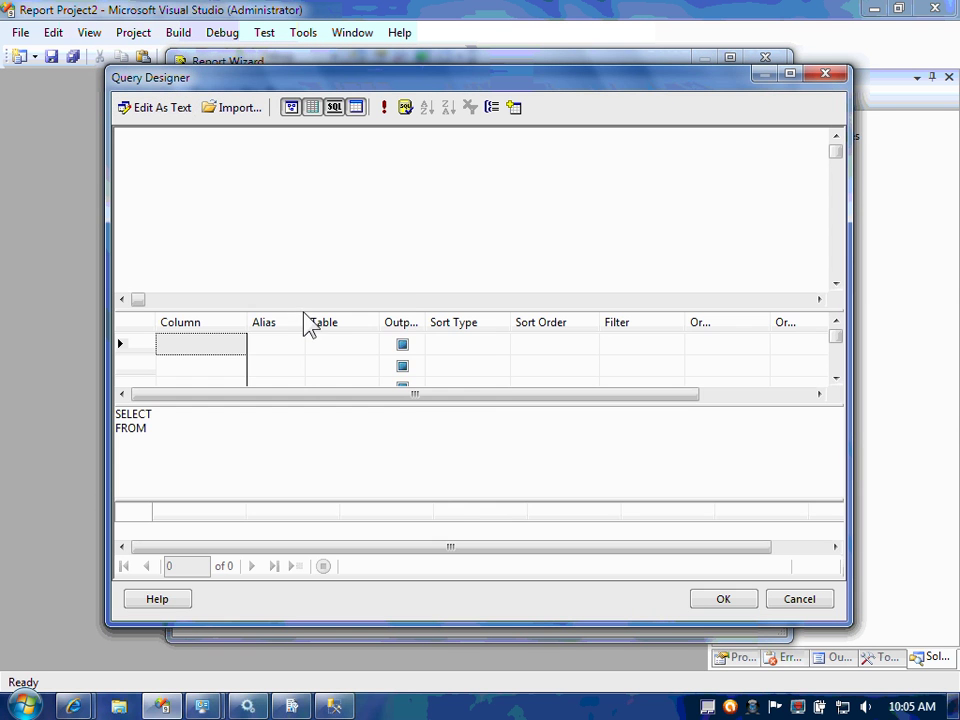
{"action": "right_click", "coordinate": [214, 163]}
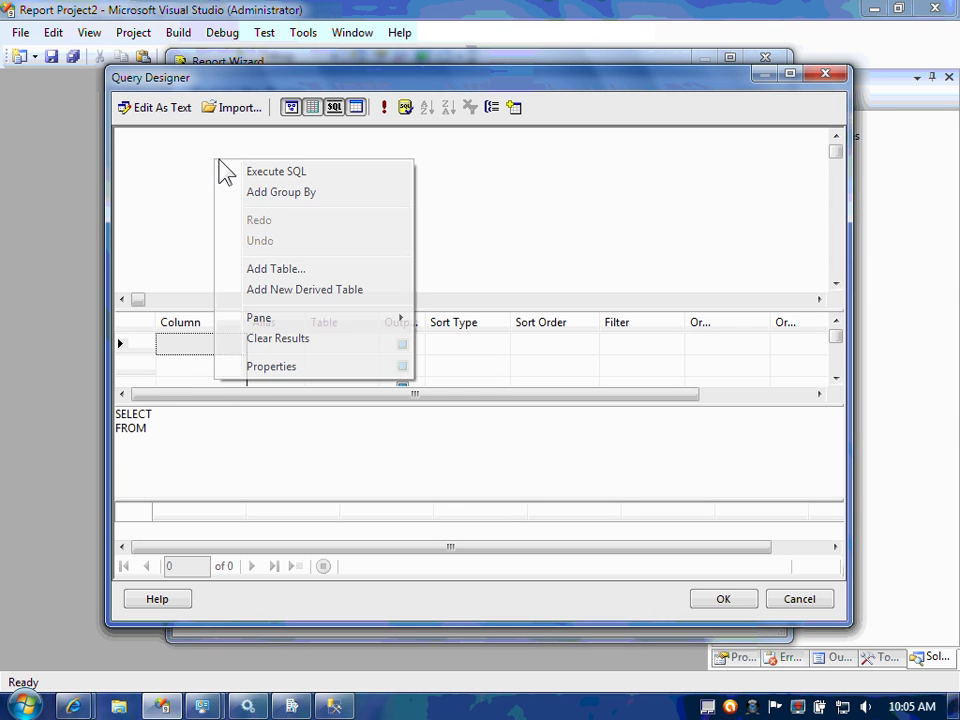
{"action": "left_click", "coordinate": [329, 270]}
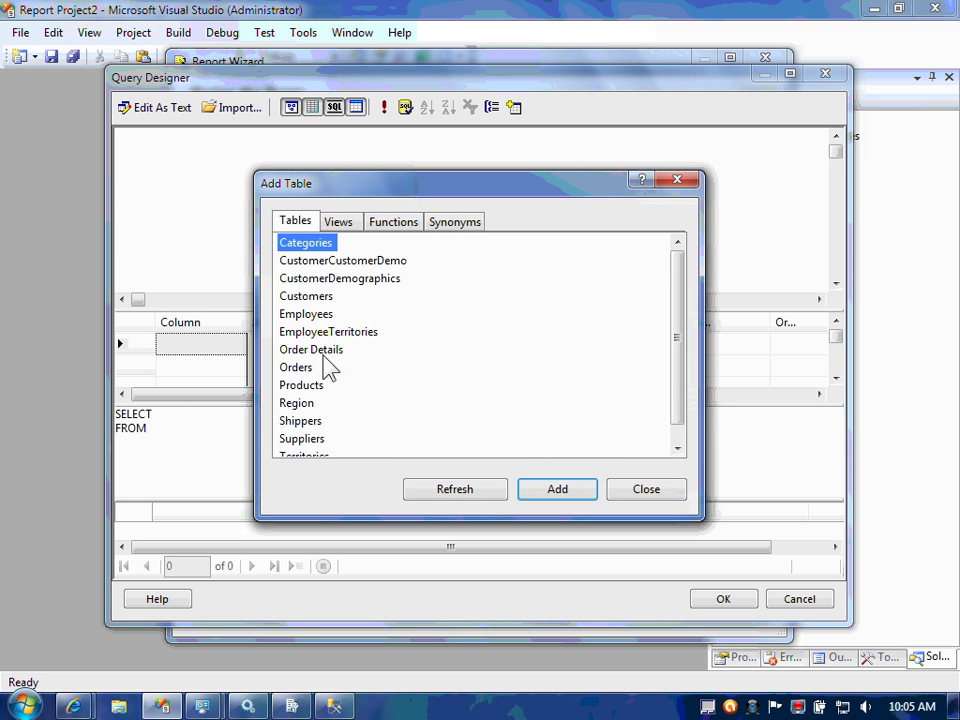
{"action": "left_click", "coordinate": [322, 297]}
{"action": "left_click", "coordinate": [557, 492]}
{"action": "left_click", "coordinate": [638, 492]}
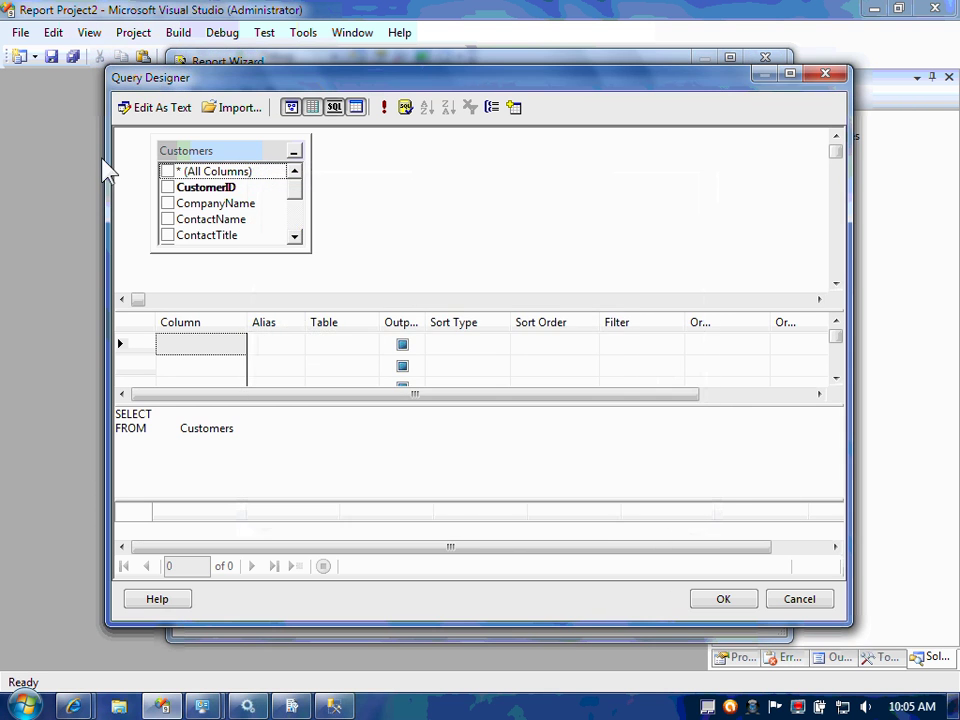
- Select the CustomerID and CompanyName columns as query output and accept the query
{"action": "left_click", "coordinate": [167, 203]}
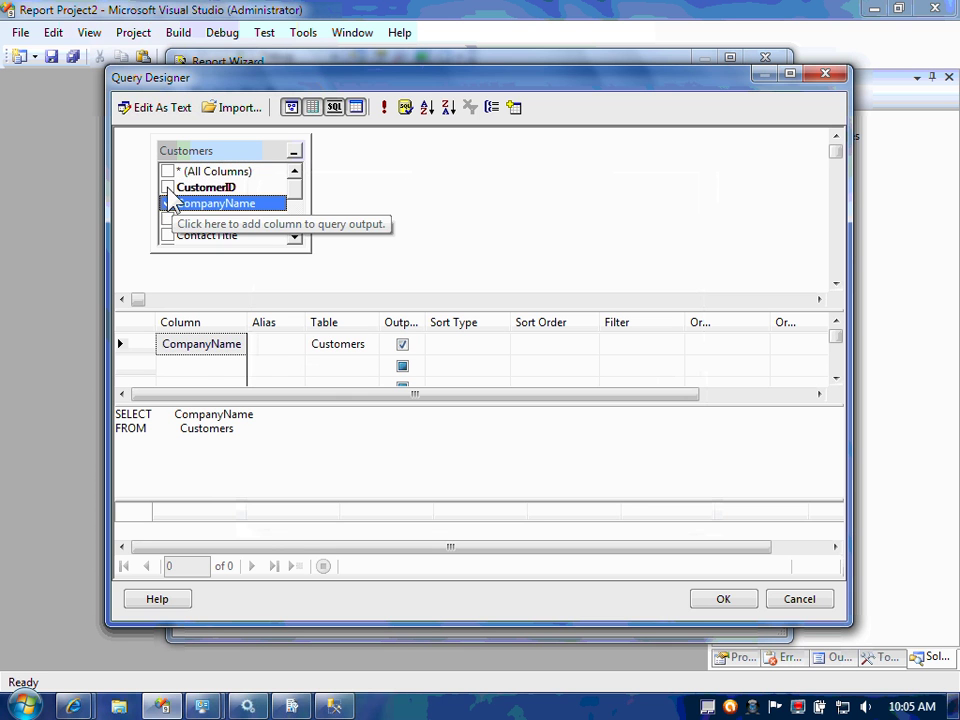
{"action": "left_click", "coordinate": [167, 203]}
{"action": "left_click", "coordinate": [167, 187]}
{"action": "left_click", "coordinate": [167, 203]}
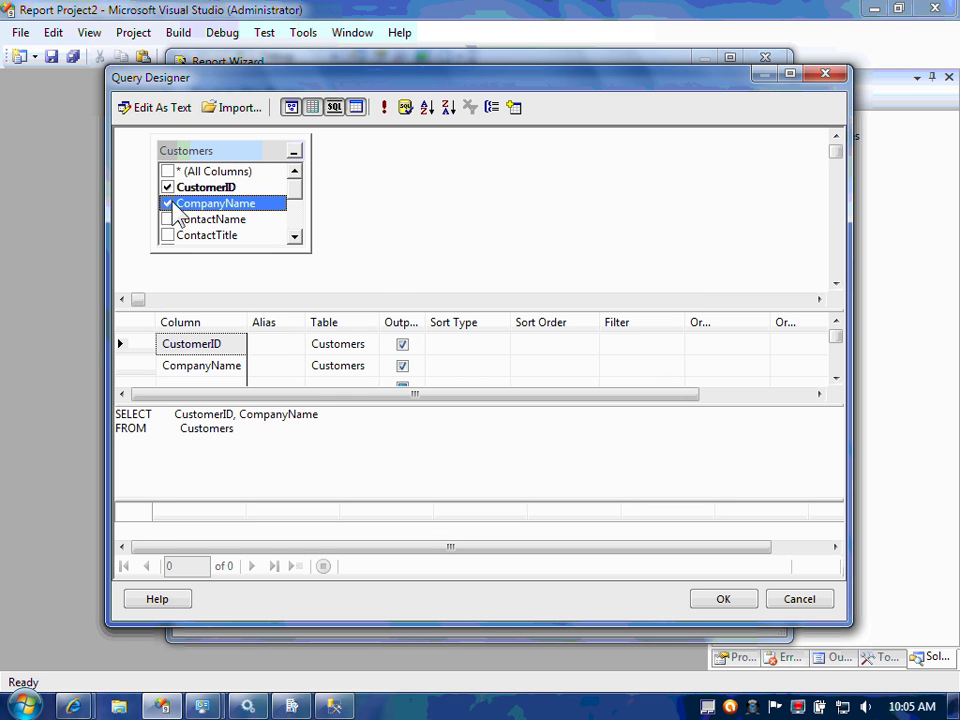
{"action": "left_click", "coordinate": [725, 601]}
- Finish the wizard as a Tabular report with CustomerID and CompanyName in Details, Slate style
{"action": "left_click", "coordinate": [528, 613]}
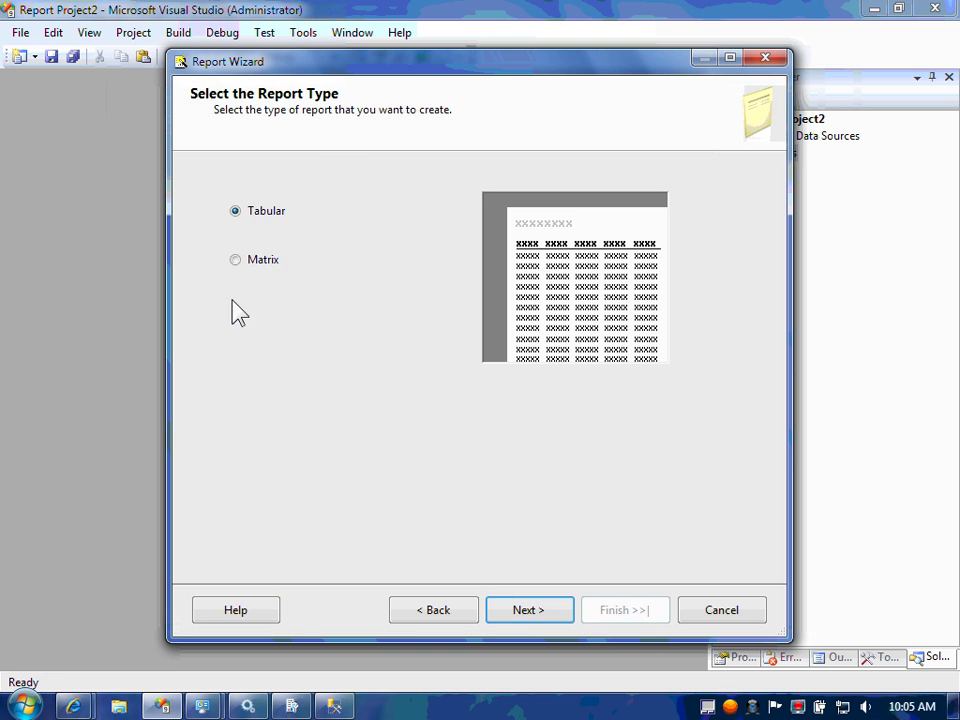
{"action": "left_click", "coordinate": [530, 612]}
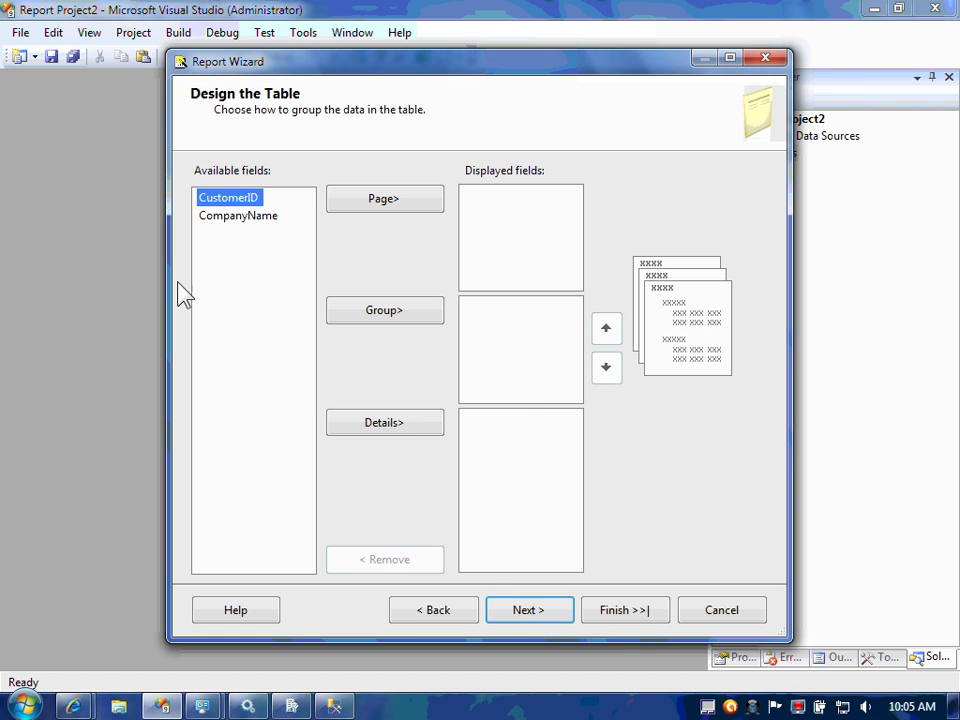
{"action": "left_click", "coordinate": [412, 428]}
{"action": "left_click", "coordinate": [412, 428]}
{"action": "left_click", "coordinate": [533, 616]}
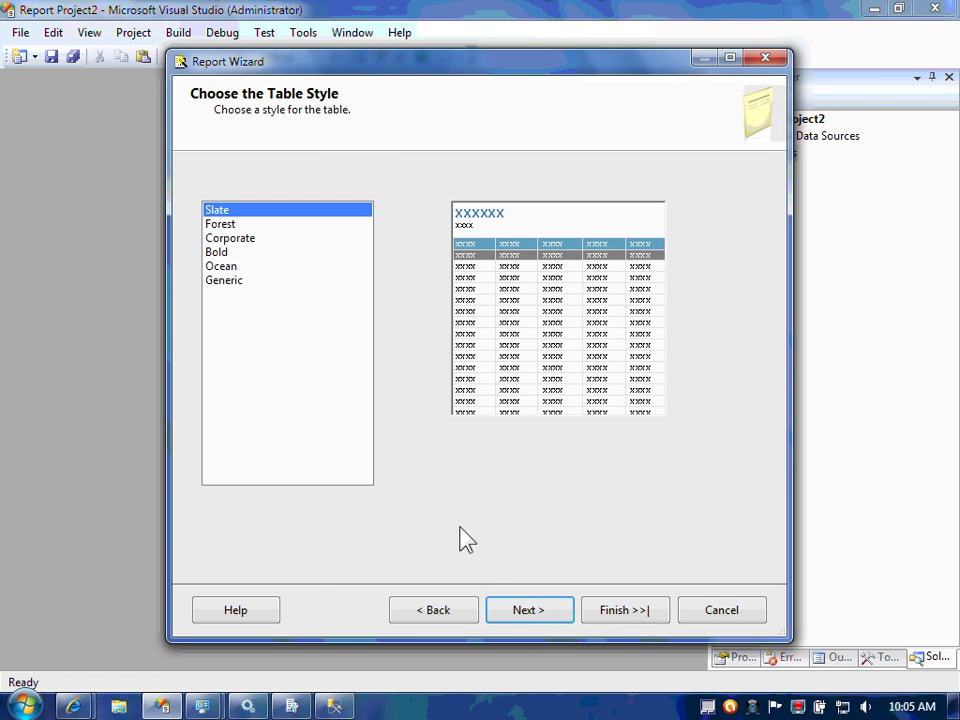
{"action": "left_click", "coordinate": [550, 612]}
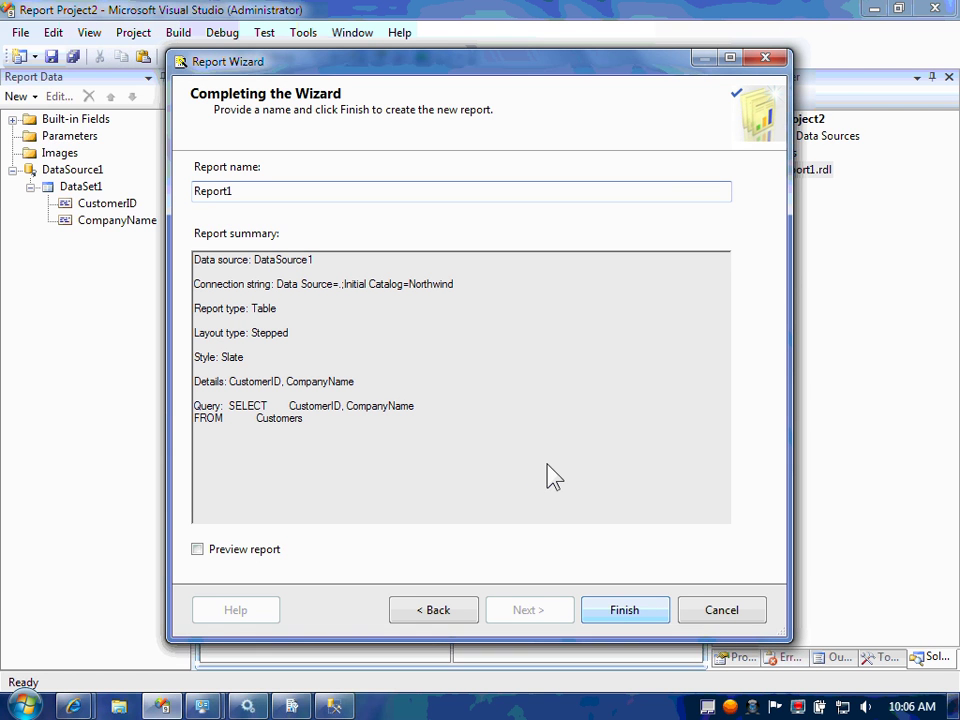
{"action": "key", "text": "Return"}
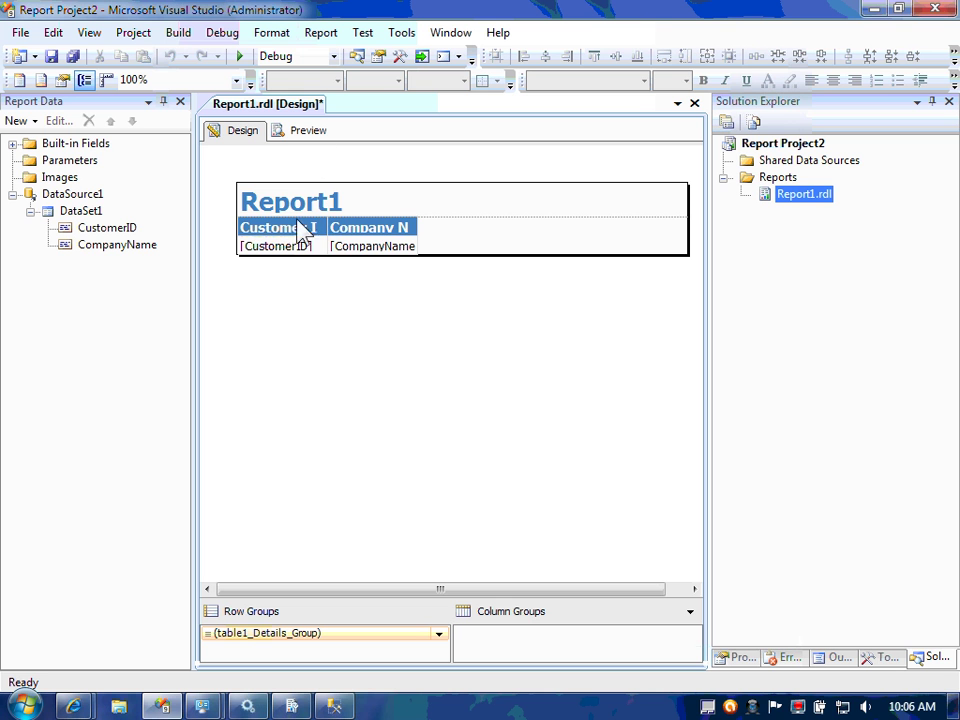
- Widen the Customer ID and Company Name columns to fit their headers, then preview the report
{"action": "left_click", "coordinate": [326, 224]}
{"action": "left_click_drag", "start_coordinate": [326, 224], "coordinate": [405, 216]}
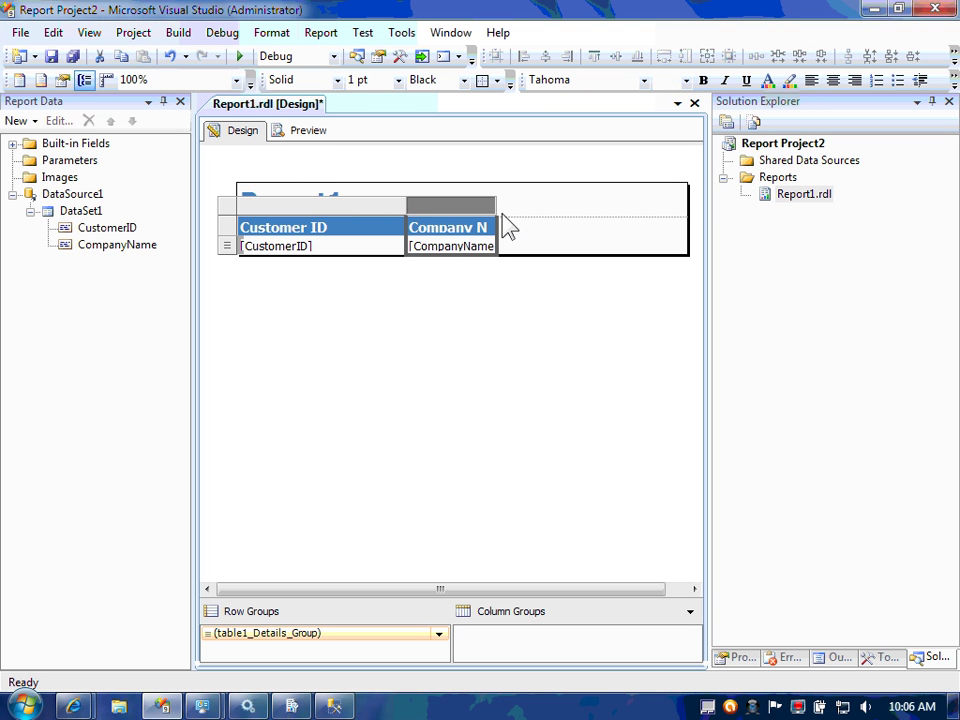
{"action": "left_click_drag", "start_coordinate": [499, 218], "coordinate": [566, 219]}
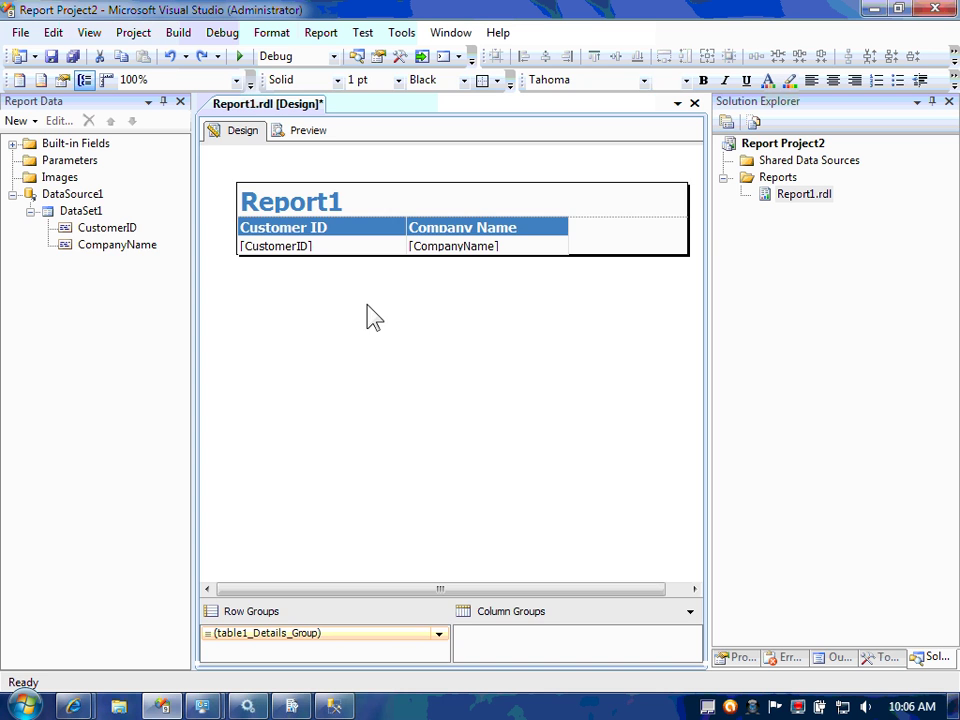
{"action": "left_click", "coordinate": [305, 132]}
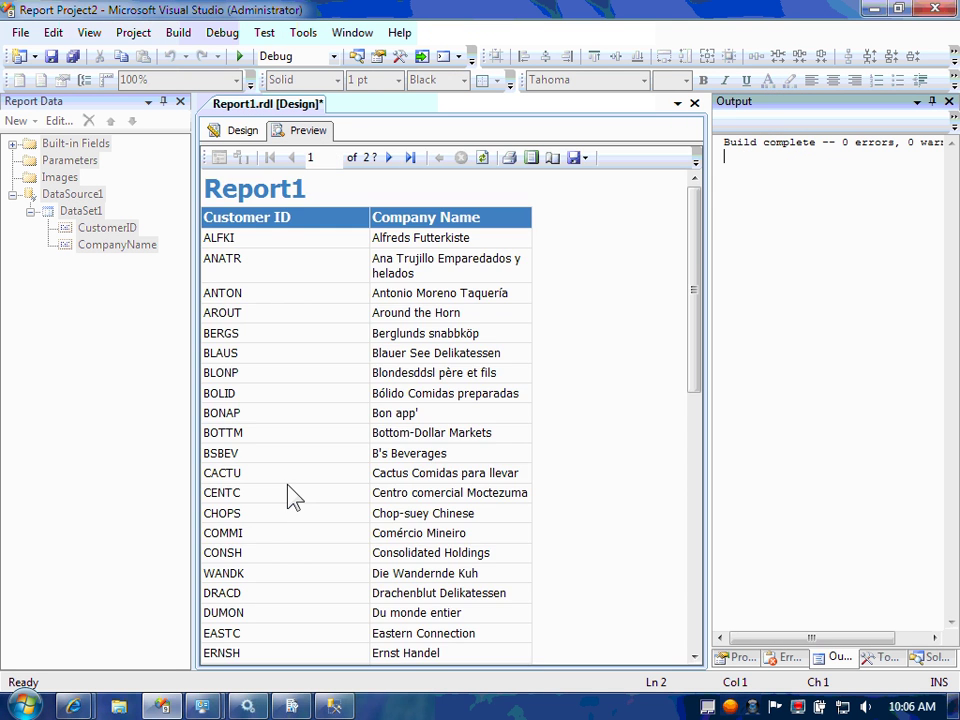
{"action": "left_click", "coordinate": [238, 132]}
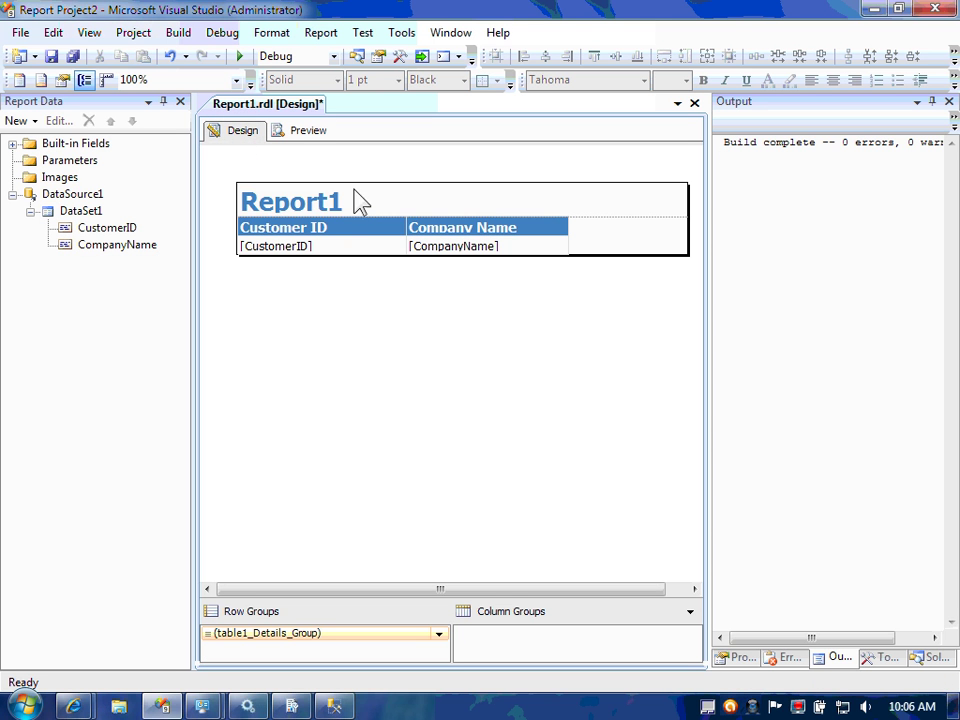
- Change the report title text to 'Customer List'
{"action": "left_click", "coordinate": [347, 205]}
{"action": "key", "text": "ctrl+a"}
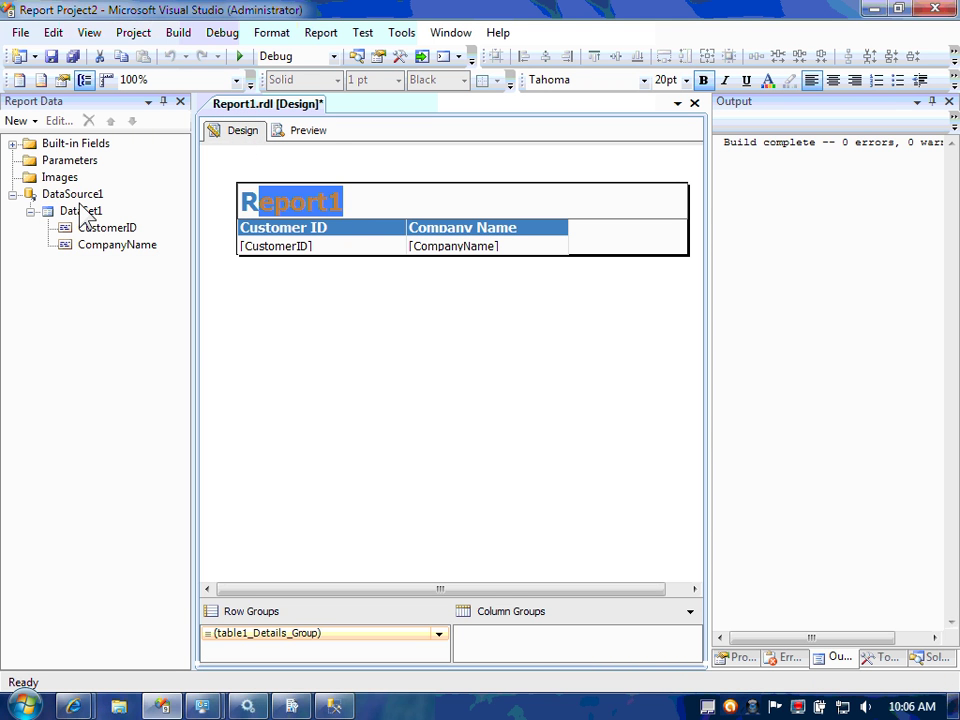
{"action": "type", "text": "Custo"}
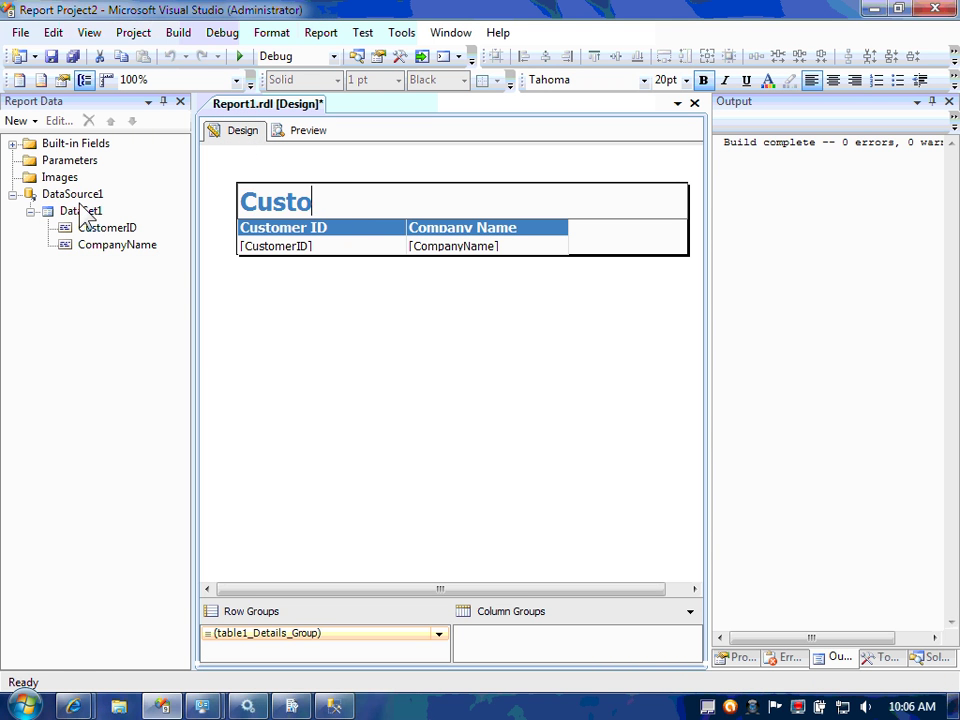
{"action": "type", "text": "mer List"}
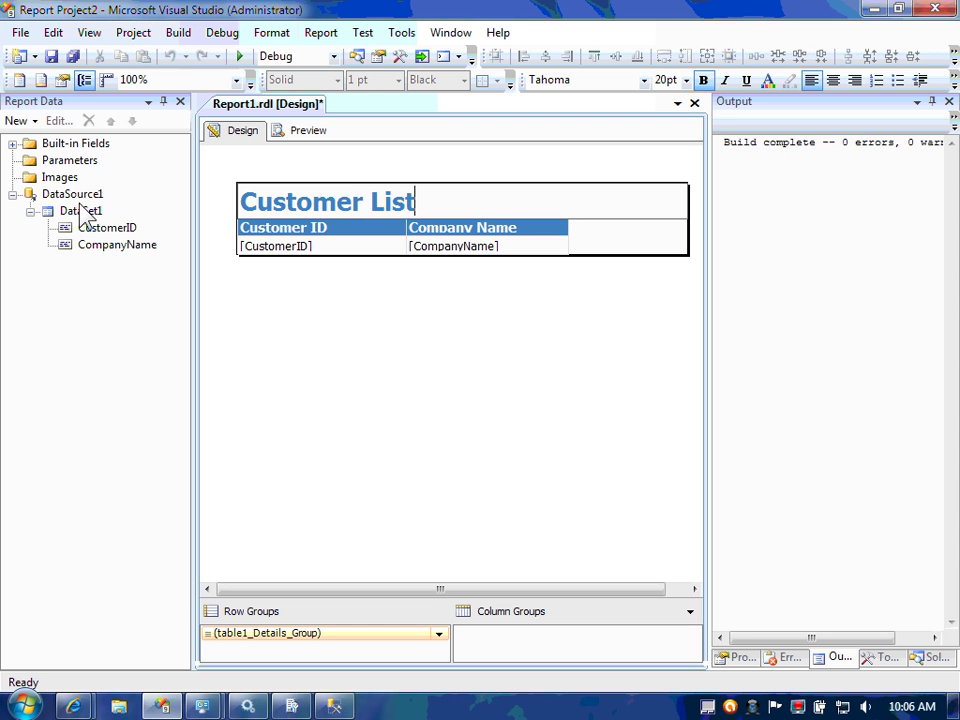
{"action": "left_click", "coordinate": [422, 348]}
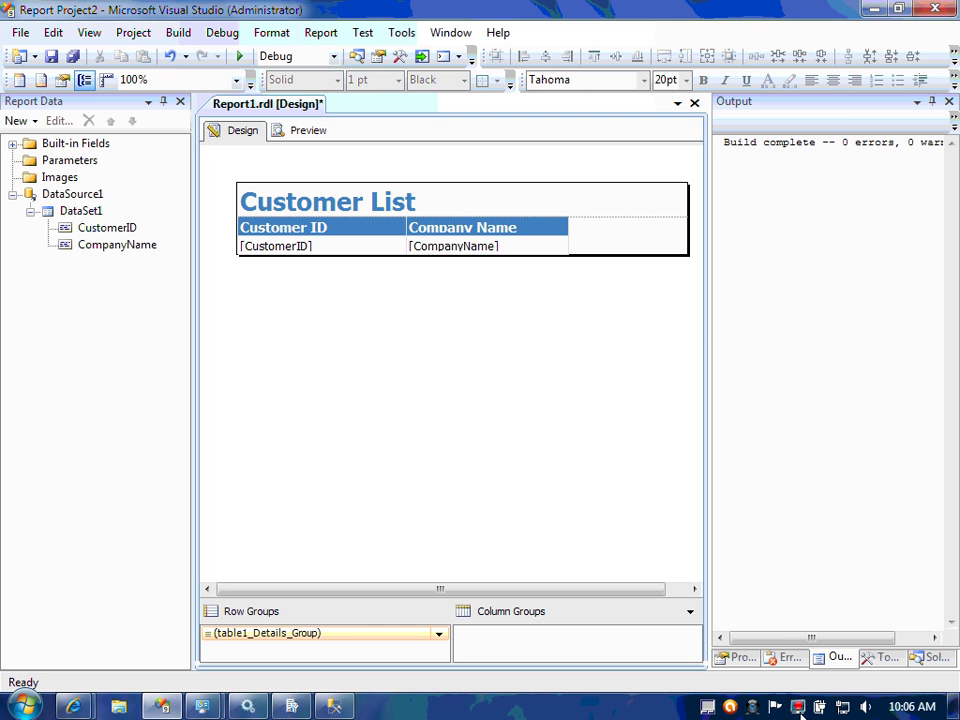
- Make the report body taller and move the table down below the title
{"action": "left_click", "coordinate": [884, 656]}
{"action": "left_click", "coordinate": [789, 157]}
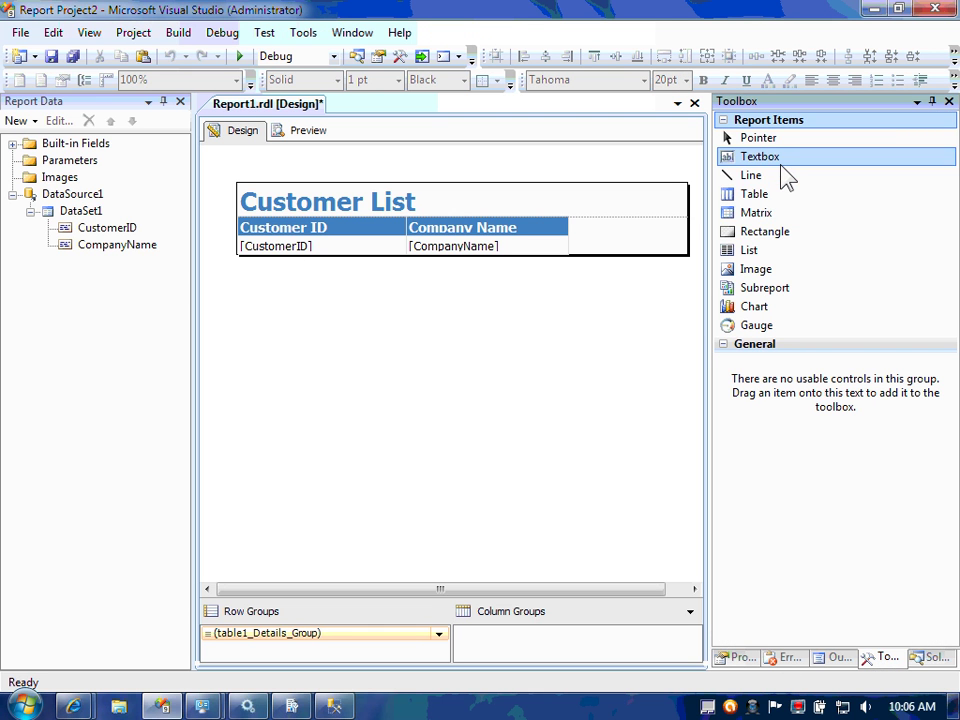
{"action": "left_click", "coordinate": [440, 206]}
{"action": "left_click", "coordinate": [618, 254]}
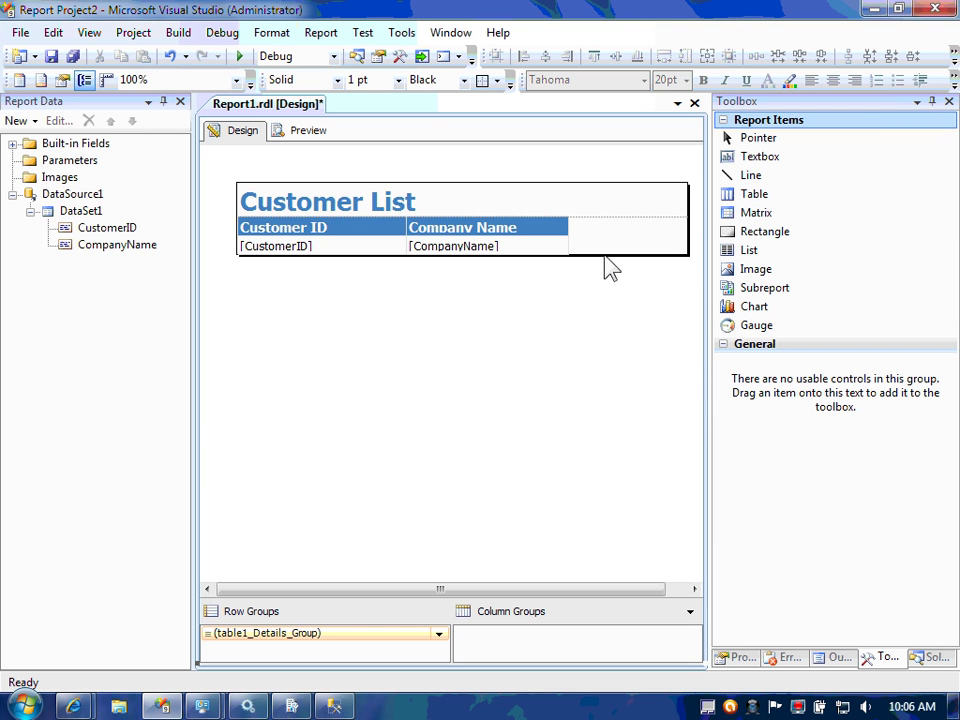
{"action": "left_click_drag", "start_coordinate": [608, 256], "coordinate": [580, 365]}
{"action": "left_click_drag", "start_coordinate": [545, 275], "coordinate": [226, 202]}
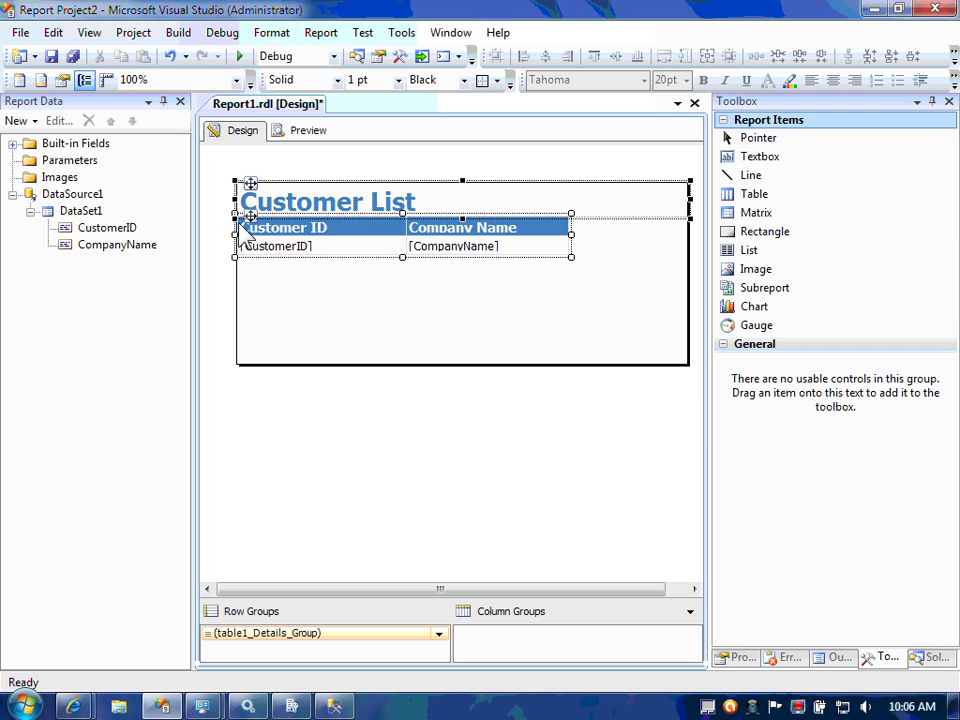
{"action": "left_click", "coordinate": [272, 229]}
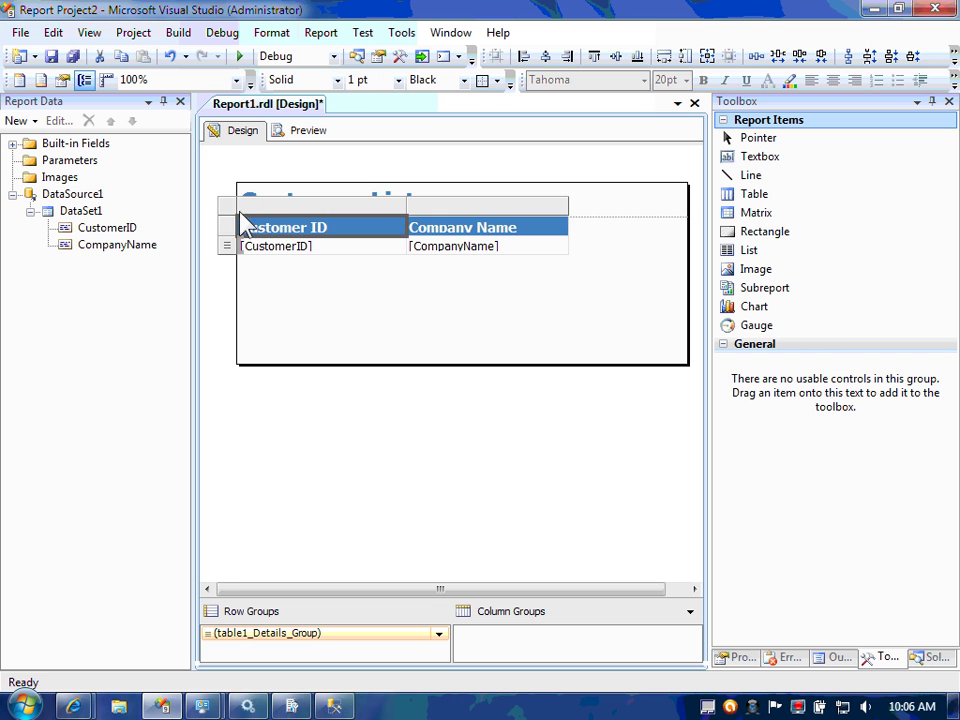
{"action": "left_click", "coordinate": [236, 216]}
{"action": "mouse_move", "coordinate": [242, 223]}
{"action": "left_mouse_down"}
{"action": "mouse_move", "coordinate": [245, 255]}
{"action": "mouse_move", "coordinate": [242, 240]}
{"action": "mouse_move", "coordinate": [643, 247]}
{"action": "mouse_move", "coordinate": [686, 230]}
{"action": "left_mouse_up"}
- Draw a horizontal line beneath the title and preview the updated report
{"action": "left_click", "coordinate": [750, 176]}
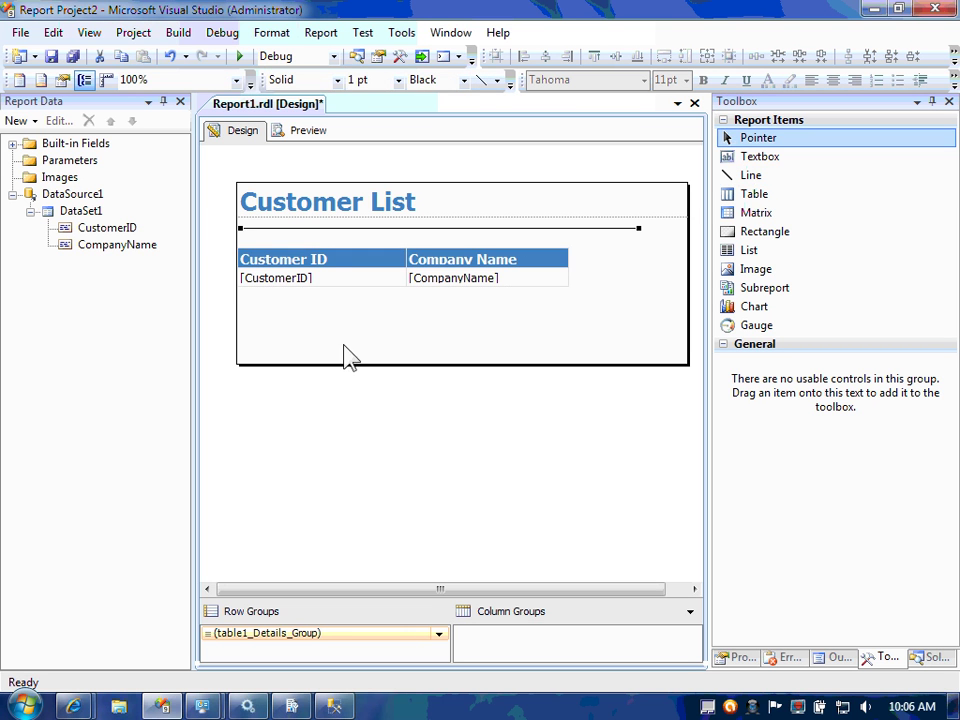
{"action": "left_click", "coordinate": [300, 133]}
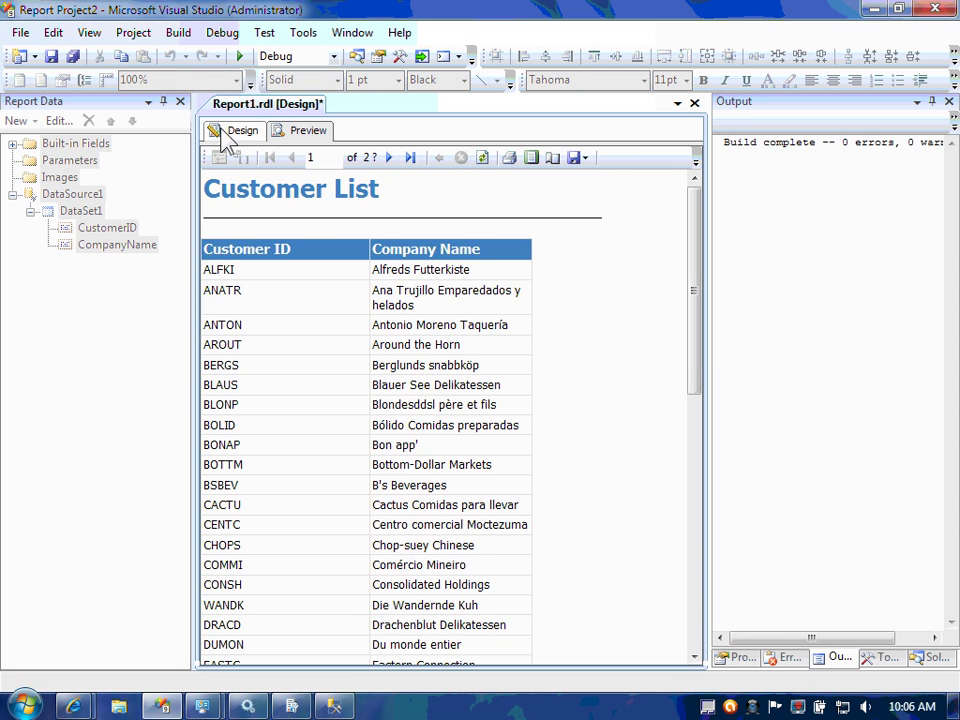
{"action": "left_click", "coordinate": [232, 131]}
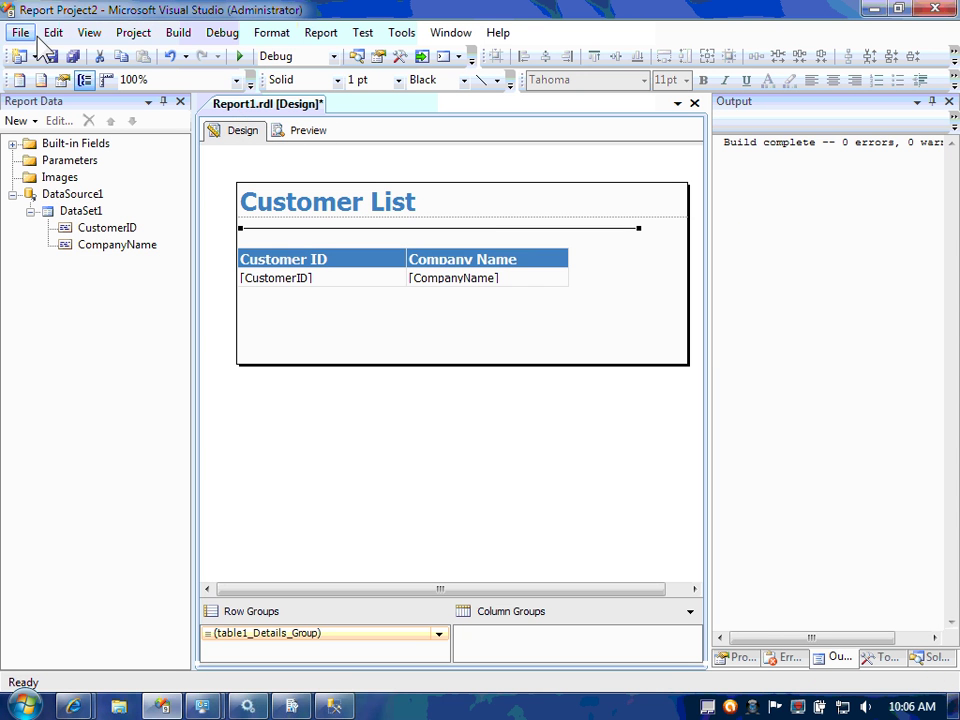
- Save all, copy Report1.rdl's full path, and bring the Report Manager browser forward
{"action": "left_click", "coordinate": [72, 57]}
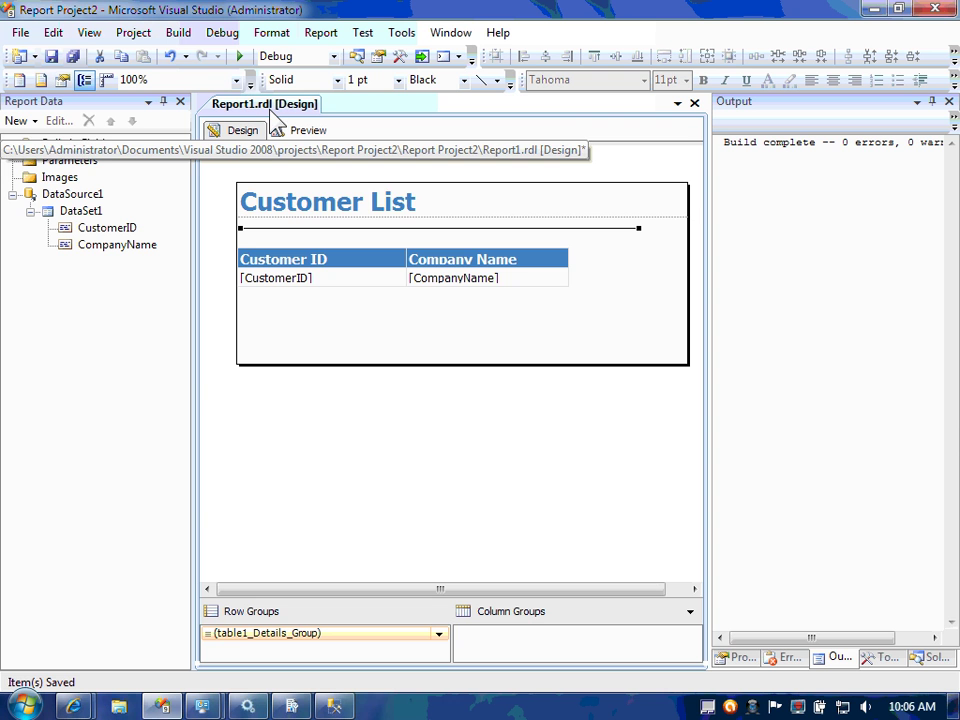
{"action": "right_click", "coordinate": [276, 112]}
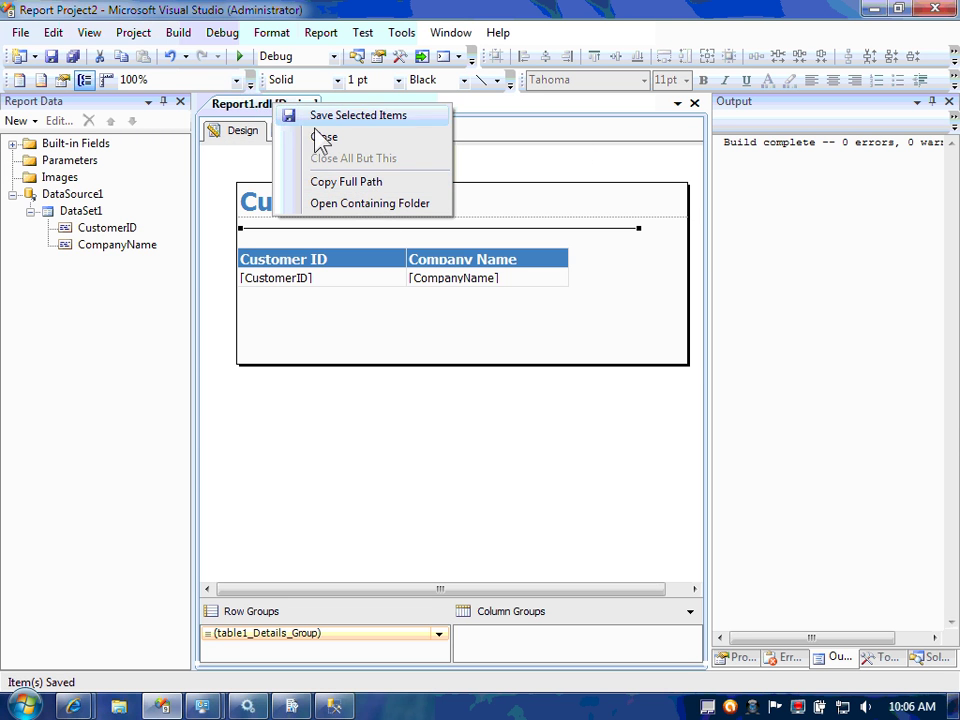
{"action": "left_click", "coordinate": [370, 186]}
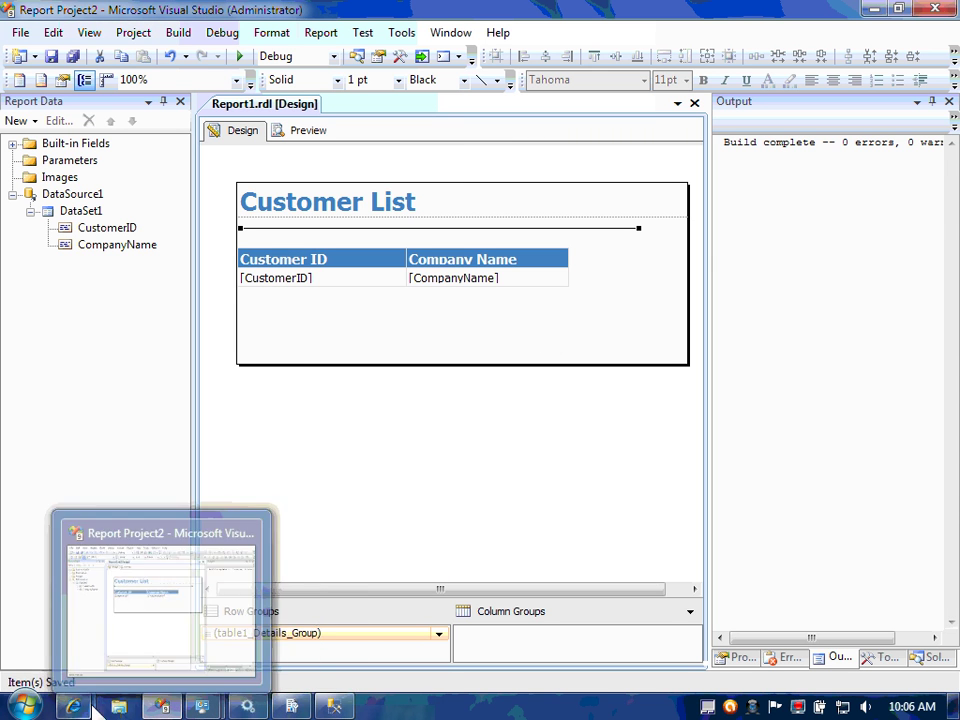
{"action": "mouse_move", "coordinate": [73, 707]}
{"action": "left_click", "coordinate": [75, 653]}
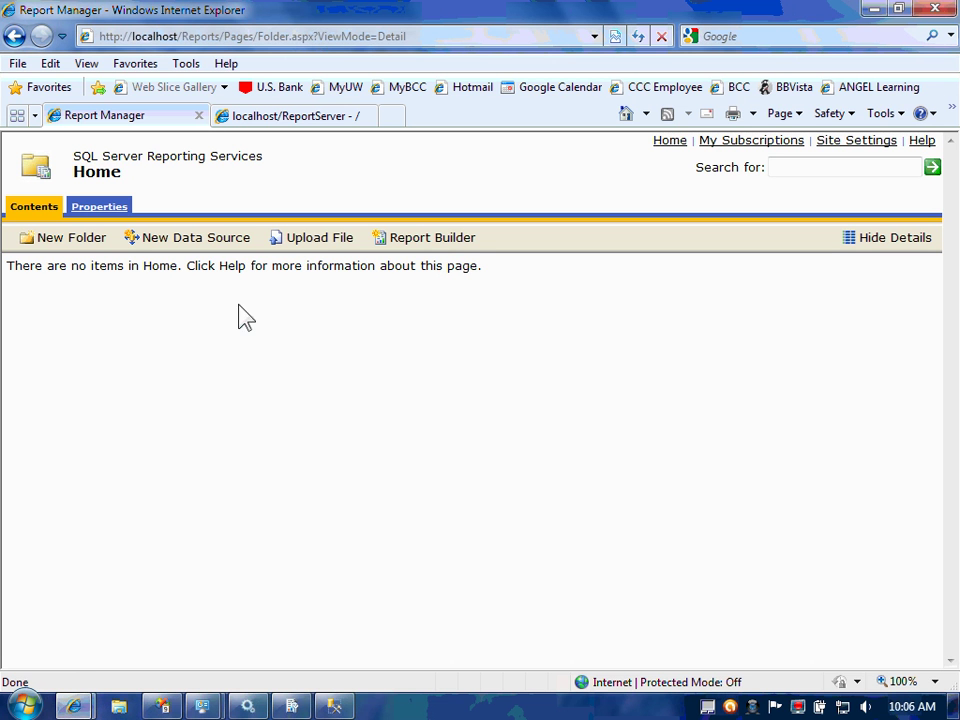
- Upload Report1.rdl into the Home folder using the pasted file path
{"action": "left_click", "coordinate": [320, 244]}
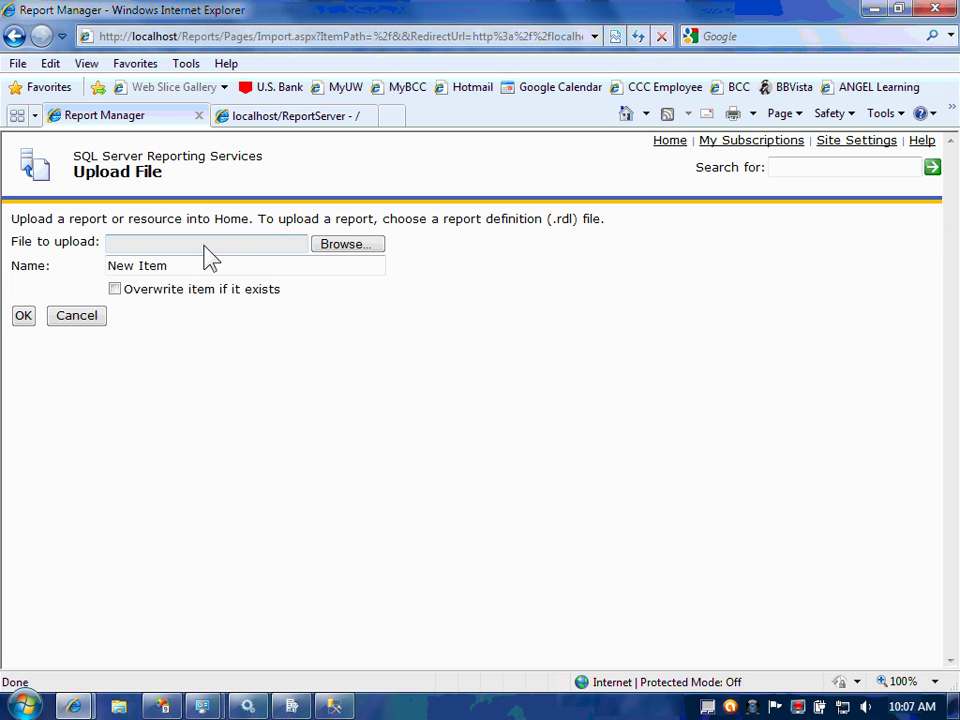
{"action": "left_click", "coordinate": [350, 247]}
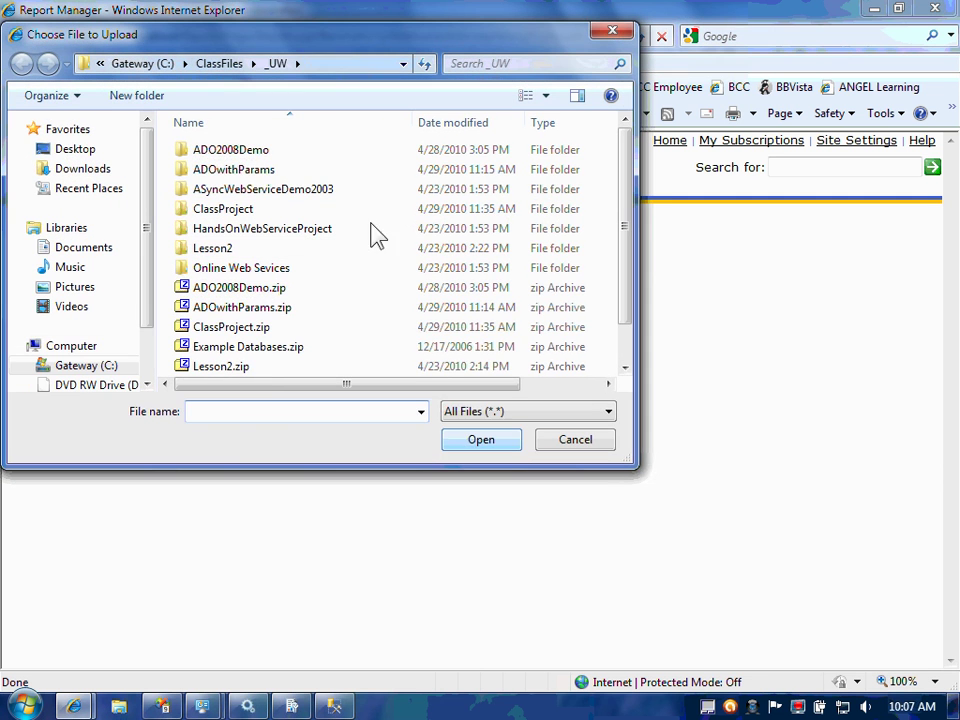
{"action": "right_click", "coordinate": [231, 421]}
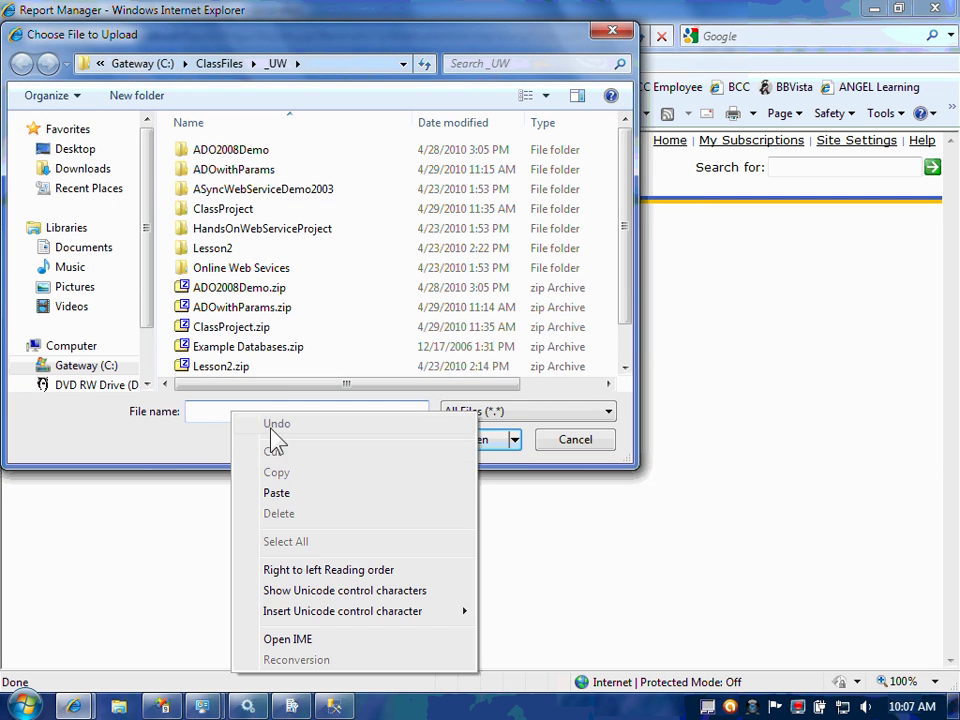
{"action": "left_click", "coordinate": [277, 493]}
{"action": "left_click", "coordinate": [484, 443]}
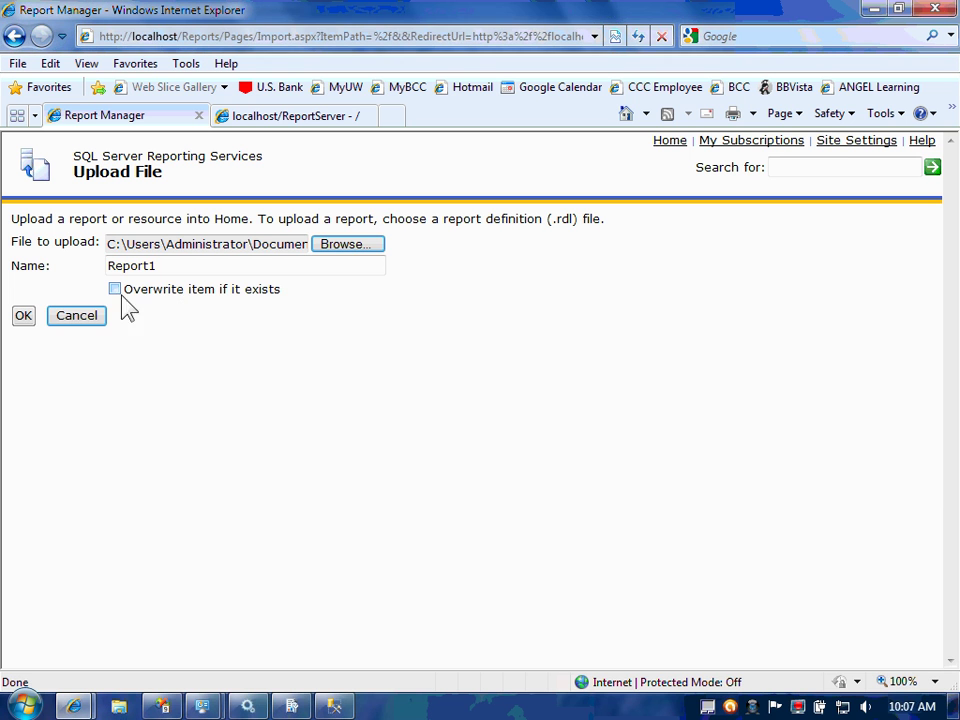
{"action": "left_click", "coordinate": [20, 320]}
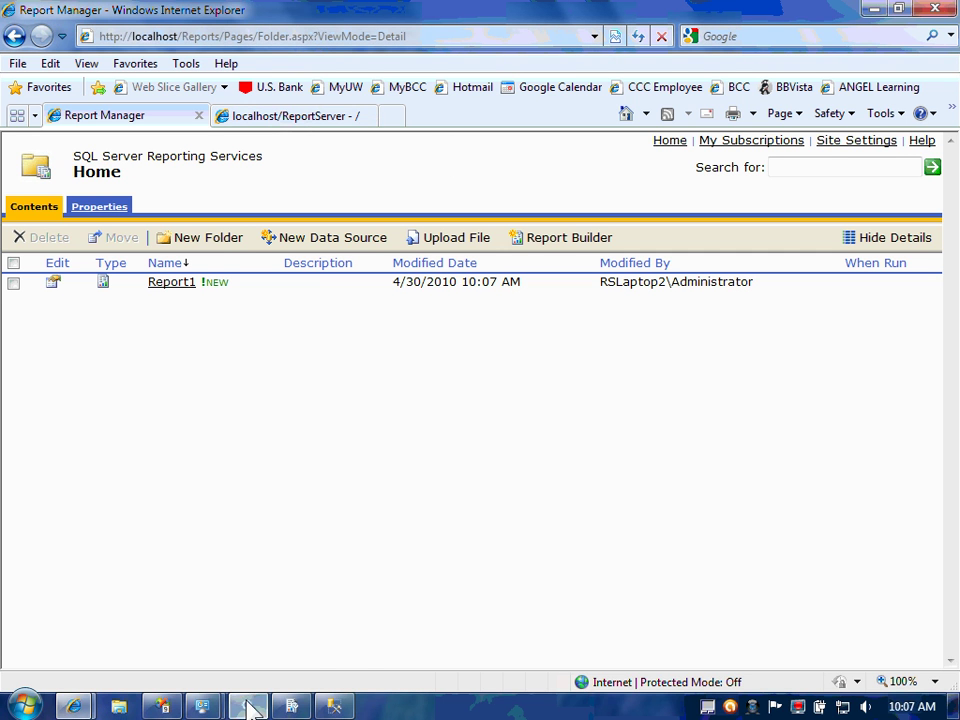
{"action": "mouse_move", "coordinate": [250, 708]}
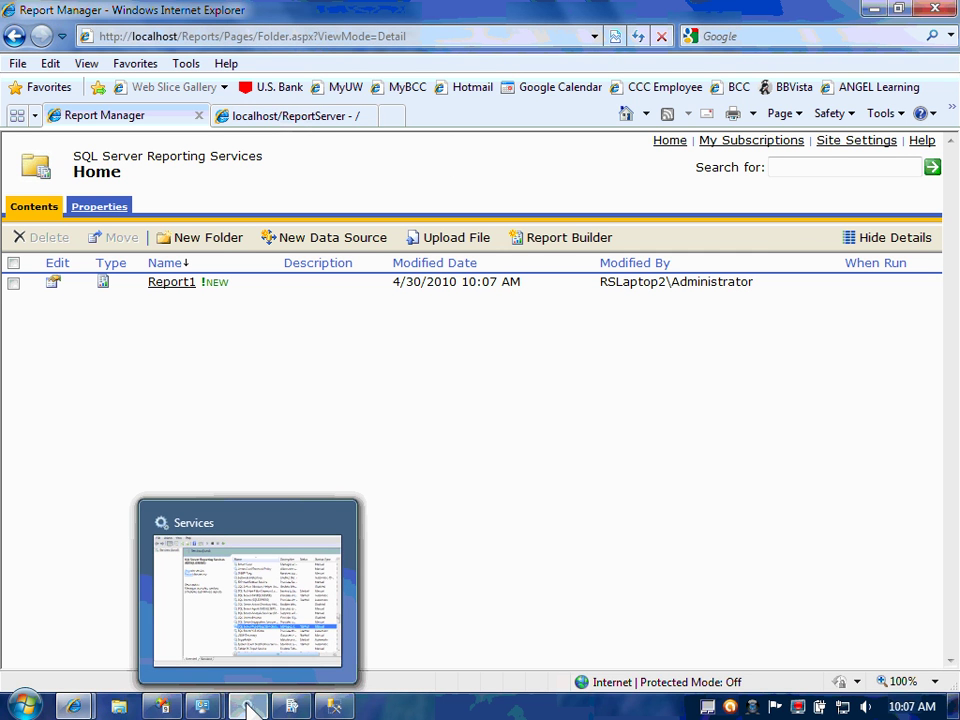
- Rerun the dbo.Catalog query and select the Path and Name of the new /Report1 row
{"action": "left_click", "coordinate": [250, 708]}
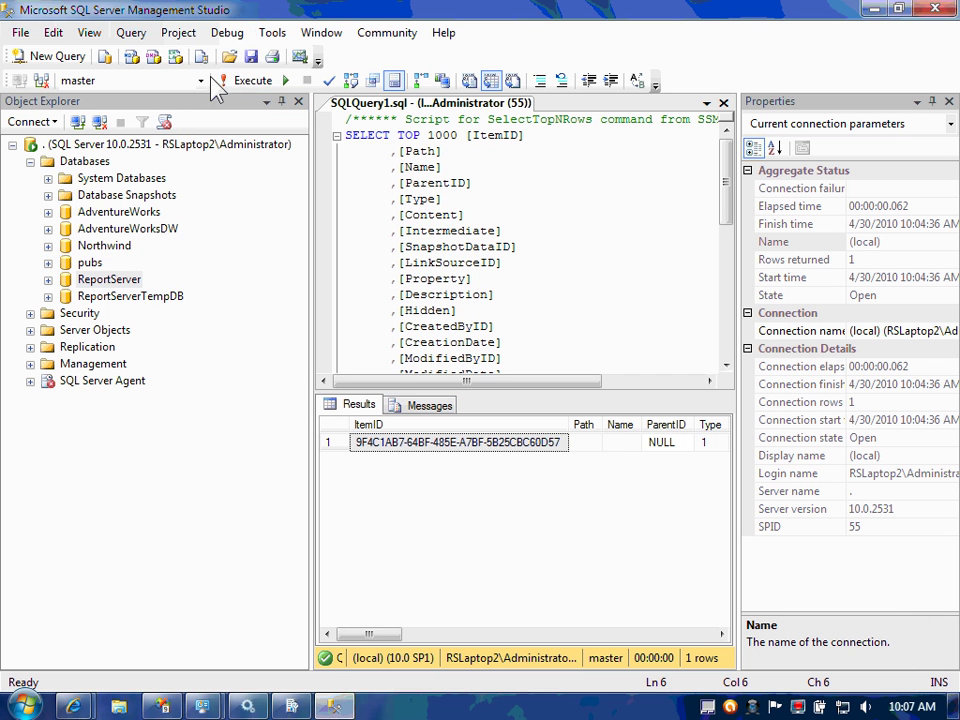
{"action": "left_click", "coordinate": [226, 80]}
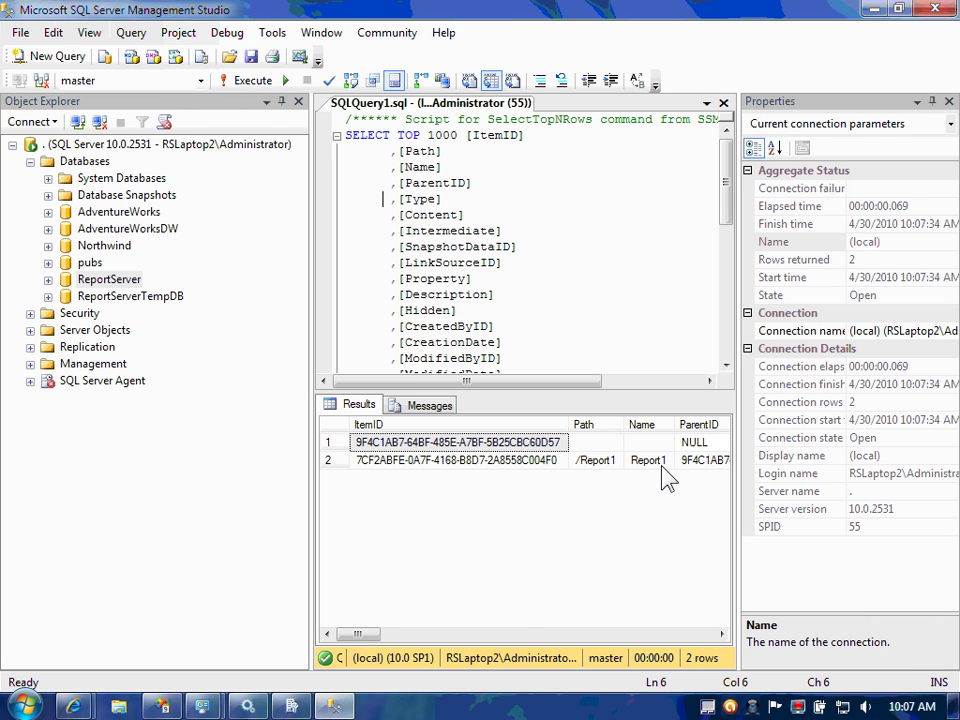
{"action": "left_click_drag", "start_coordinate": [650, 461], "coordinate": [604, 464]}
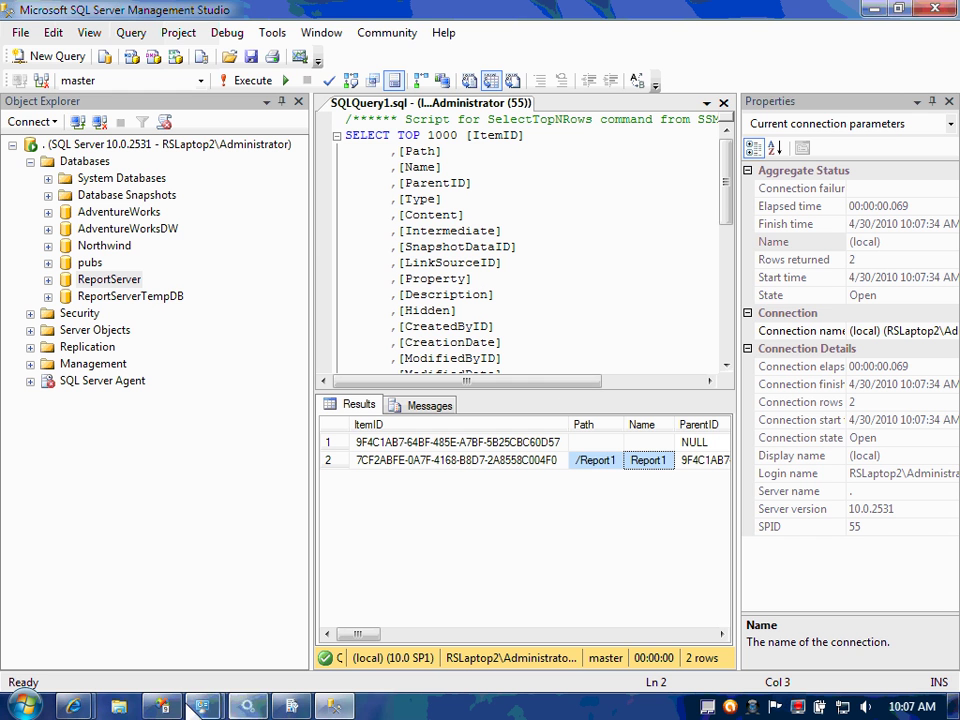
- Open Report1 in the Report Manager browser window to render the Customer List
{"action": "mouse_move", "coordinate": [73, 706]}
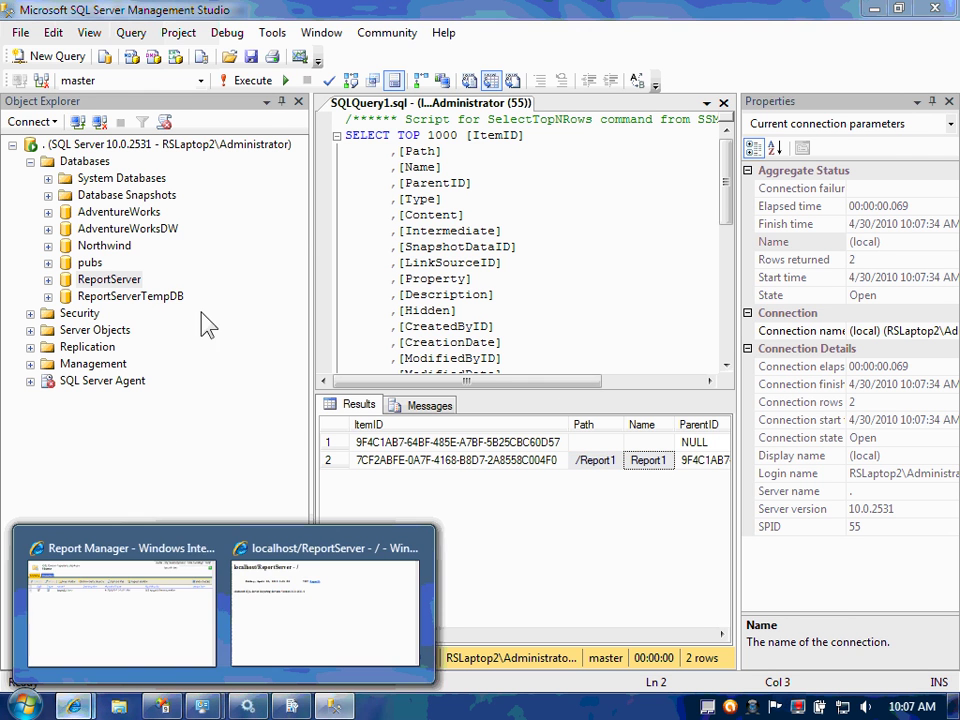
{"action": "left_click", "coordinate": [121, 630]}
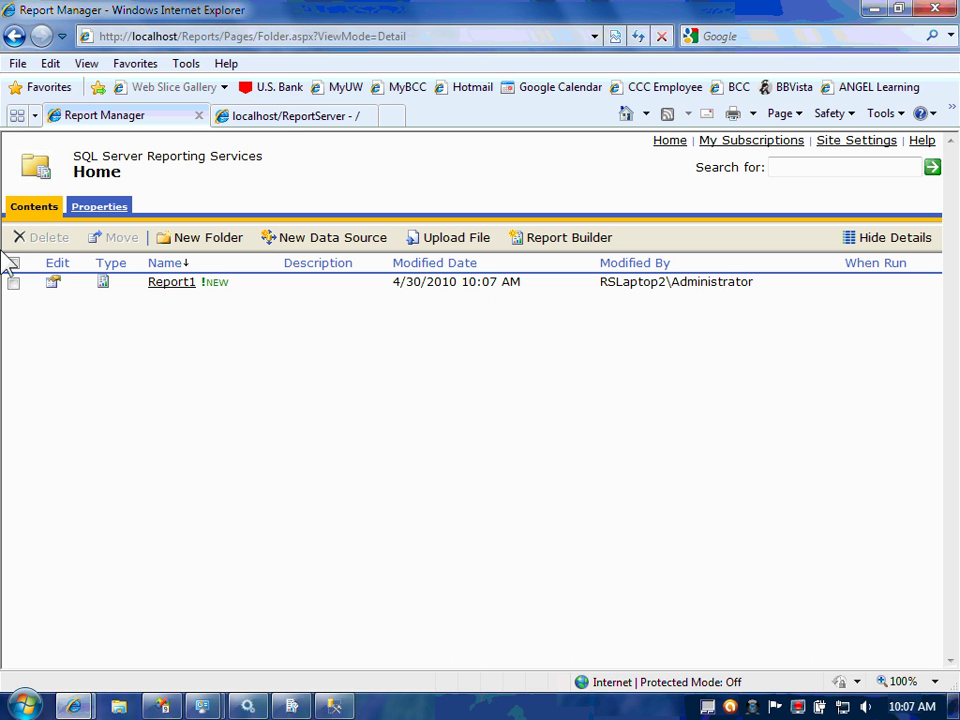
{"action": "left_click", "coordinate": [171, 284]}
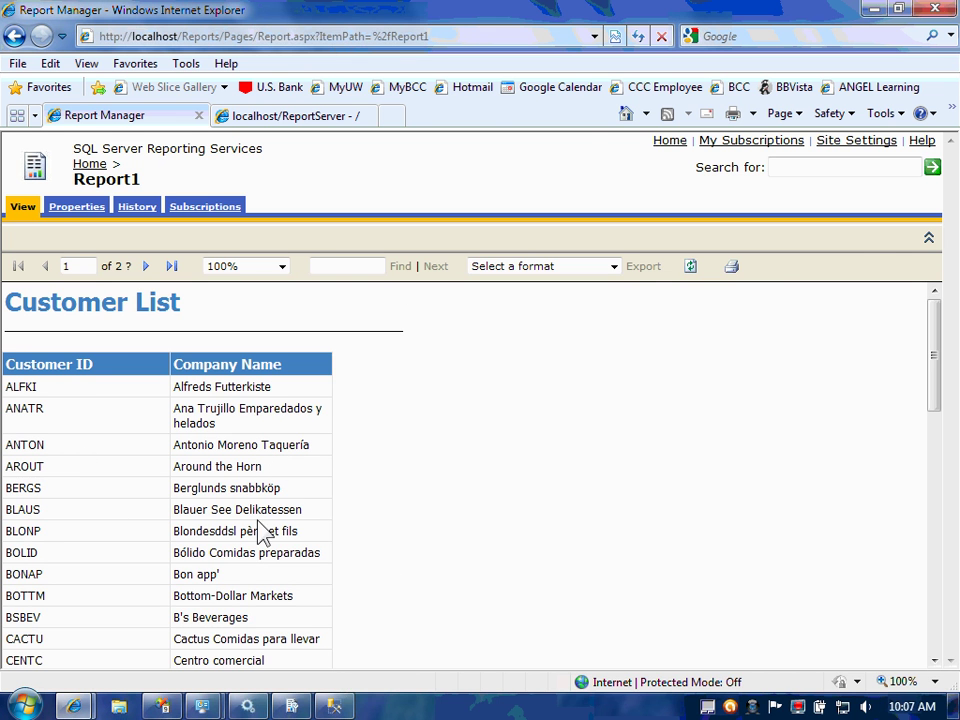
- Go back to the catalog query results, then bring the Services window forward
{"action": "left_click", "coordinate": [333, 705]}
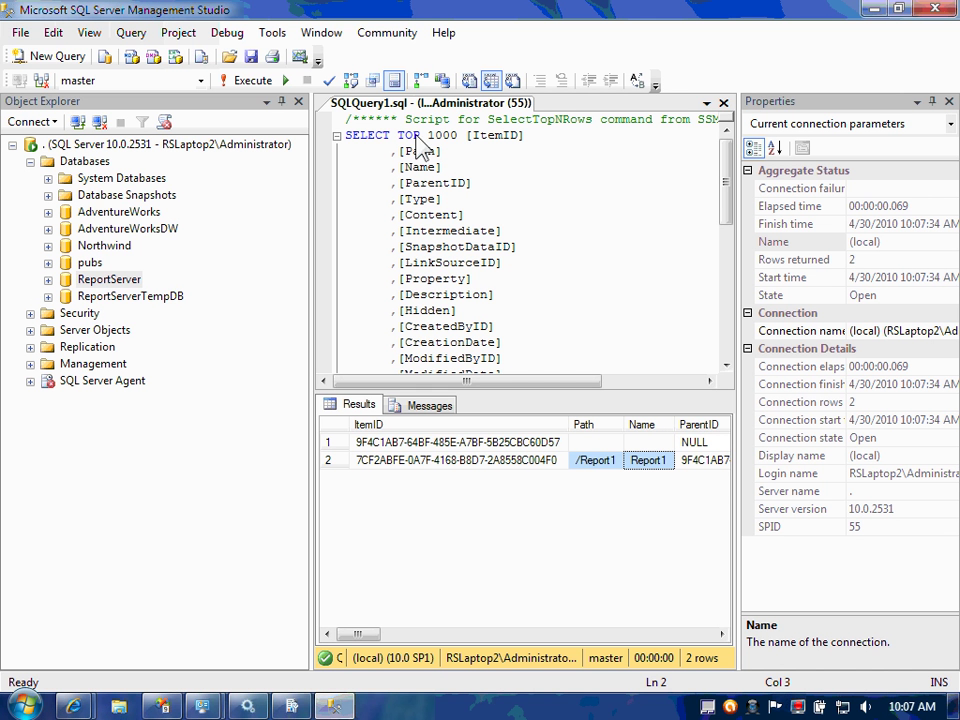
{"action": "left_click_drag", "start_coordinate": [357, 634], "coordinate": [248, 482]}
{"action": "left_click", "coordinate": [247, 708]}
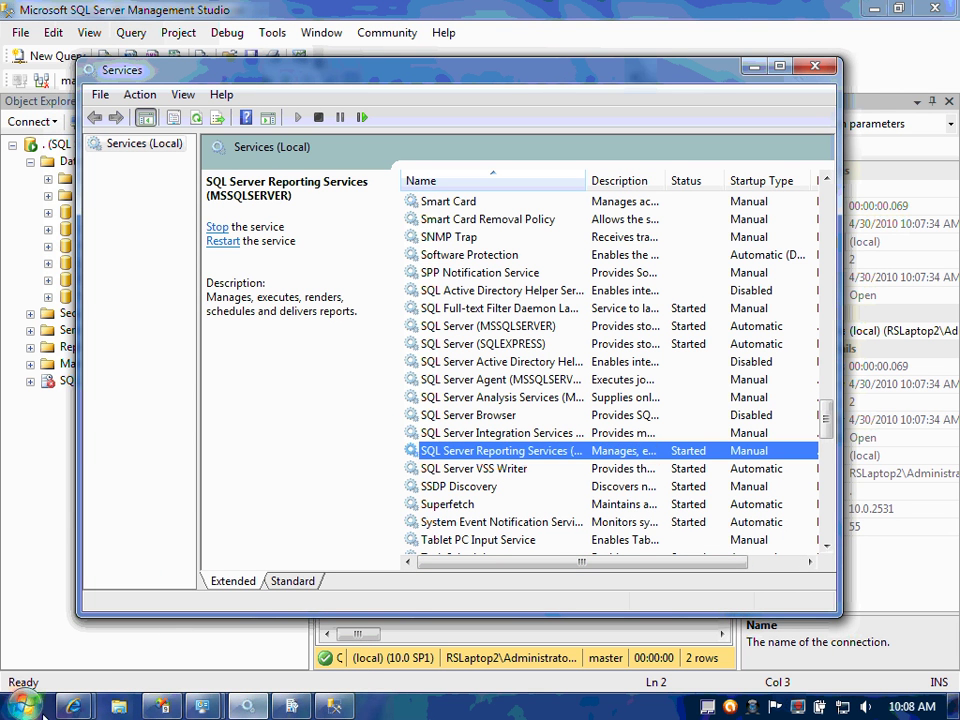
- View Report1 in the localhost/ReportServer listing, then return to the rendered Customer List report
{"action": "mouse_move", "coordinate": [74, 708]}
{"action": "left_click", "coordinate": [285, 600]}
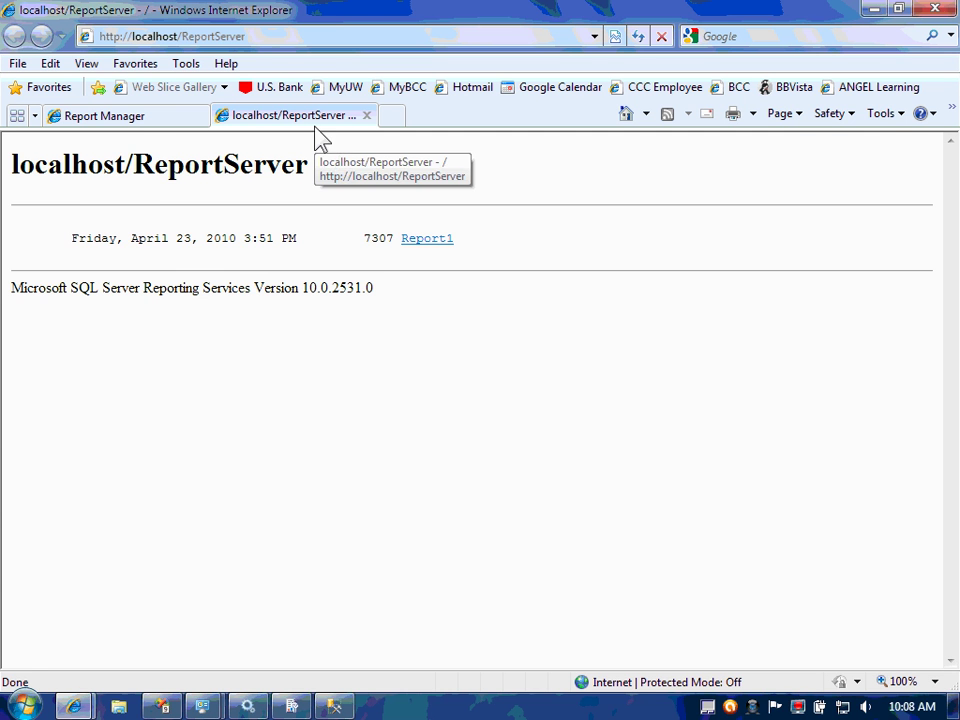
{"action": "left_click", "coordinate": [136, 120]}
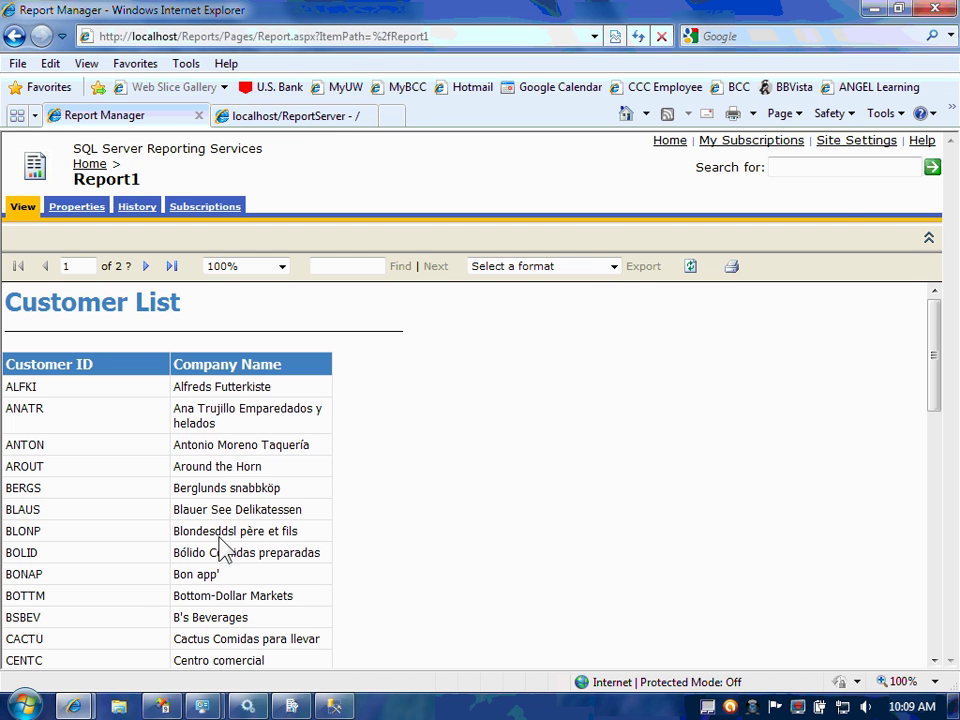
{"action": "left_click", "coordinate": [247, 706]}
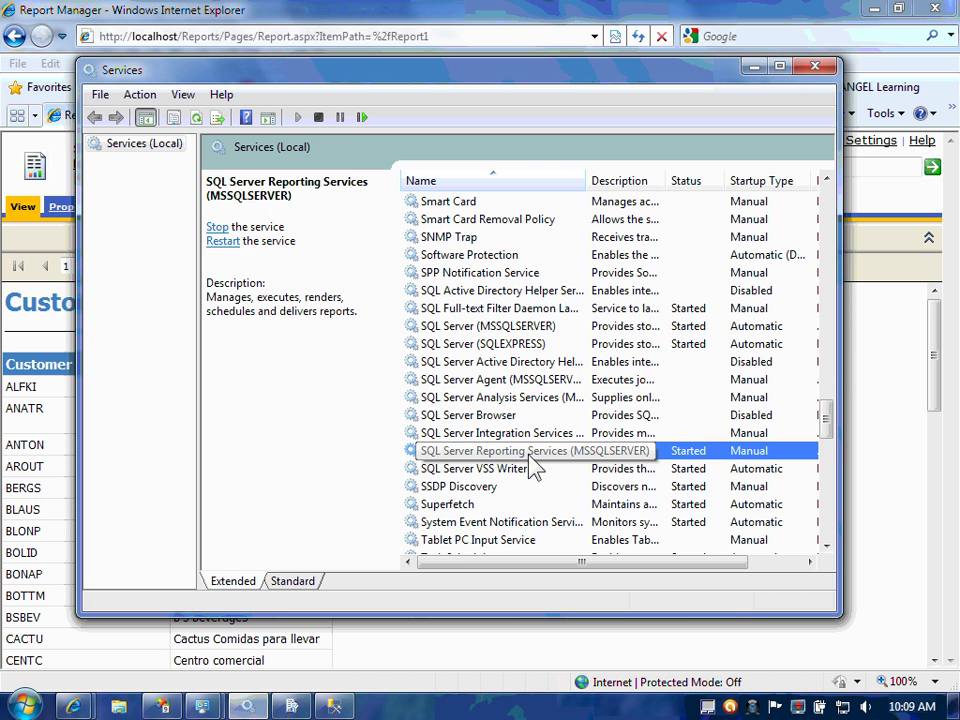
- Inspect SQL Server Reporting Services' Log On, Recovery, Dependencies and General properties, cancel, and minimize Services
{"action": "double_click", "coordinate": [468, 468]}
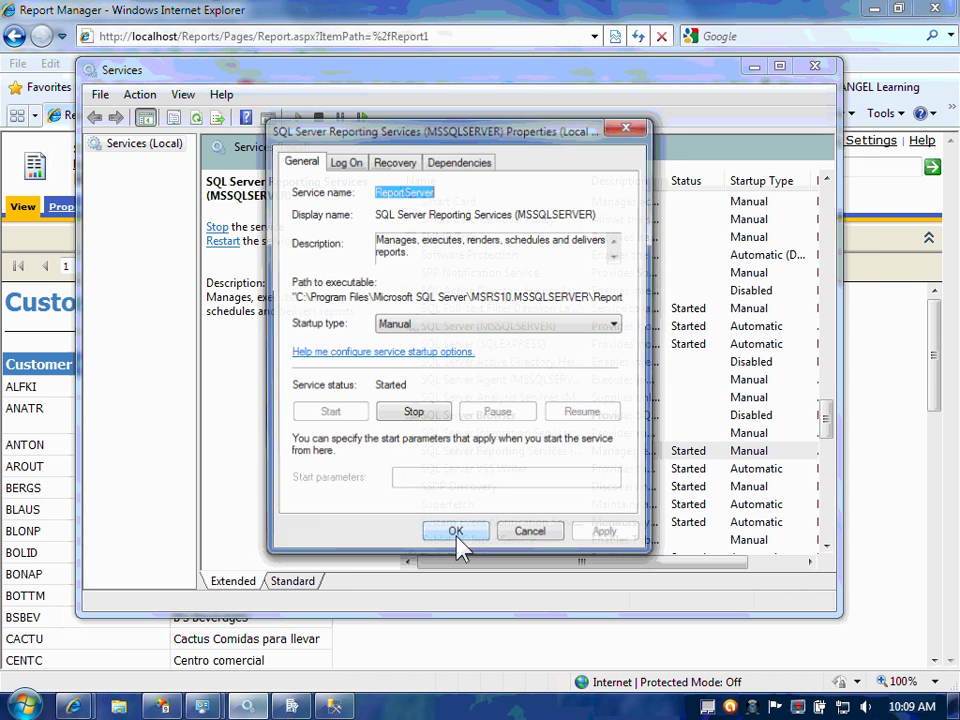
{"action": "left_click", "coordinate": [355, 166]}
{"action": "left_click", "coordinate": [395, 163]}
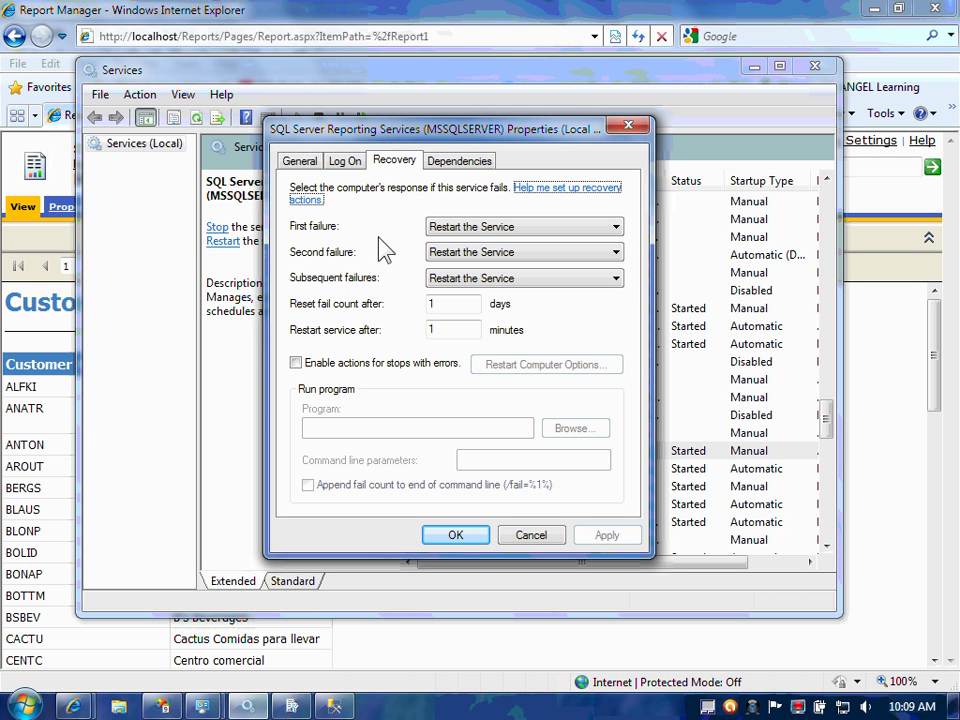
{"action": "left_click", "coordinate": [457, 161]}
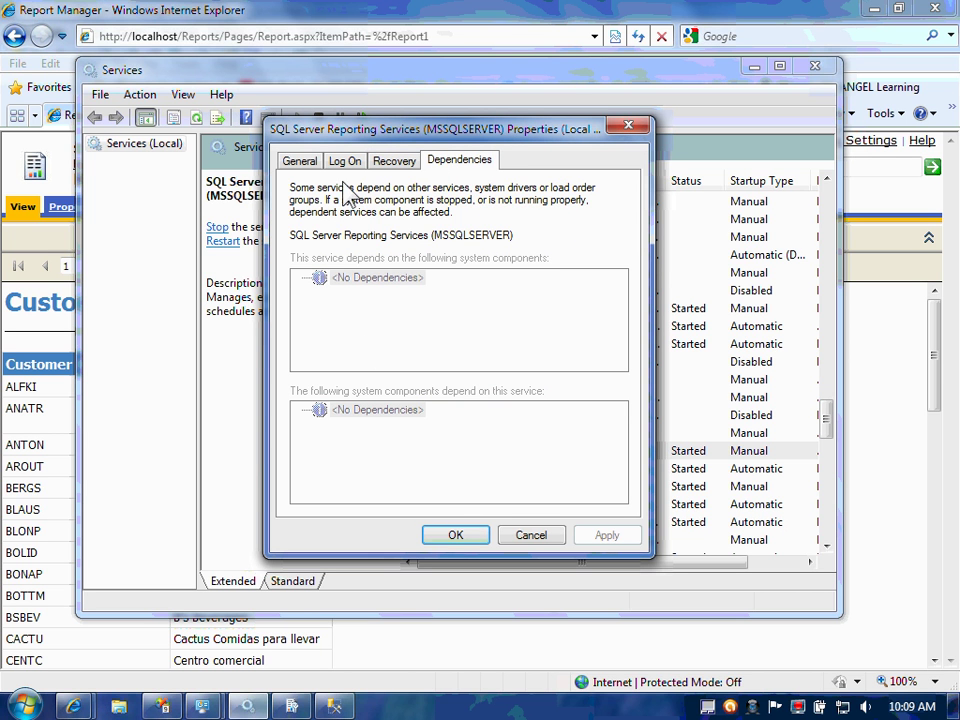
{"action": "left_click", "coordinate": [302, 162]}
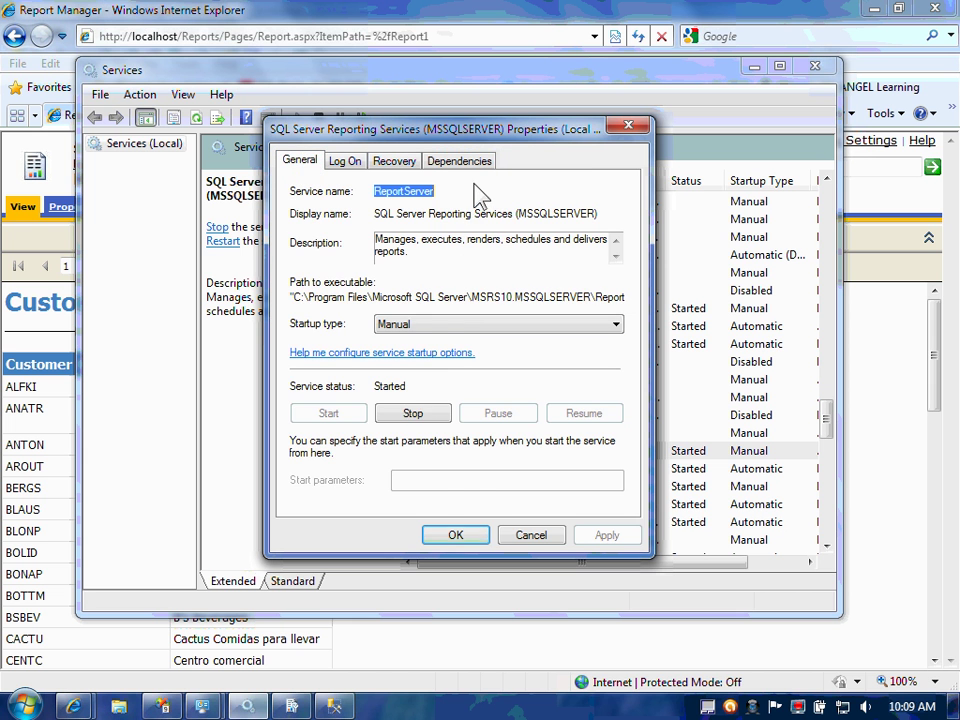
{"action": "left_click", "coordinate": [537, 547]}
{"action": "left_click", "coordinate": [754, 68]}
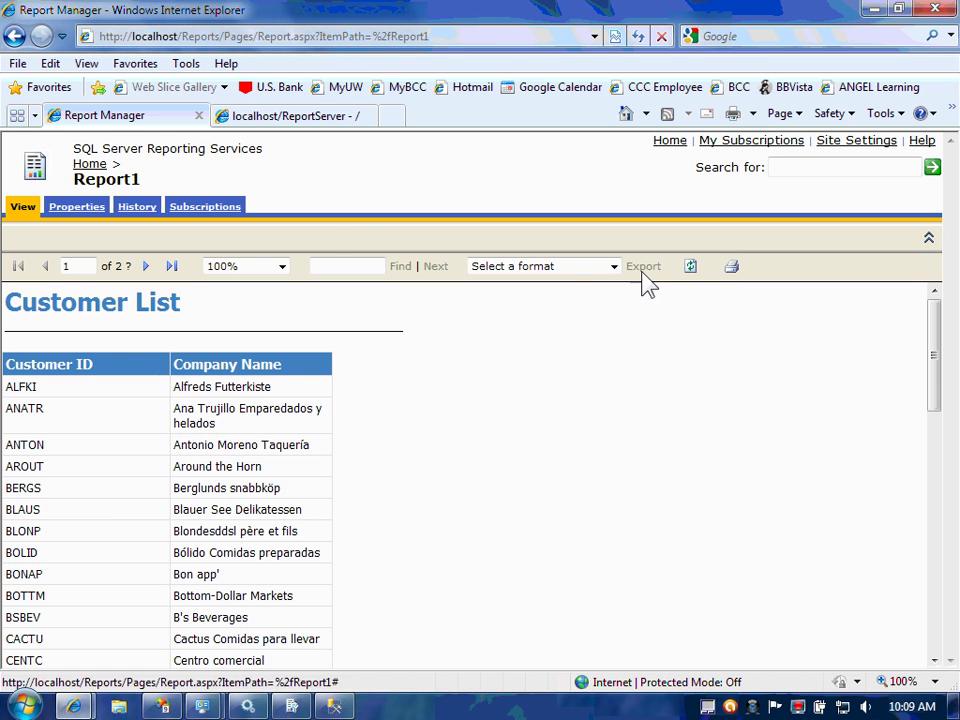
- Drop down the Select a format list in the Customer List report toolbar
{"action": "left_click", "coordinate": [606, 270]}
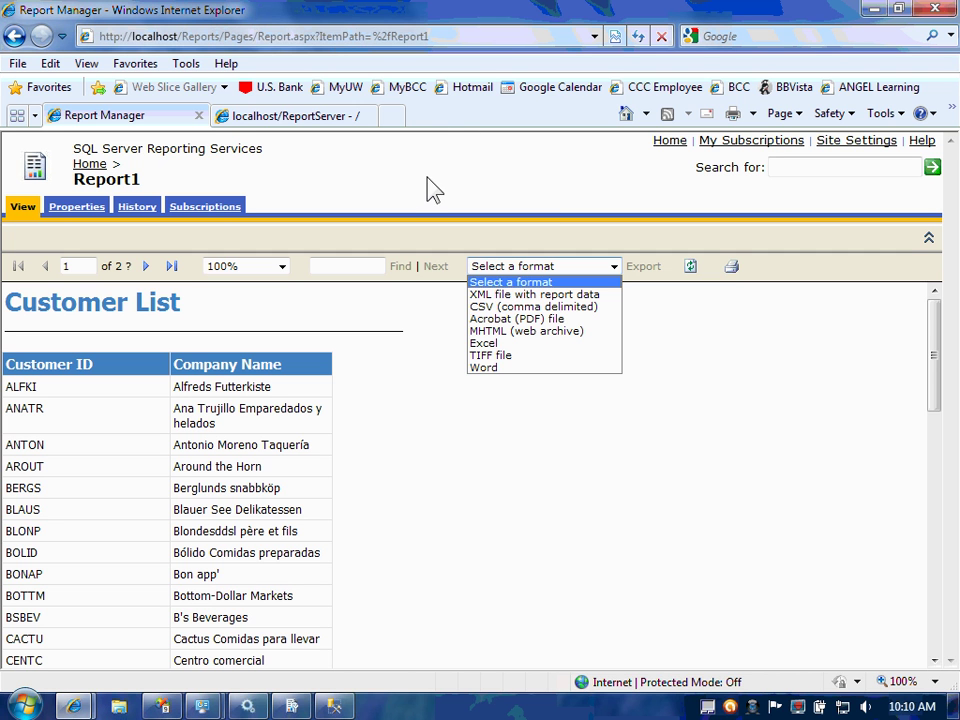
- Close the format list without exporting and cancel the browser's close-tabs prompt
{"action": "key", "text": "Down"}
{"action": "key", "text": "Down"}
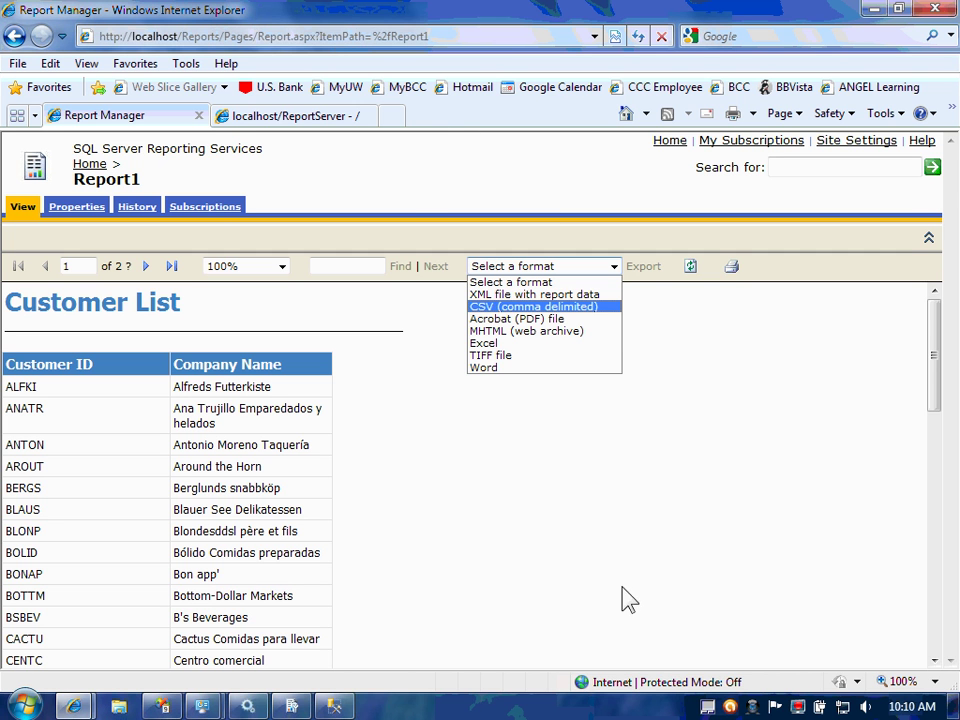
{"action": "left_click", "coordinate": [935, 9]}
{"action": "left_click", "coordinate": [935, 9]}
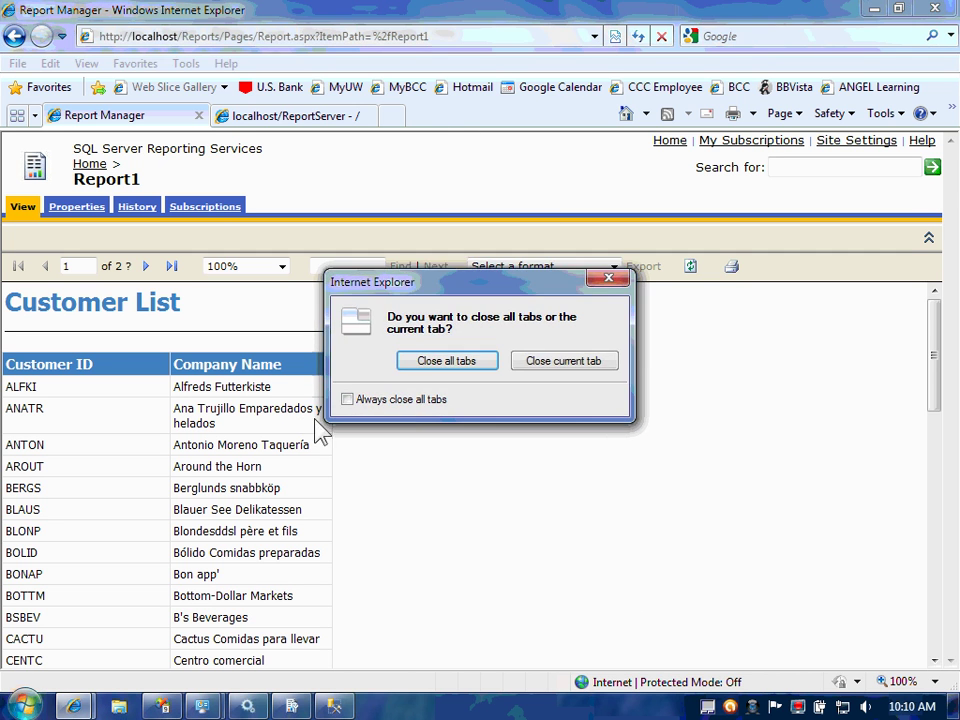
{"action": "left_click", "coordinate": [605, 279]}
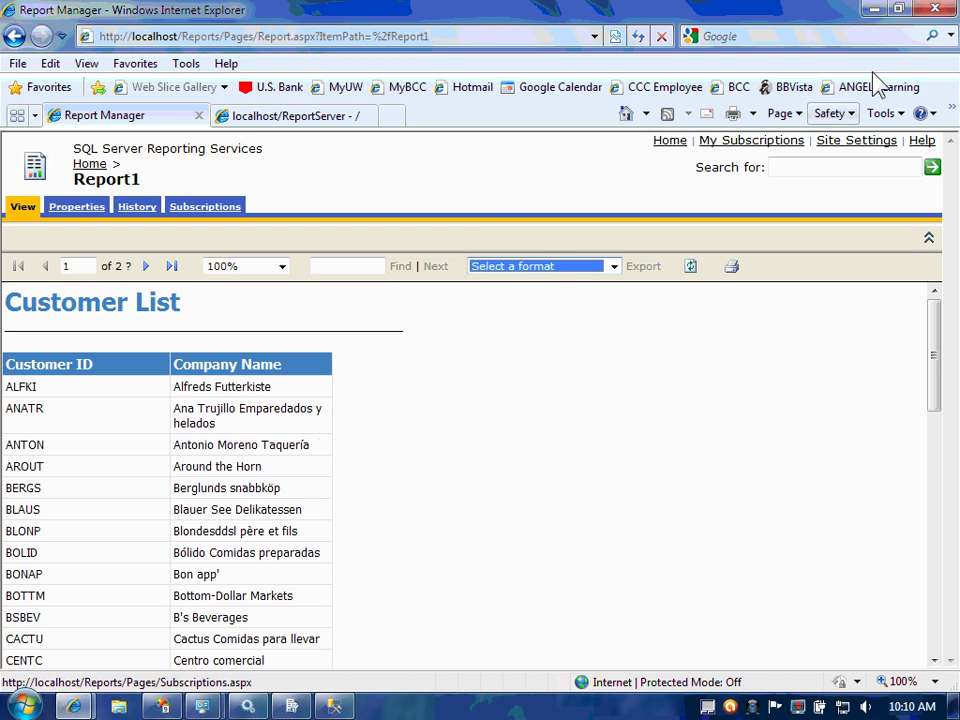